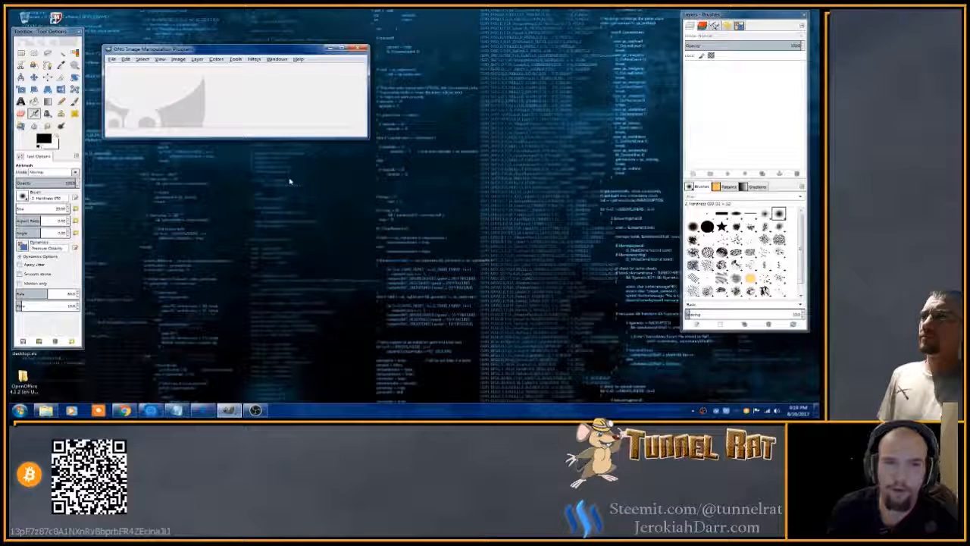
Start a new image and set its size to 800 px wide by 600 px high.
left_click_drag(137, 47, 167, 51)
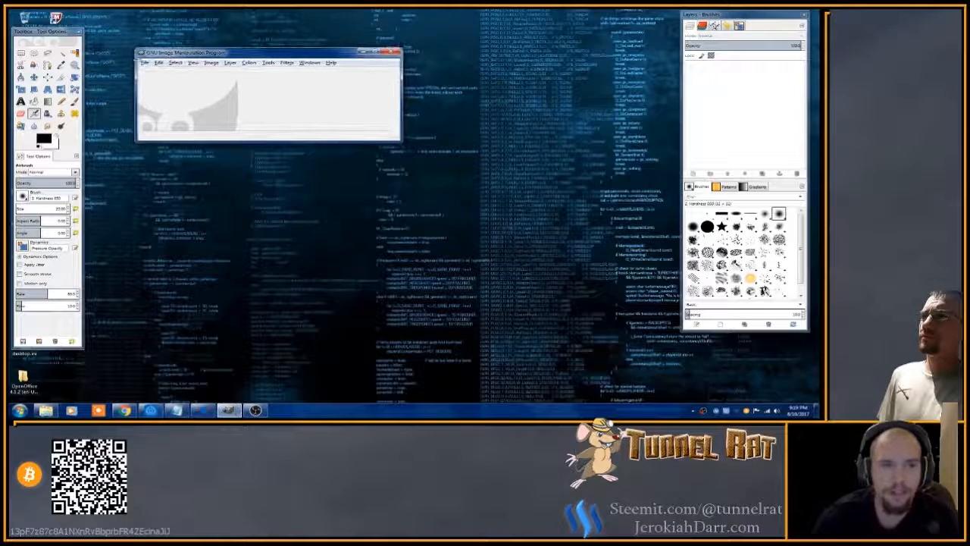
left_click(144, 63)
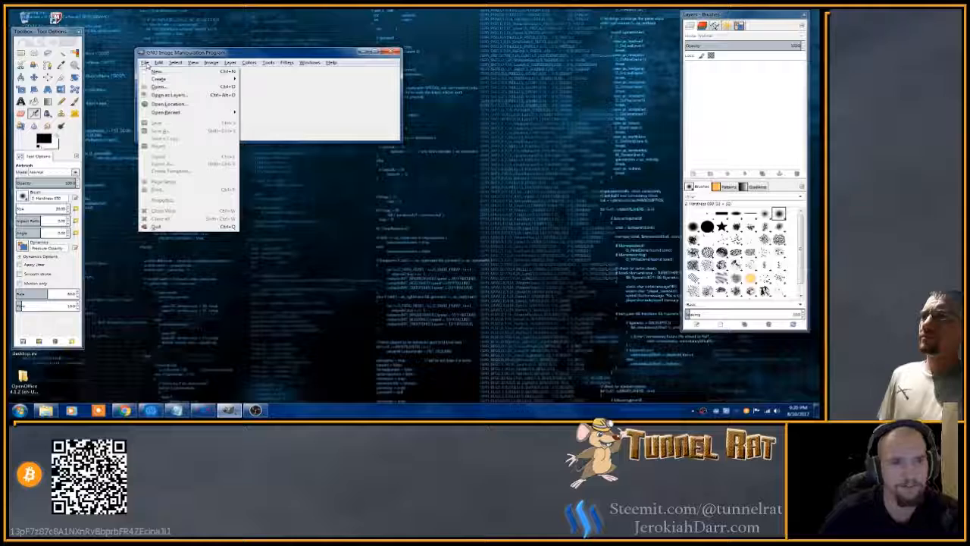
left_click(156, 72)
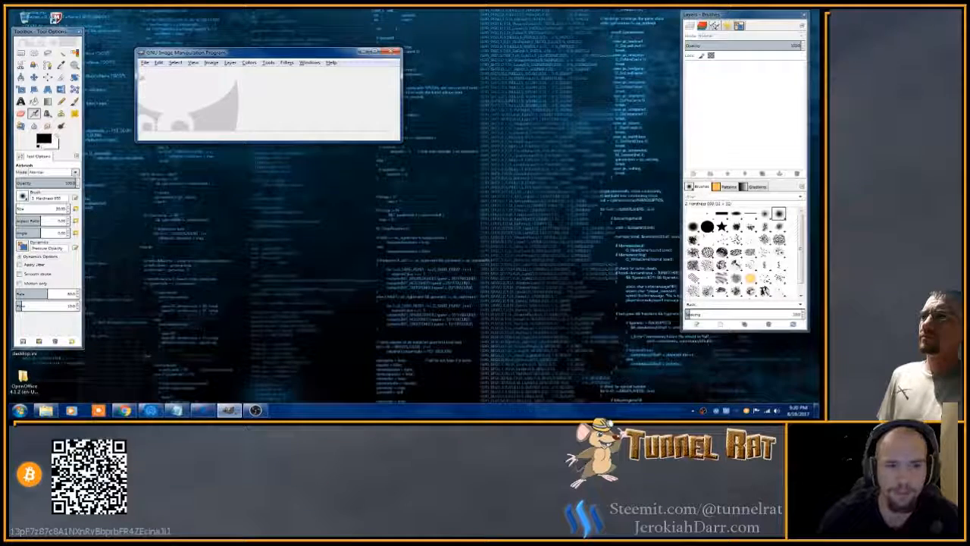
left_click(147, 64)
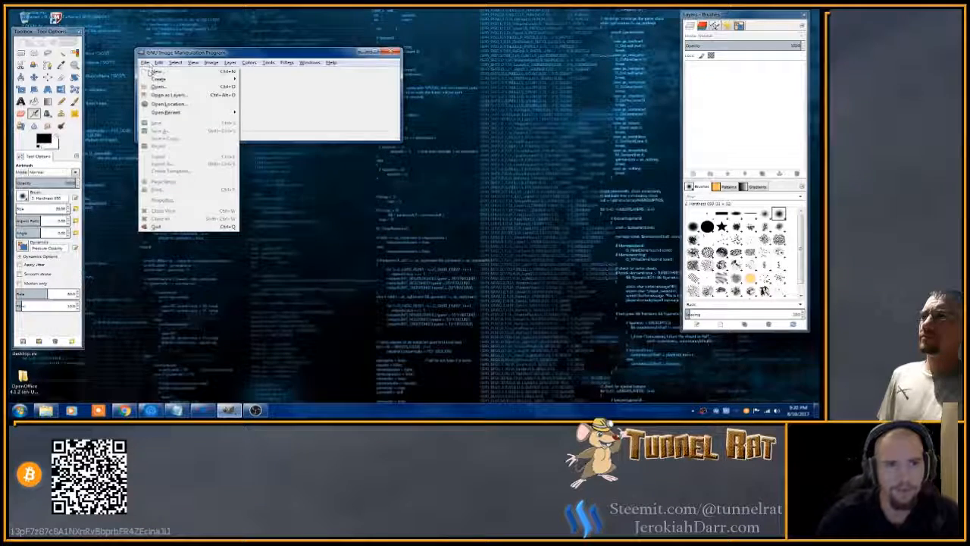
left_click(151, 73)
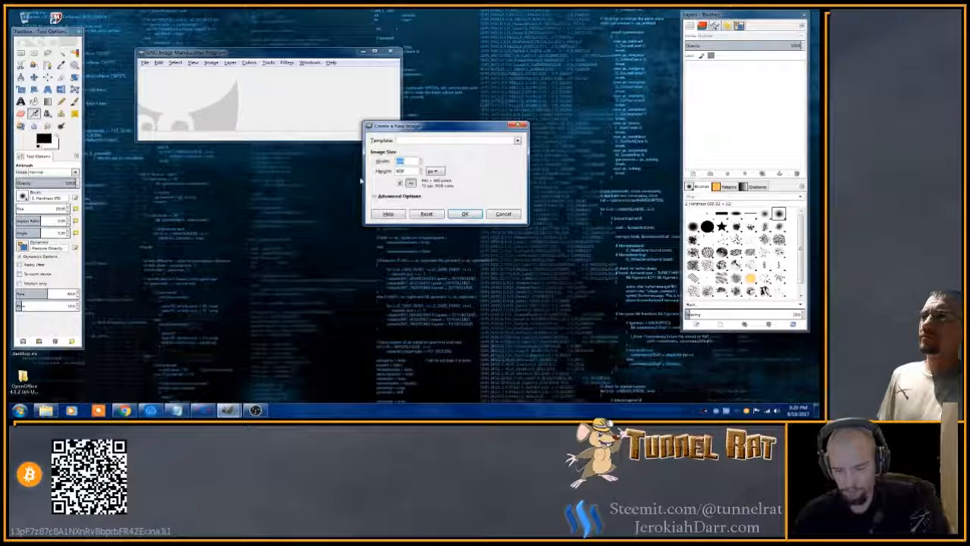
type("800")
key("Tab")
type("600")
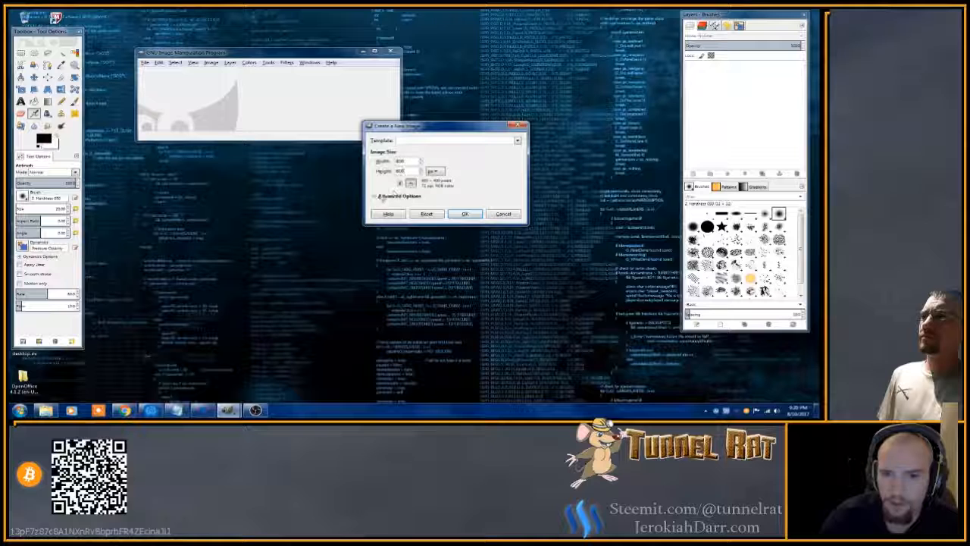
Set the new image's advanced fill option to Transparency and create the image.
left_click(376, 196)
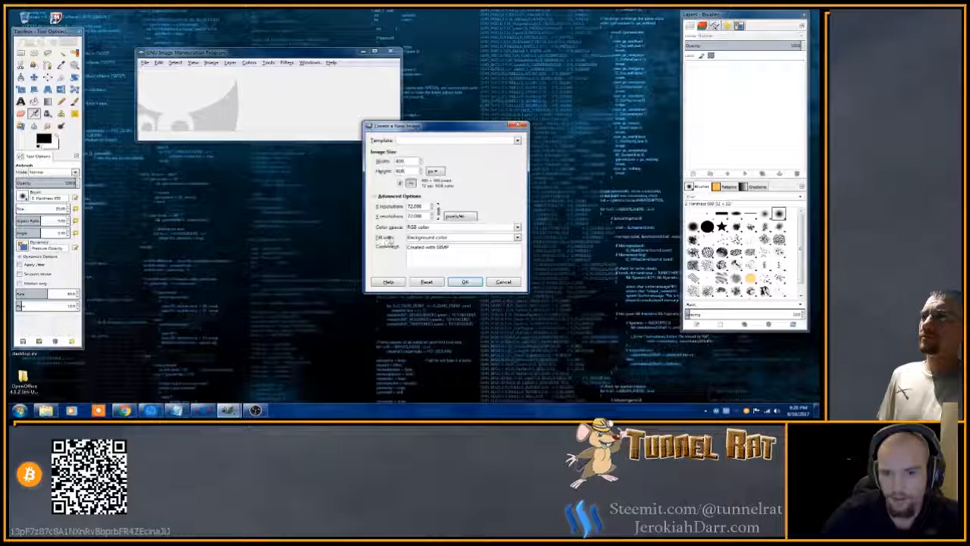
left_click(439, 238)
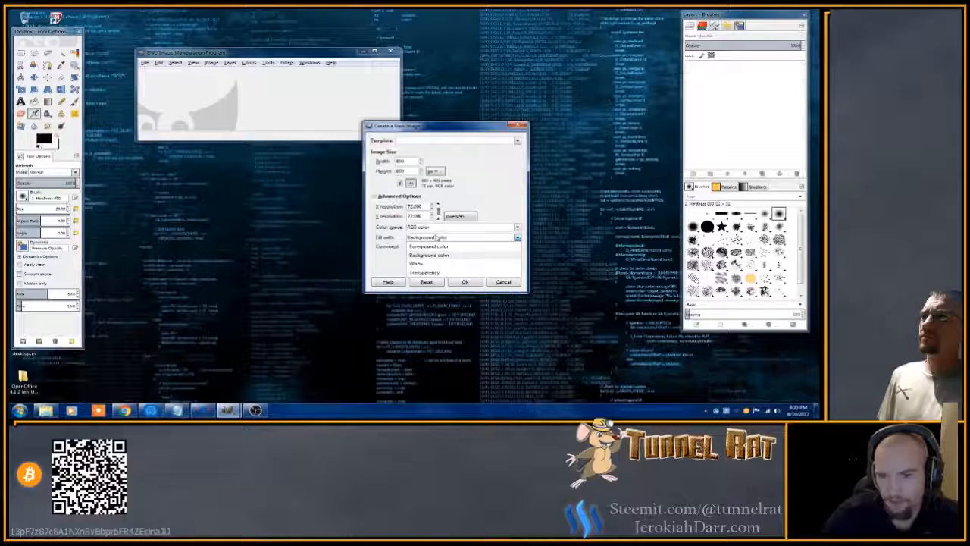
left_click(433, 273)
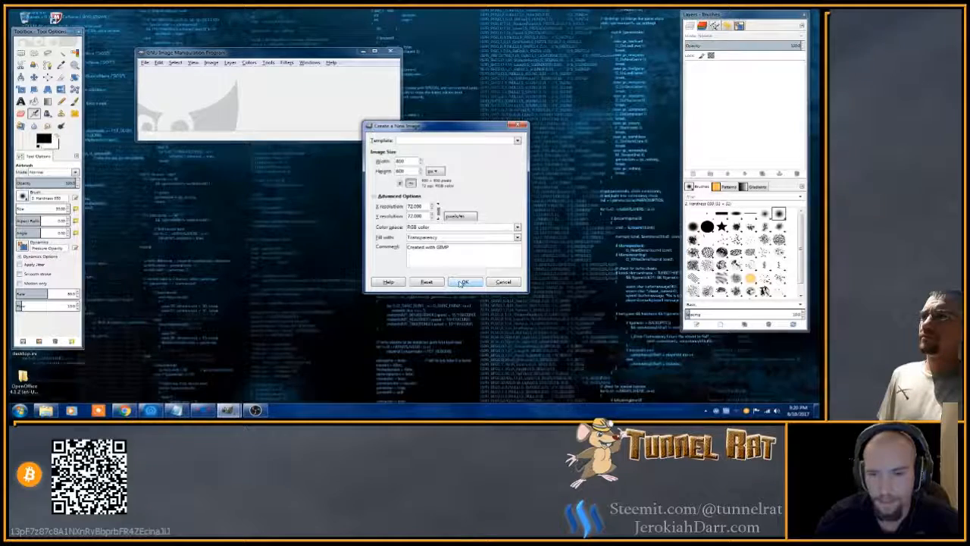
left_click(463, 282)
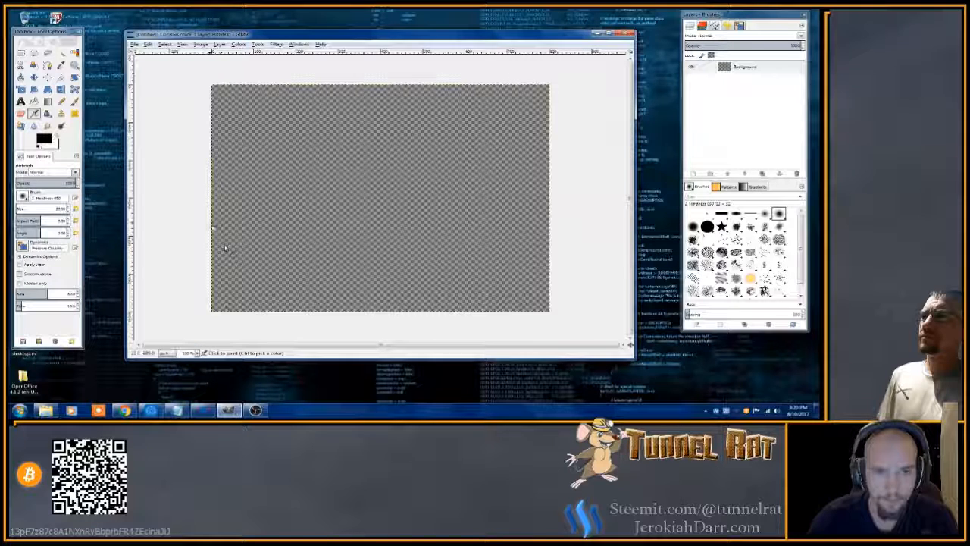
Activate the Text tool and set the foreground color to light gray c3c7cb.
left_click(21, 100)
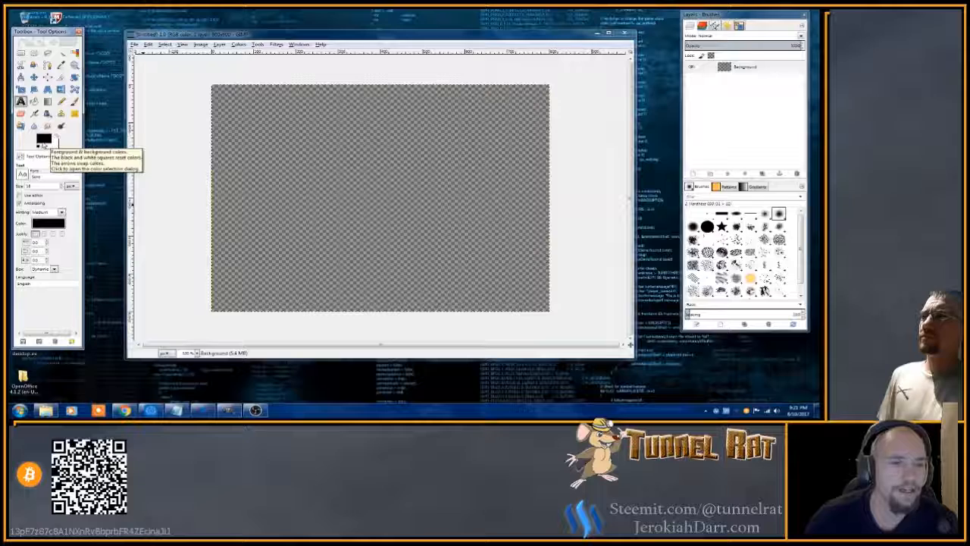
left_click(44, 144)
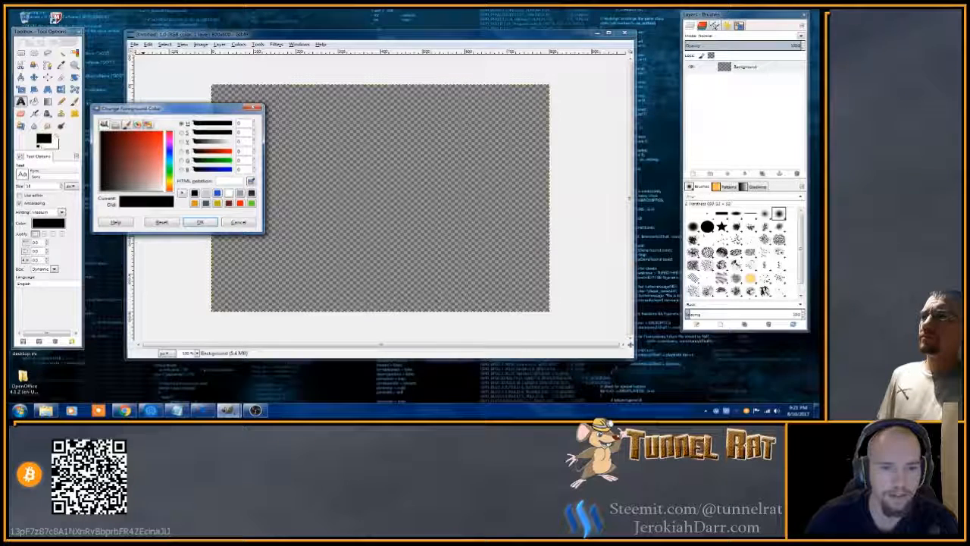
left_click(206, 193)
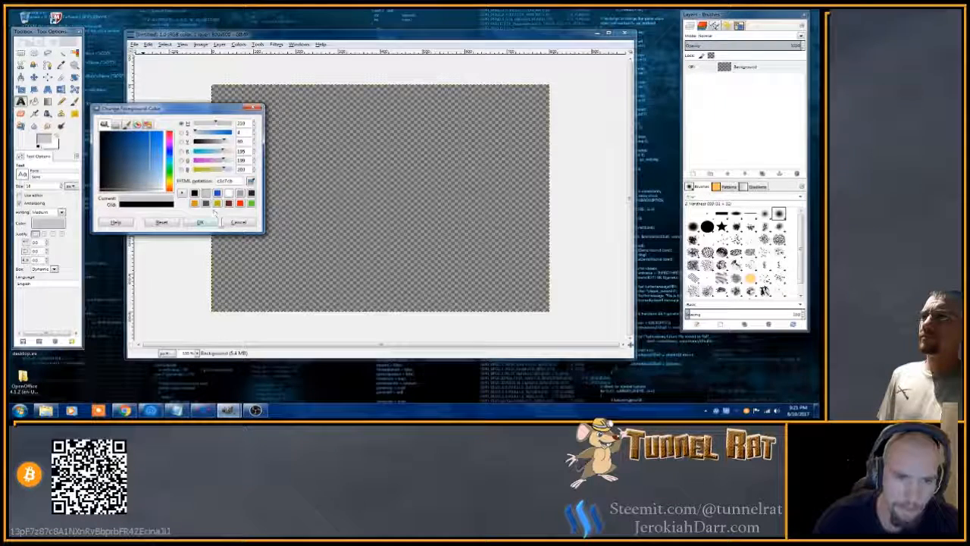
left_click(203, 222)
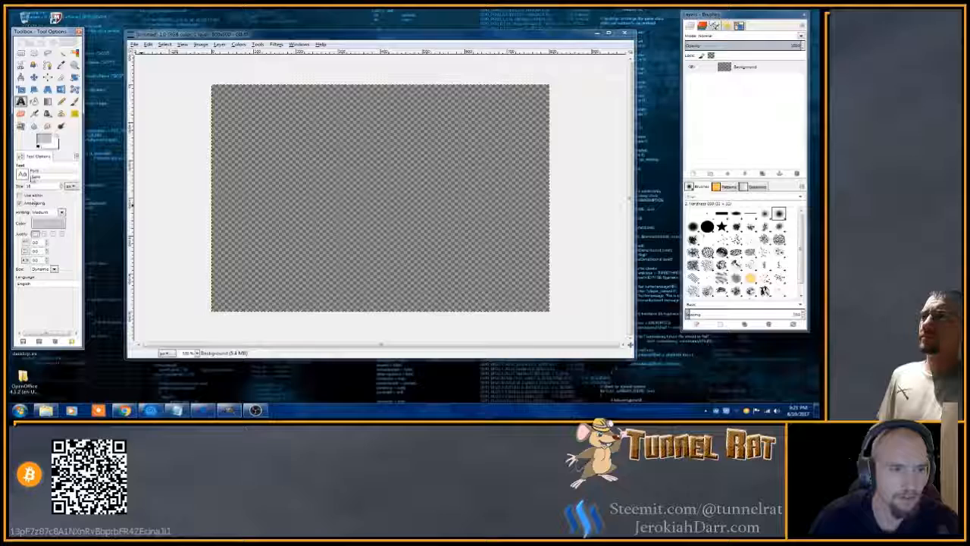
Set the text font to Malgun Gothic Bold at size 180 px with centered justification.
left_click(24, 174)
scroll(49, 228, "down", 3)
scroll(45, 220, "down", 2)
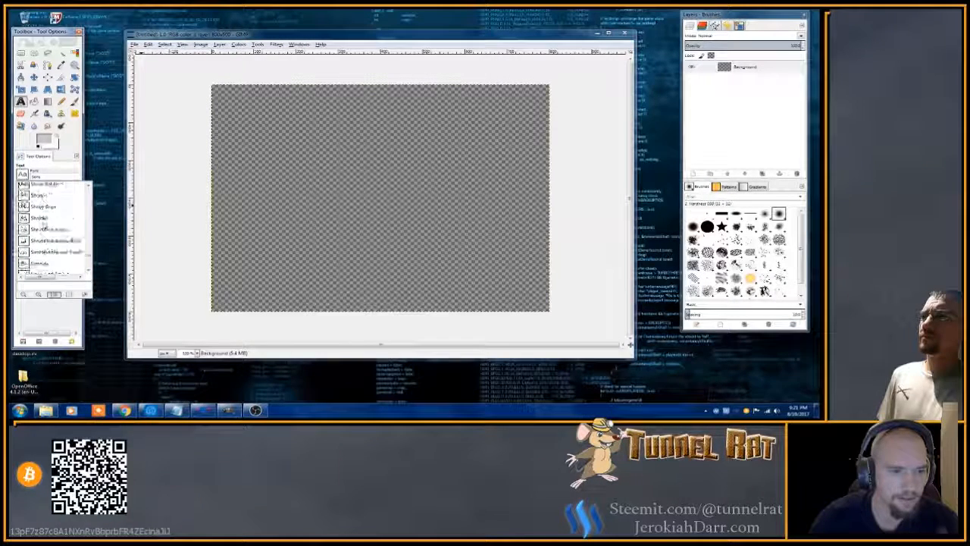
scroll(45, 225, "down", 2)
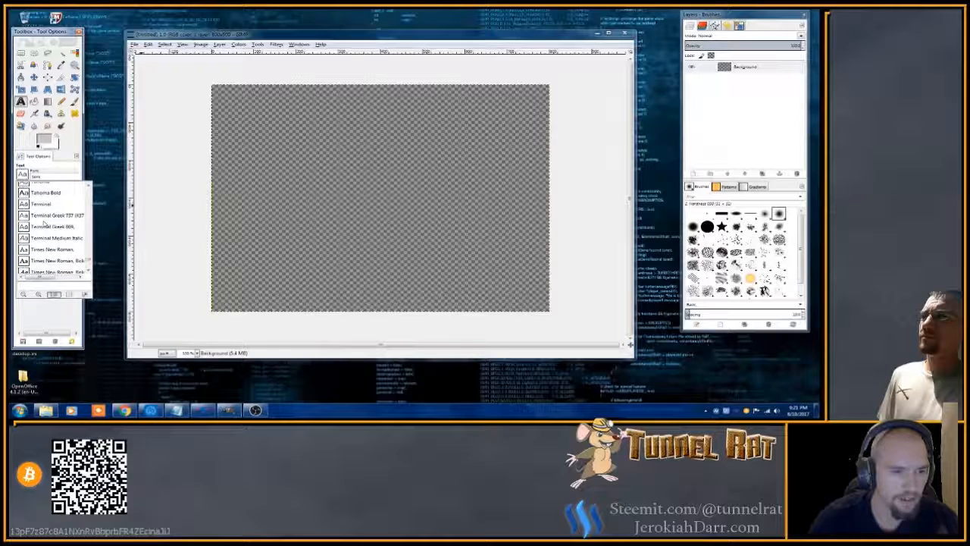
scroll(45, 221, "down", 3)
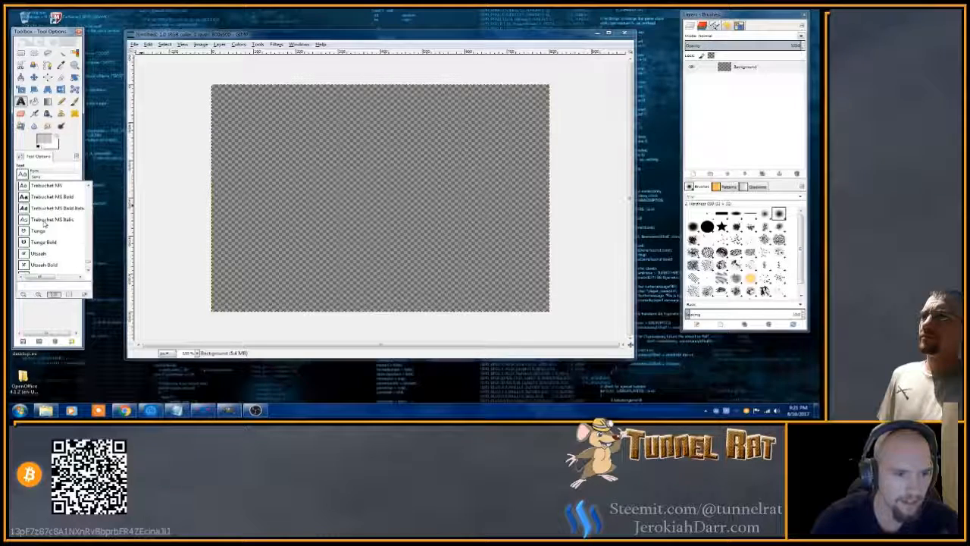
scroll(46, 220, "down", 1)
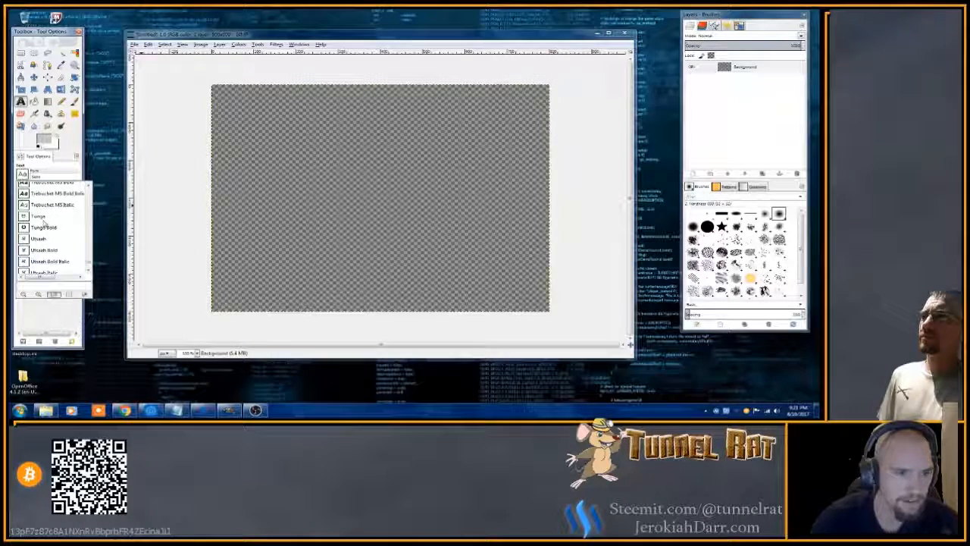
scroll(47, 204, "down", 1)
scroll(45, 205, "down", 3)
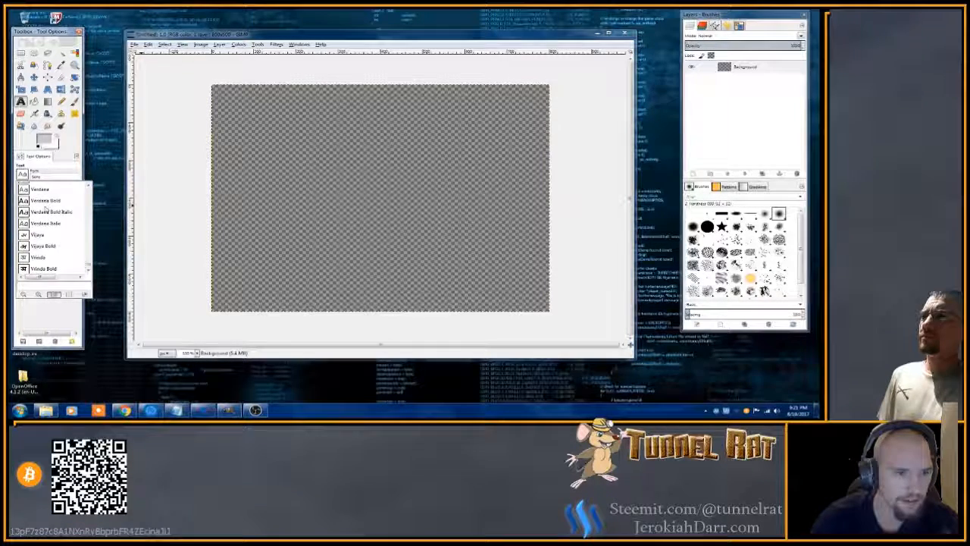
scroll(43, 216, "up", 10)
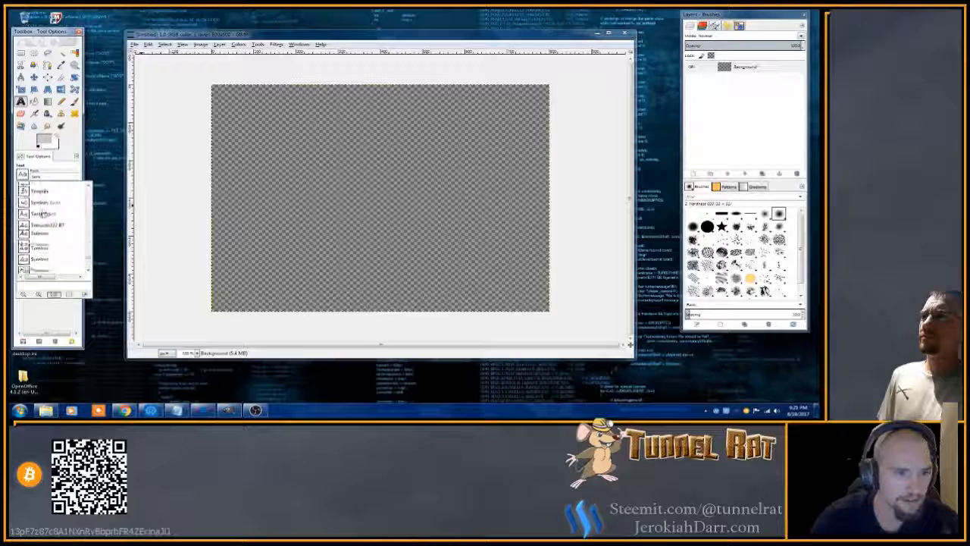
scroll(44, 217, "up", 3)
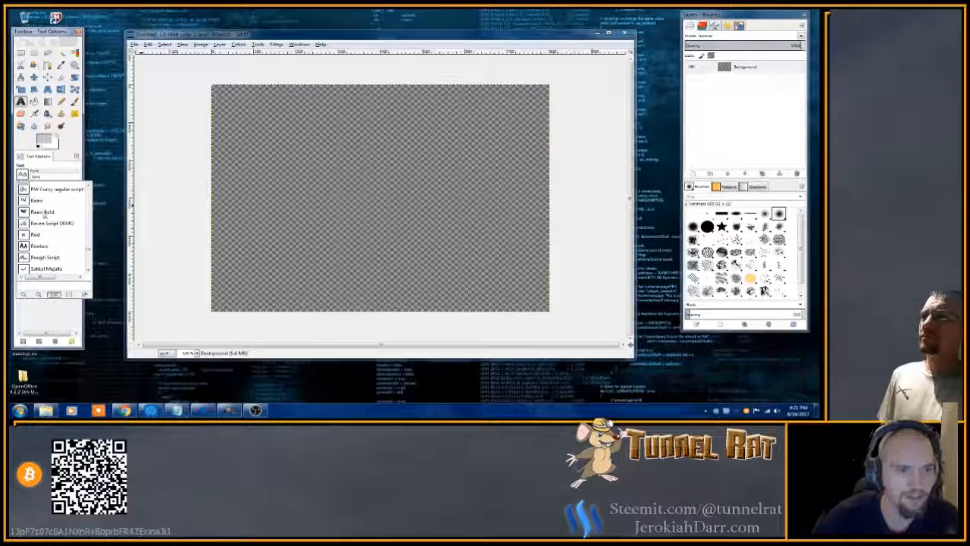
scroll(43, 217, "up", 2)
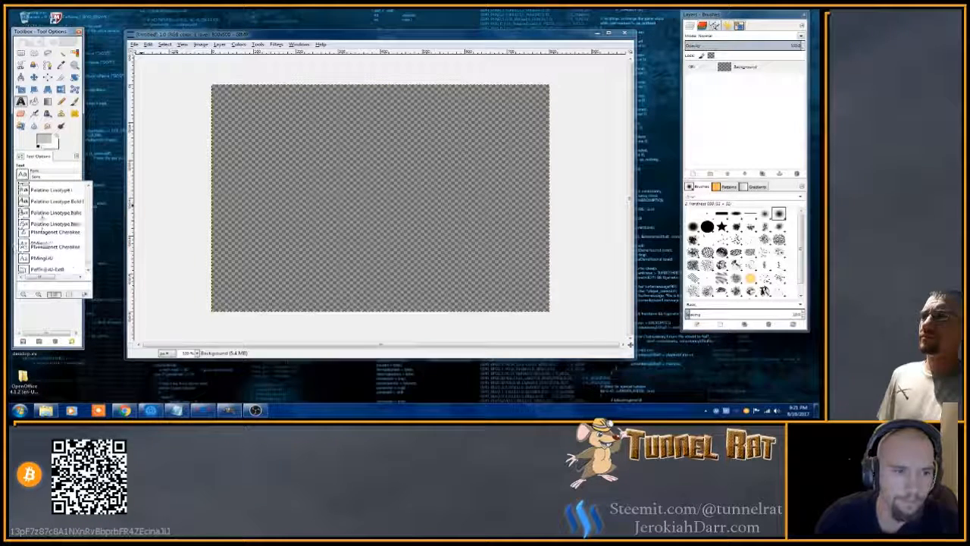
scroll(43, 216, "up", 4)
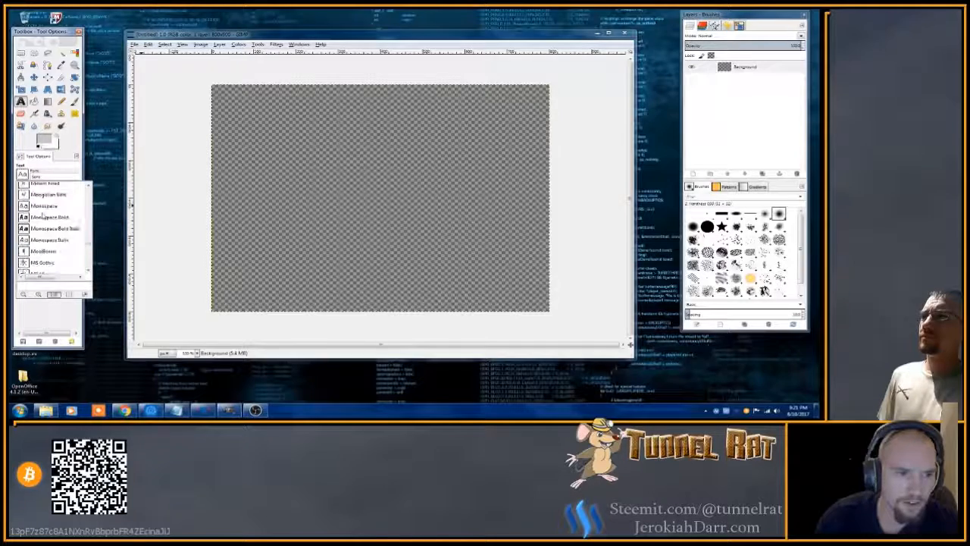
scroll(43, 218, "up", 3)
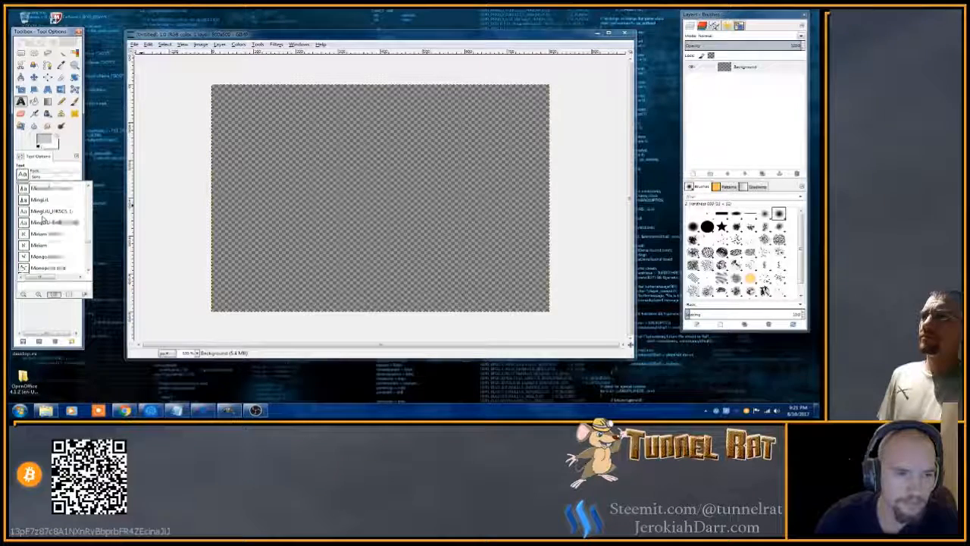
scroll(43, 217, "up", 3)
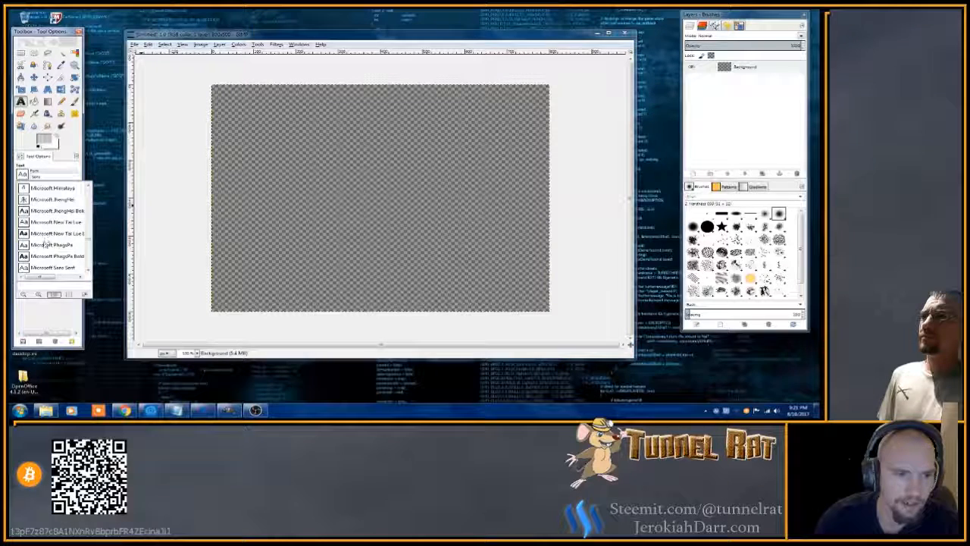
scroll(43, 227, "up", 1)
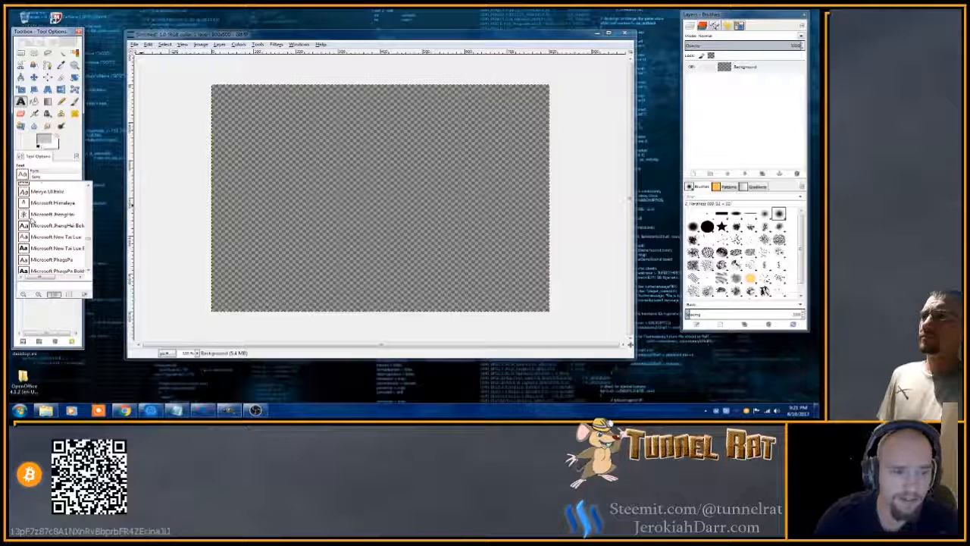
scroll(43, 231, "up", 3)
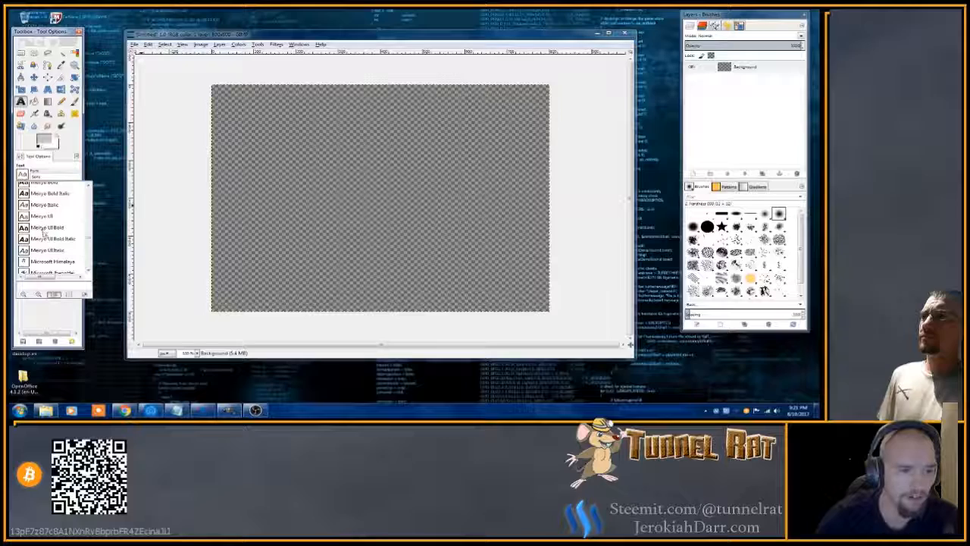
scroll(48, 250, "up", 3)
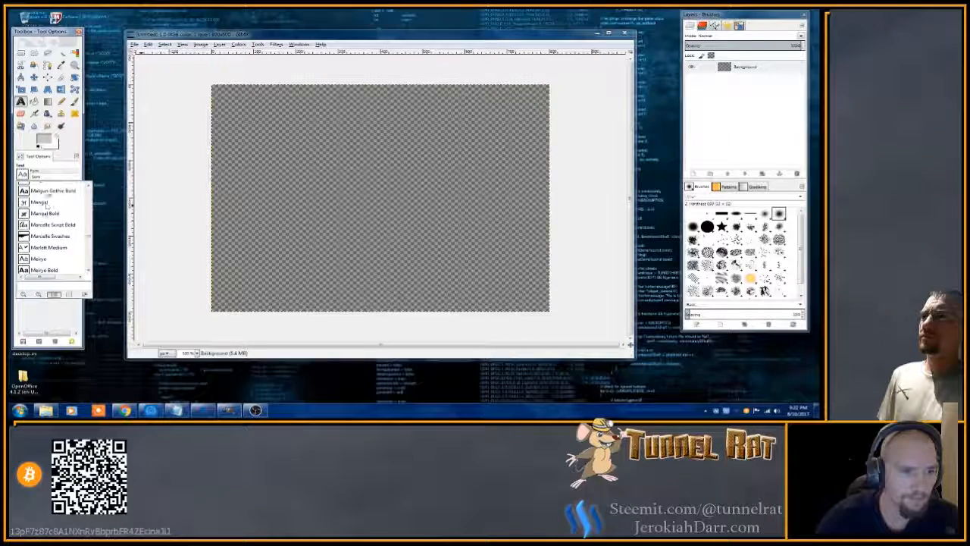
left_click(45, 244)
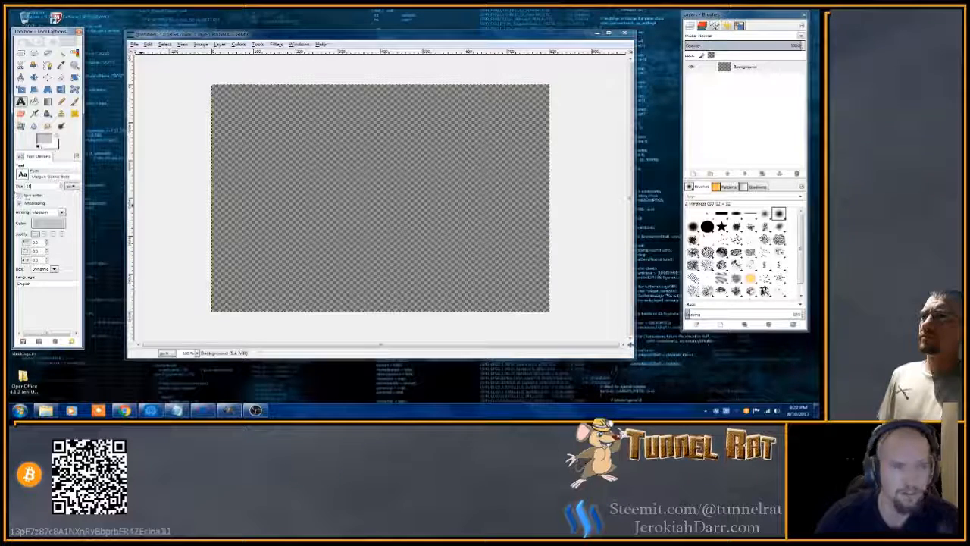
type("180")
left_click(51, 197)
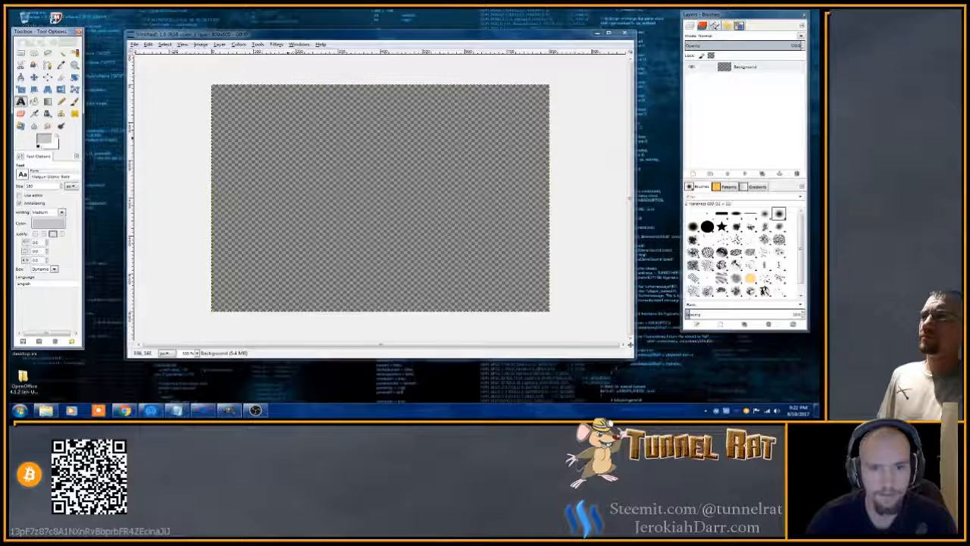
Add the text "HELLO WORLD" in capitals on two lines, starting in the canvas's upper-left area.
left_click(279, 137)
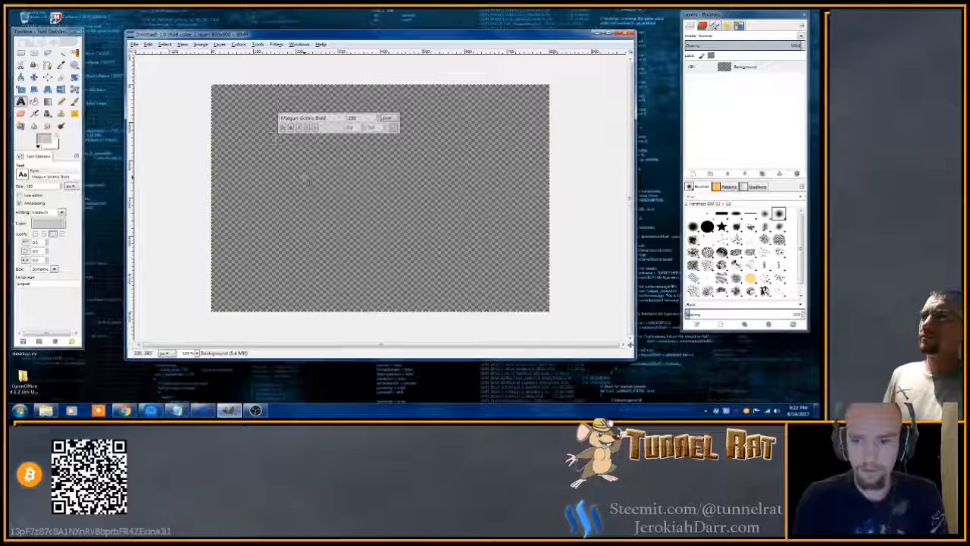
type("HELLO")
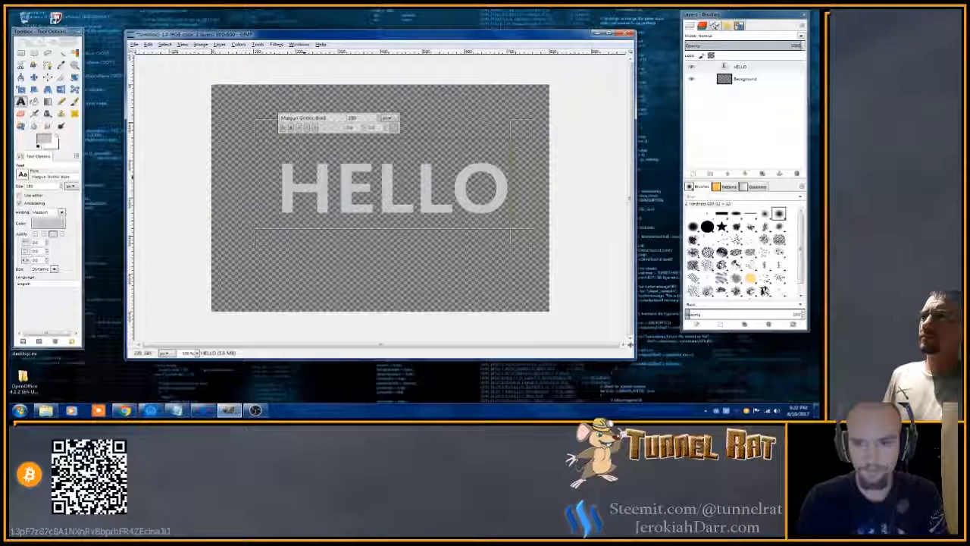
key("Return")
type("W")
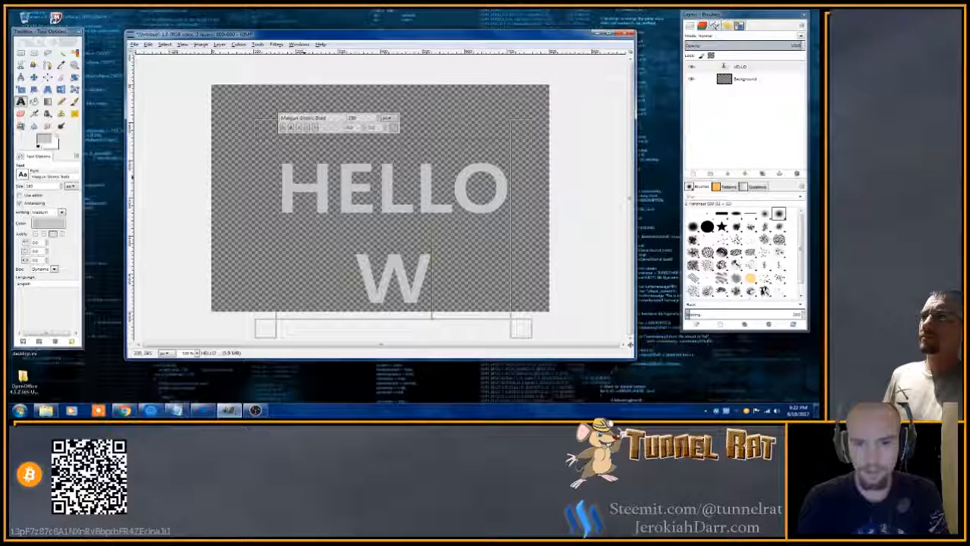
type("orl")
key("BackSpace")
key("BackSpace")
key("BackSpace")
type("O")
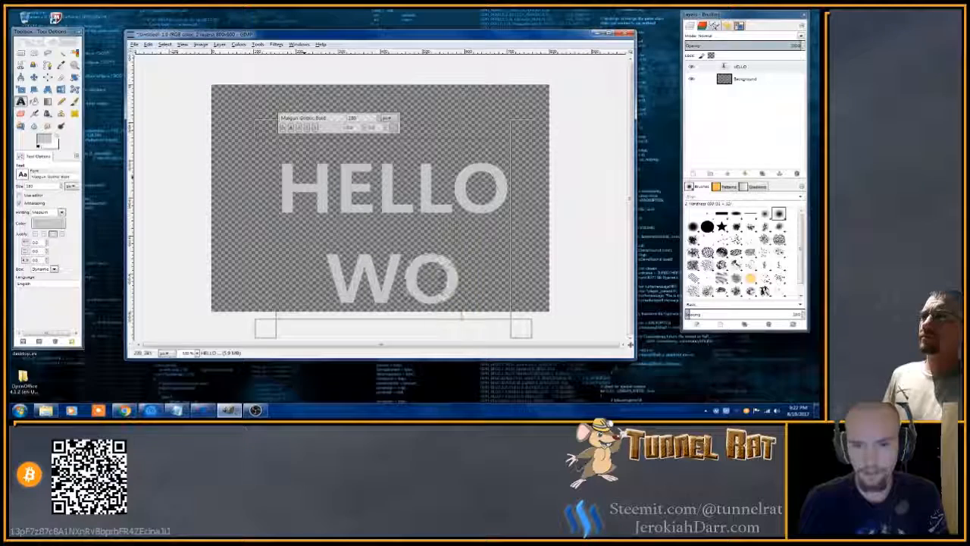
type("RLD")
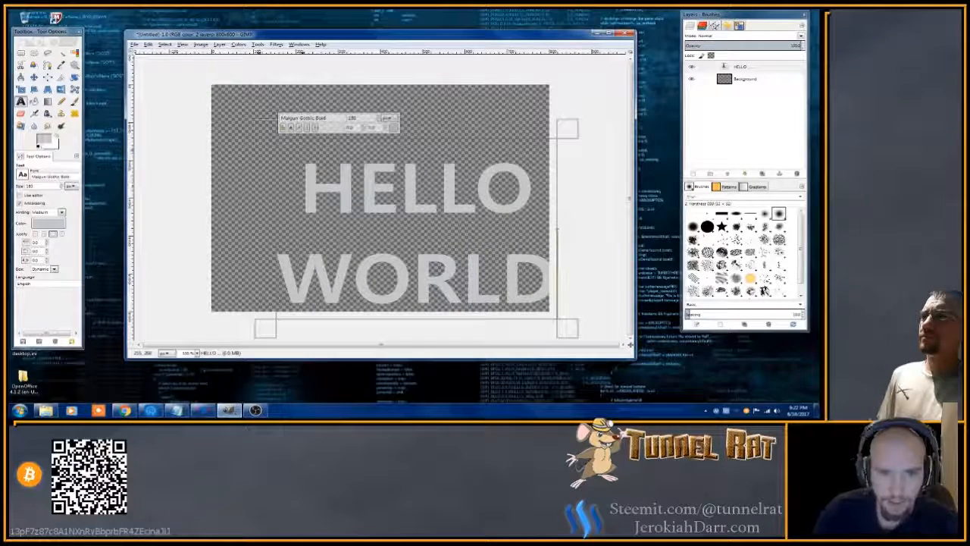
Increase the size of the "HELLO WORLD" text to 200 px.
left_click(62, 185)
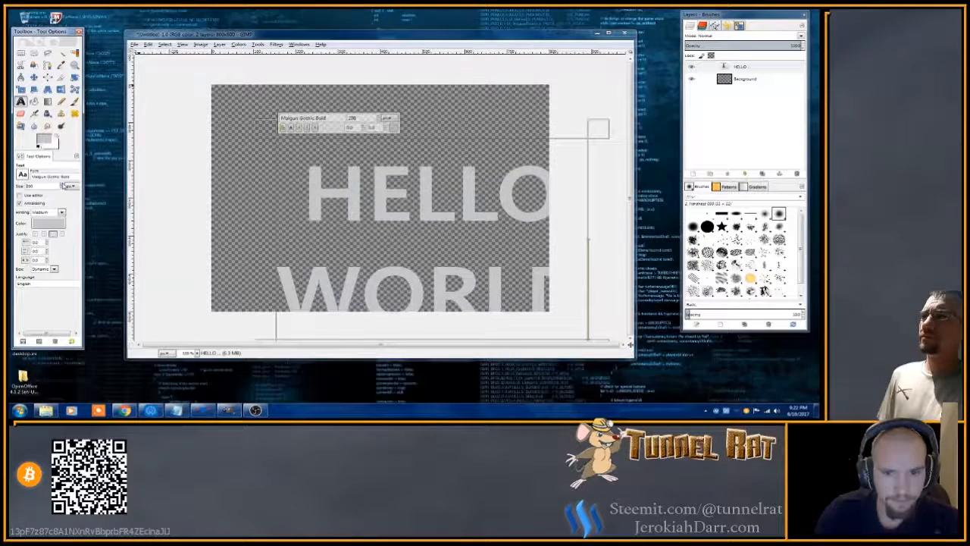
left_click(62, 185)
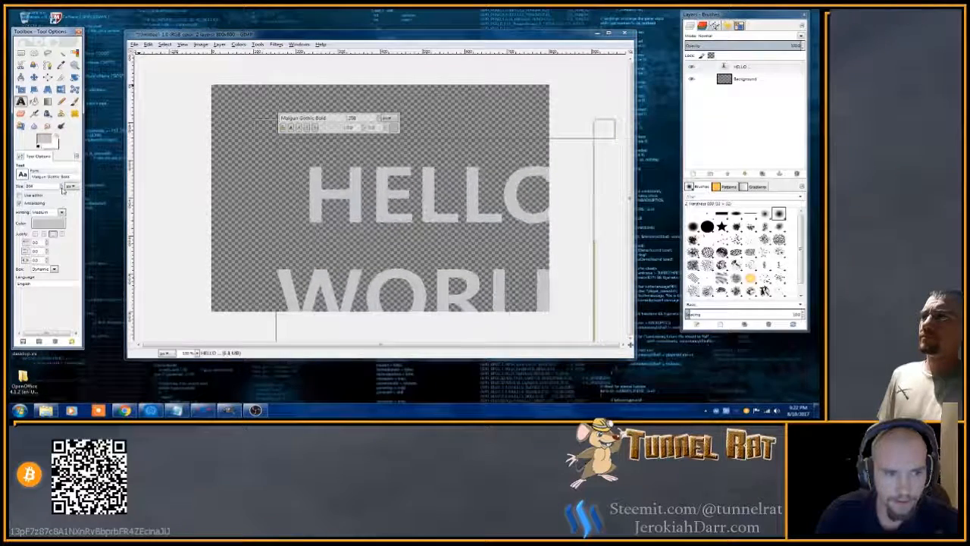
left_click(62, 188)
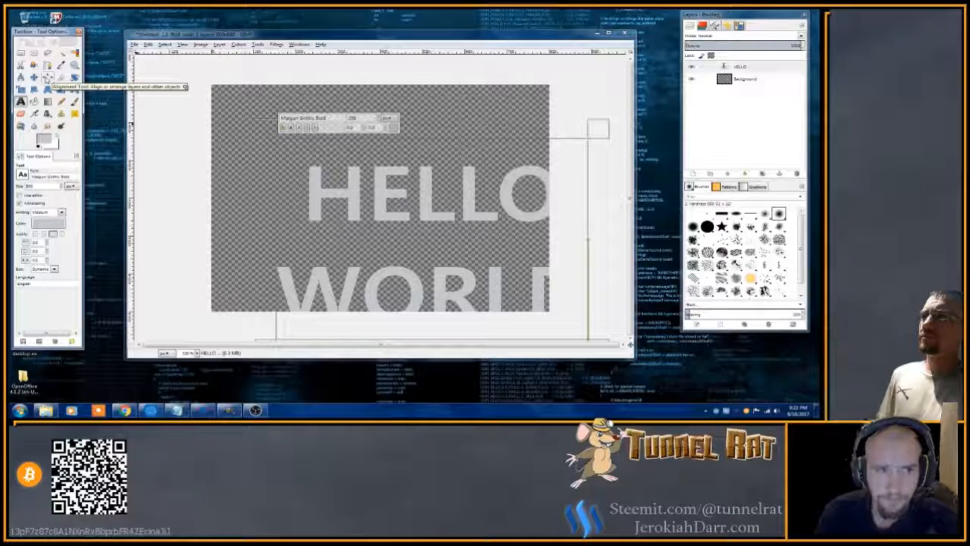
Center the text layer horizontally and vertically on the canvas with the Alignment tool.
left_click(48, 78)
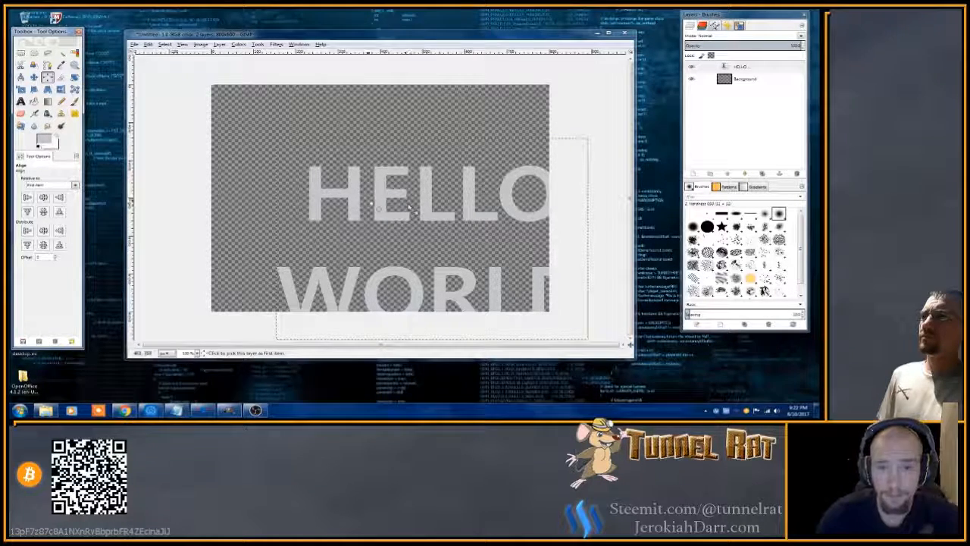
left_click(353, 199)
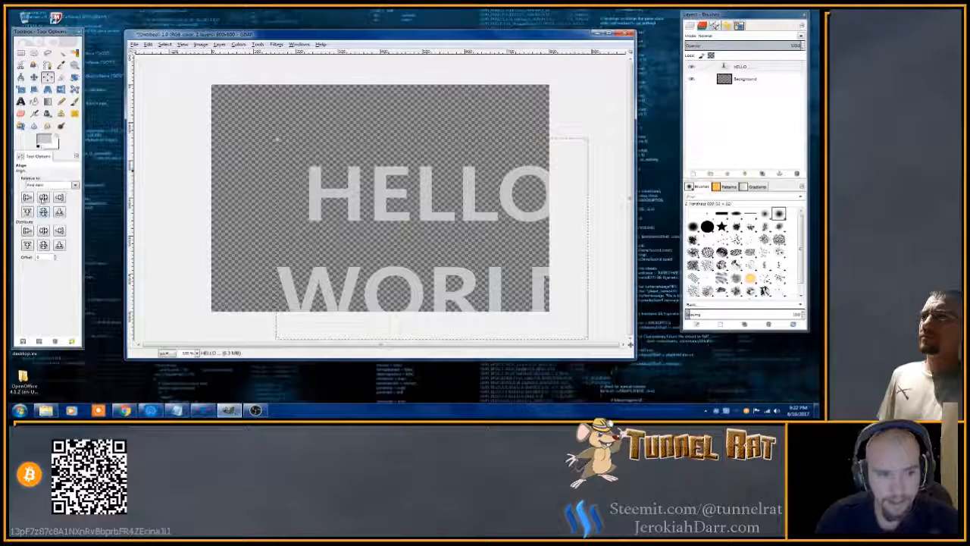
left_click(43, 197)
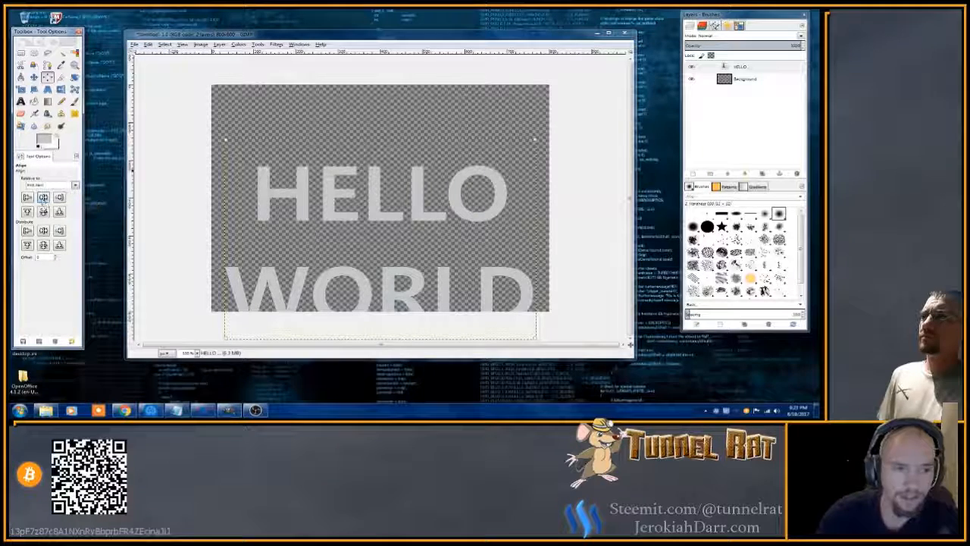
left_click(44, 212)
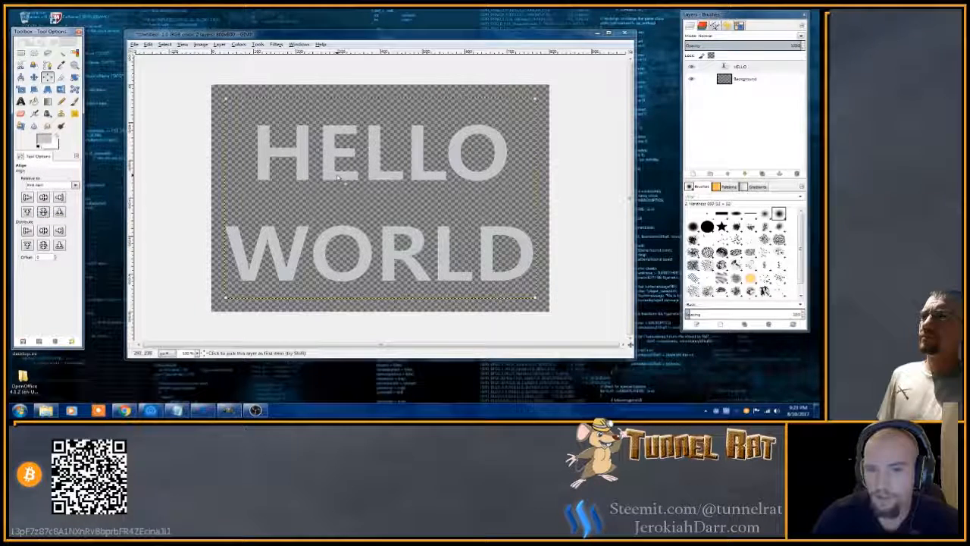
Create a selection from the letter shapes of the HELLO WORLD text layer using Alpha to Selection.
right_click(725, 66)
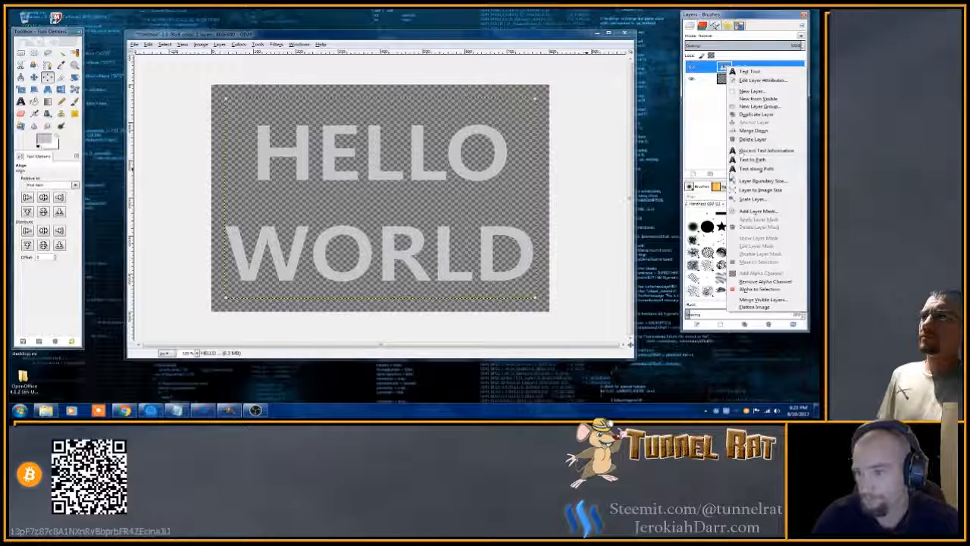
left_click(759, 289)
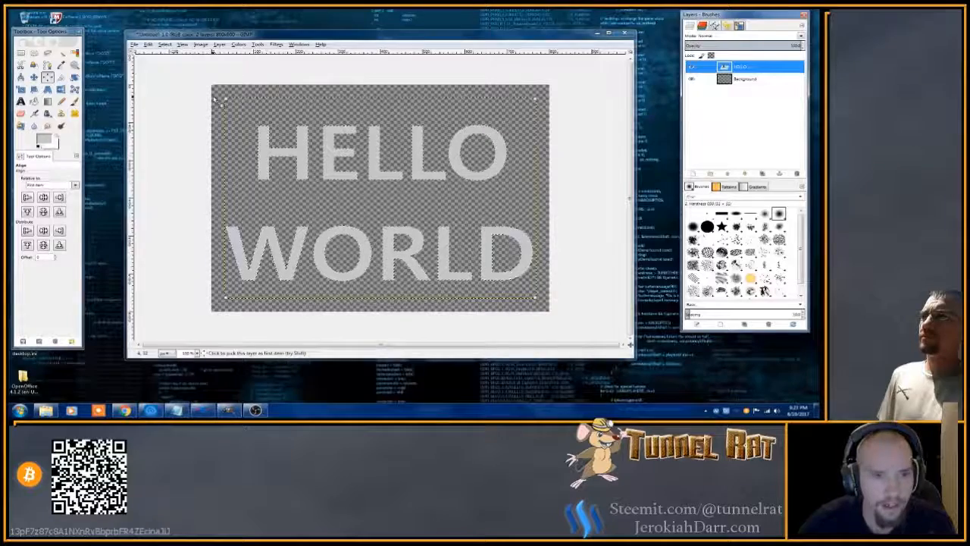
Try shrinking the letter selection by 10 px and undo the shrink.
left_click(164, 46)
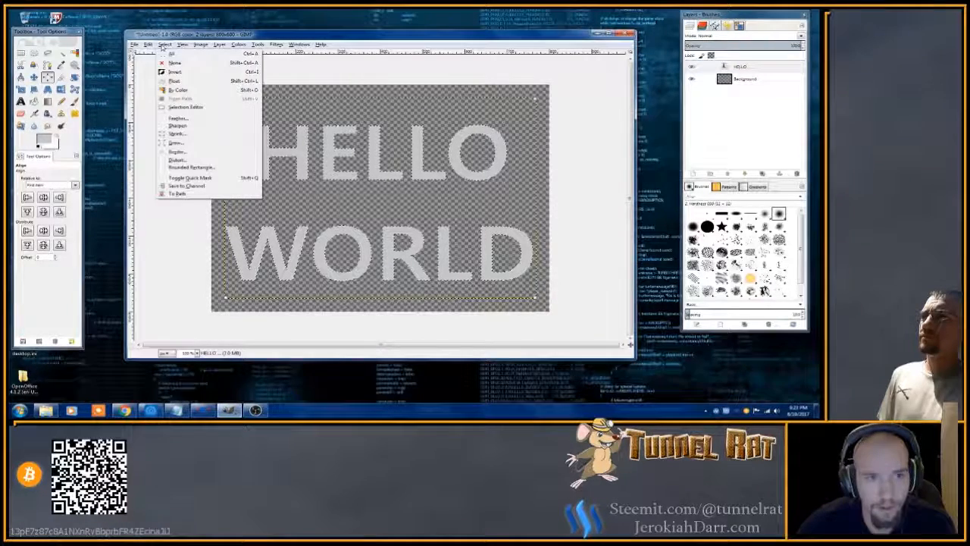
left_click(180, 137)
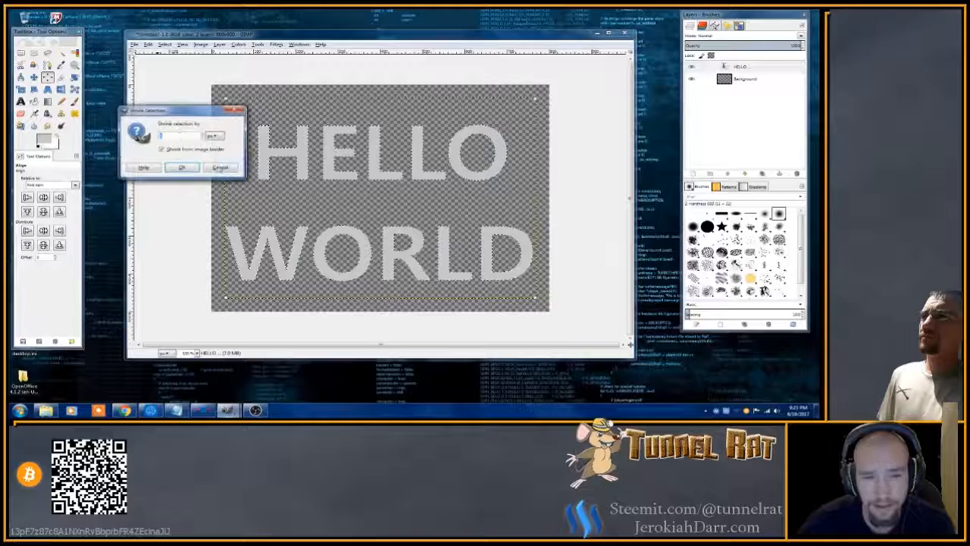
type("10")
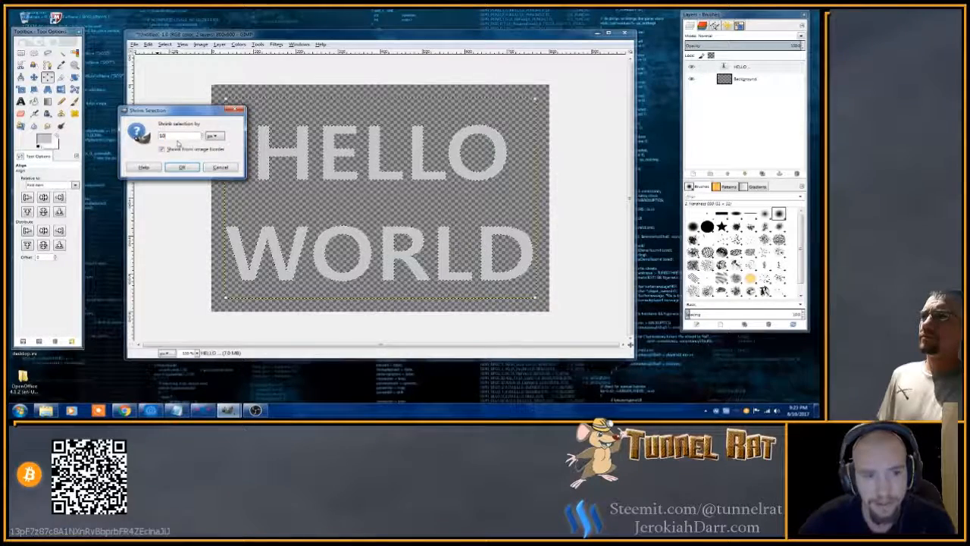
left_click(185, 167)
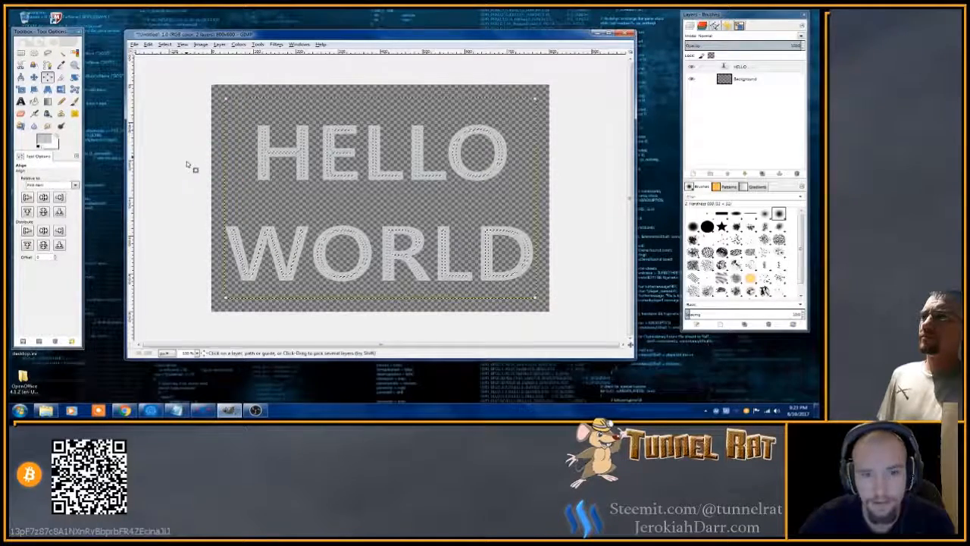
left_click(147, 44)
left_click(148, 54)
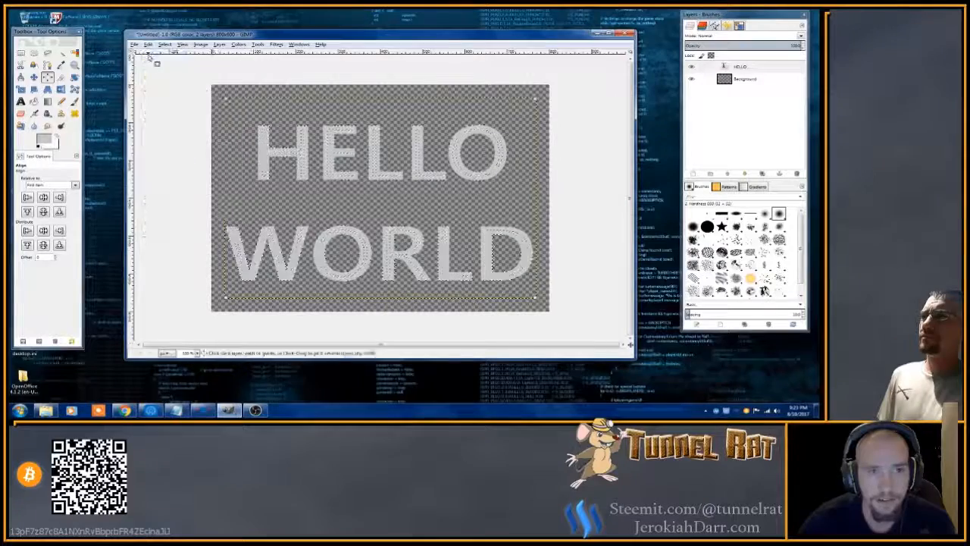
Shrink the letter selection by 5 px.
left_click(147, 44)
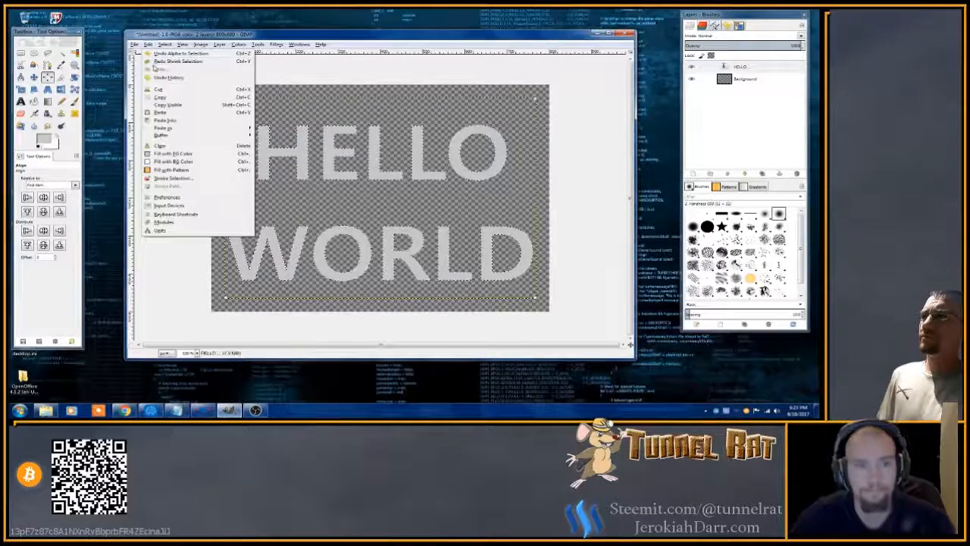
mouse_move(156, 45)
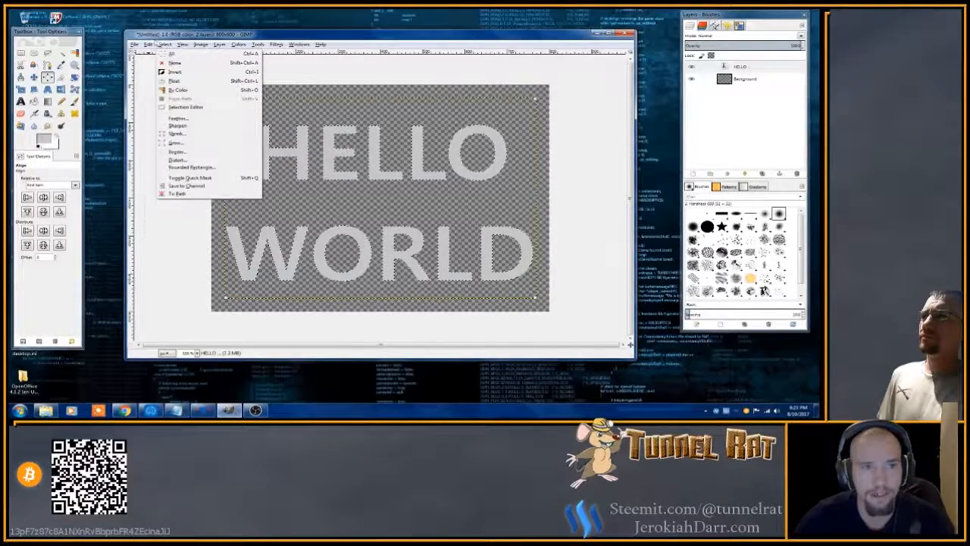
left_click(177, 135)
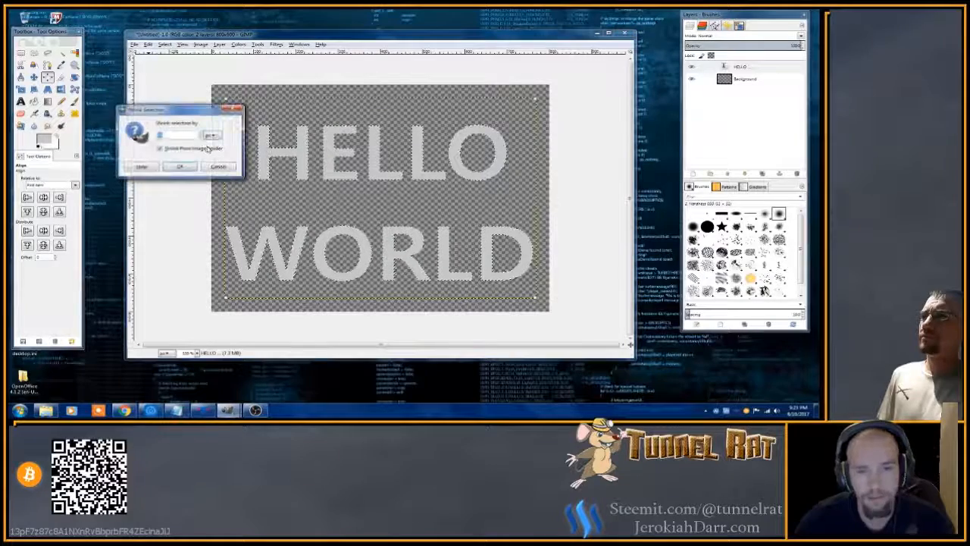
type("5")
left_click(191, 166)
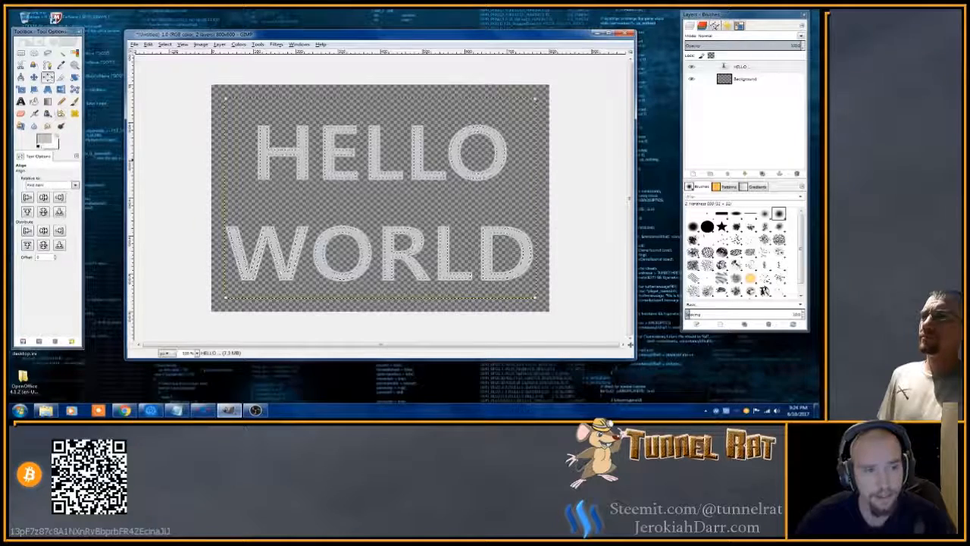
Set the foreground color to black 000000 and fill the whole selection inside the letters with it using Bucket Fill.
left_click(48, 138)
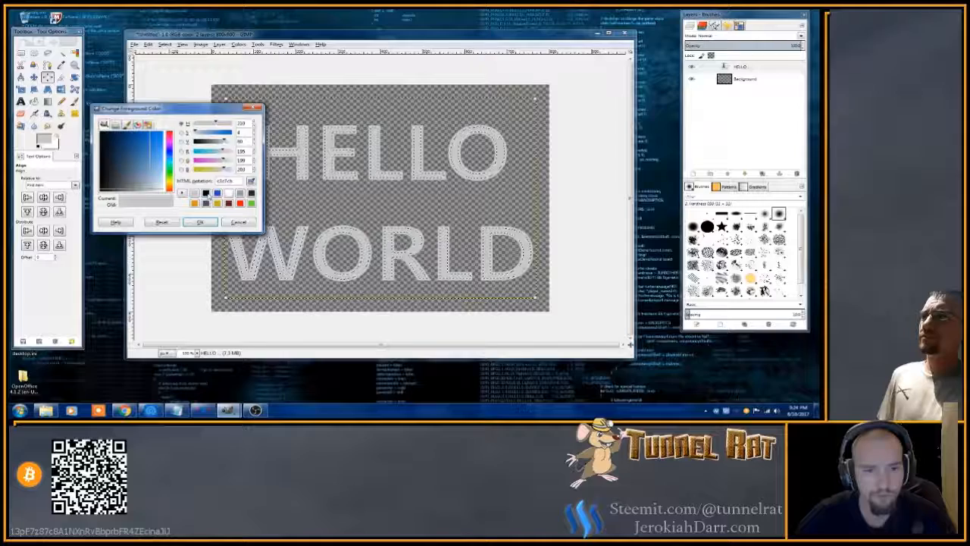
left_click(206, 193)
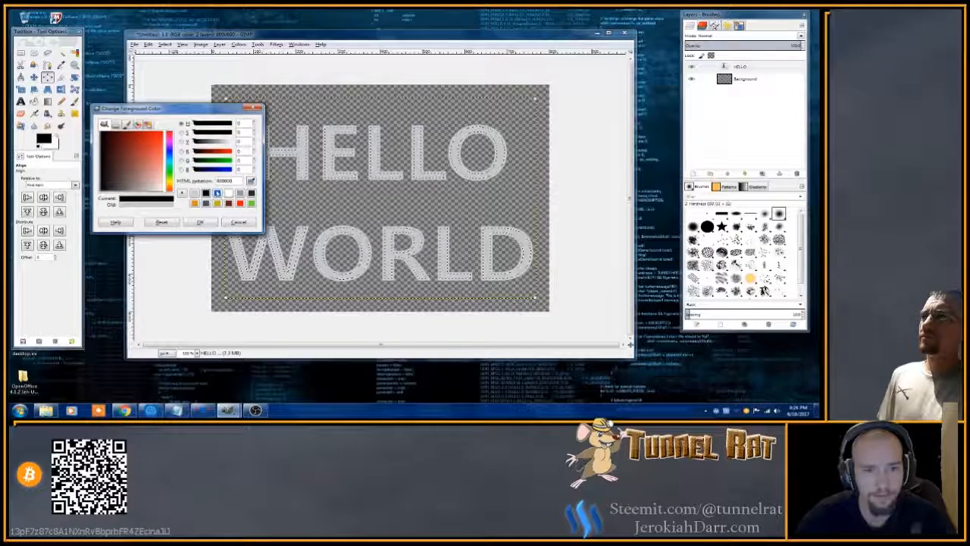
left_click(199, 222)
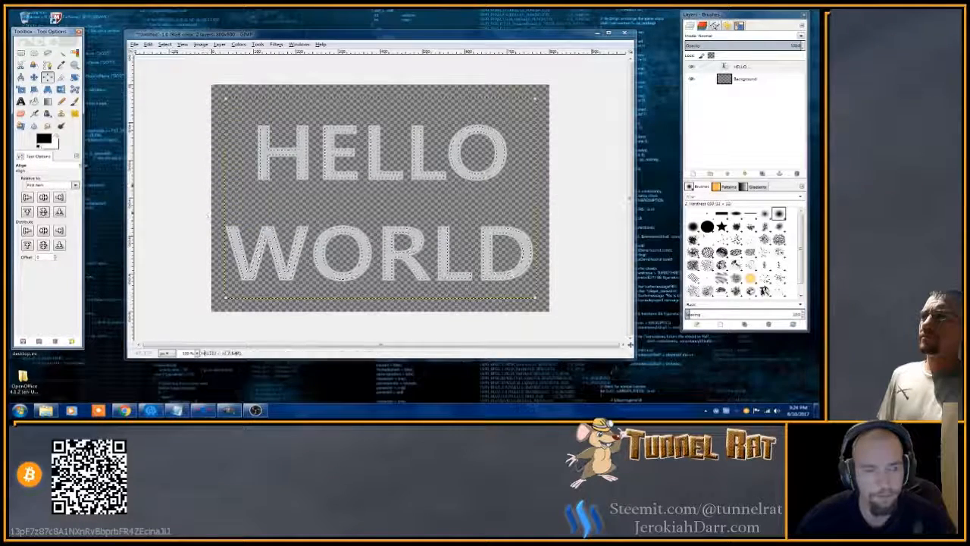
left_click(34, 101)
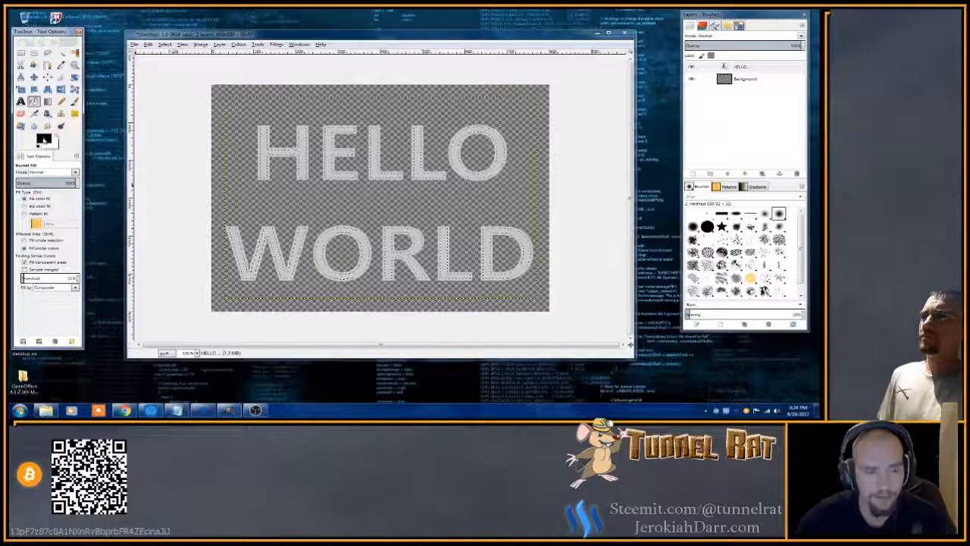
left_click(39, 241)
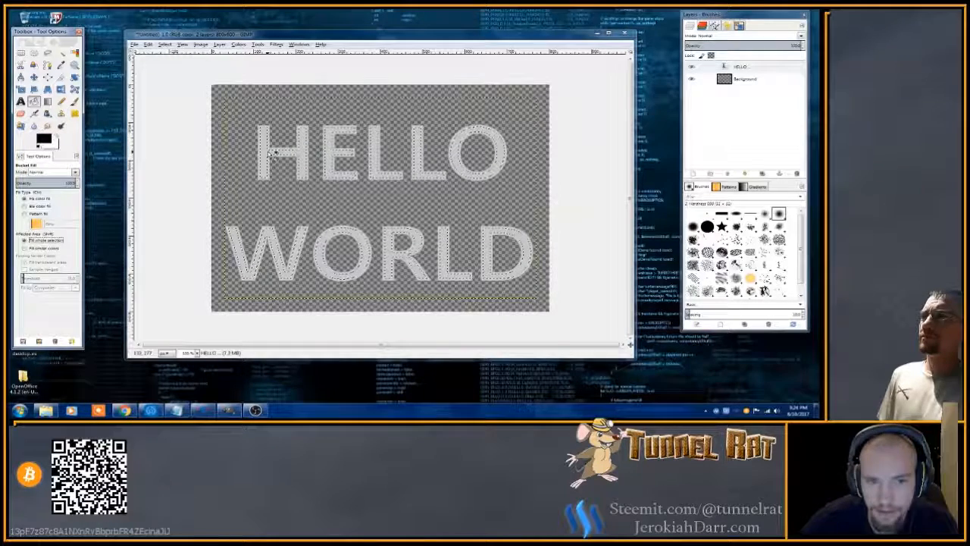
left_click(275, 153)
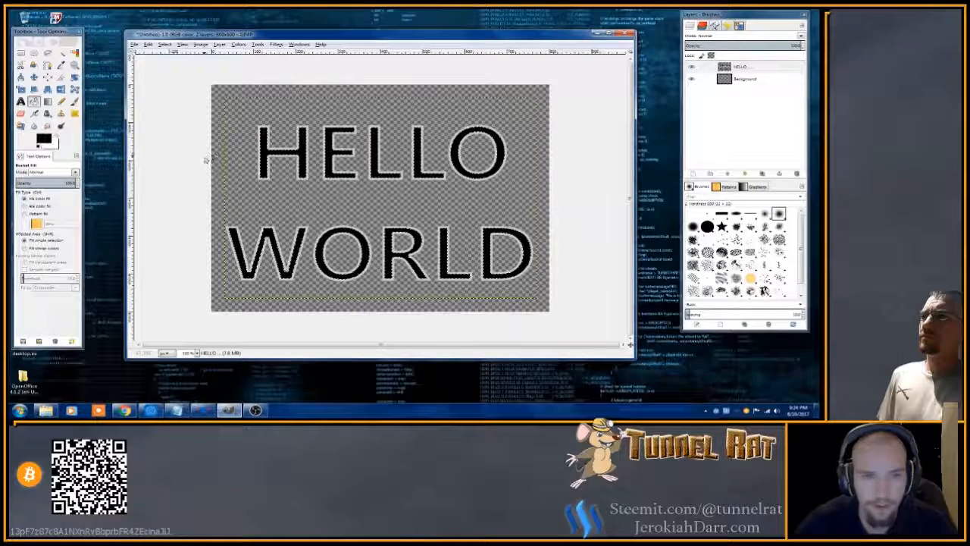
Shrink the selection inside the black letters further, leaving a thin black border around it.
left_click(164, 45)
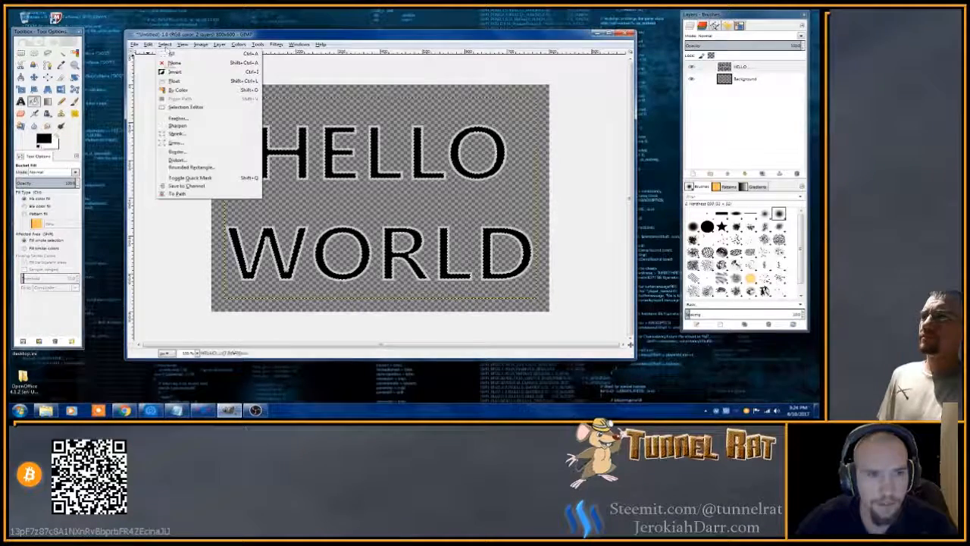
left_click(171, 135)
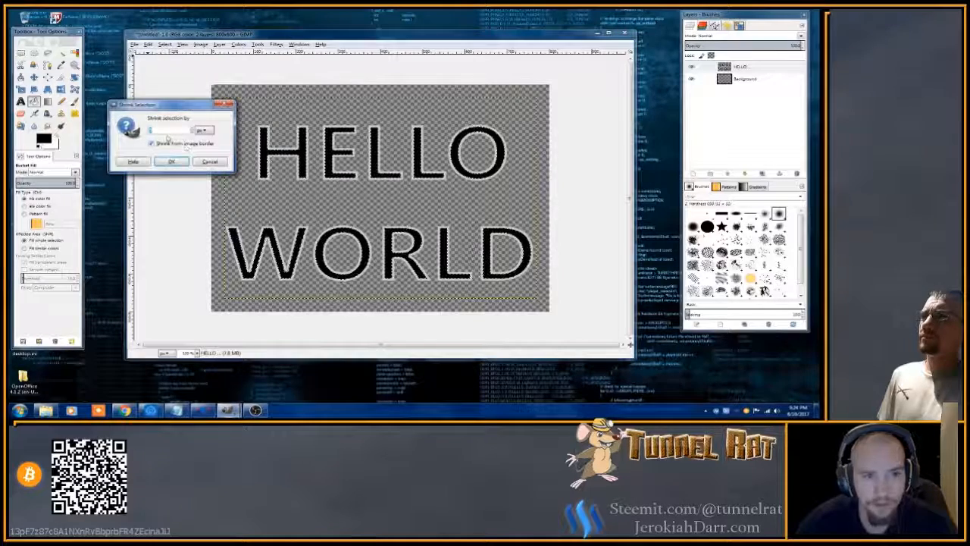
left_click(174, 162)
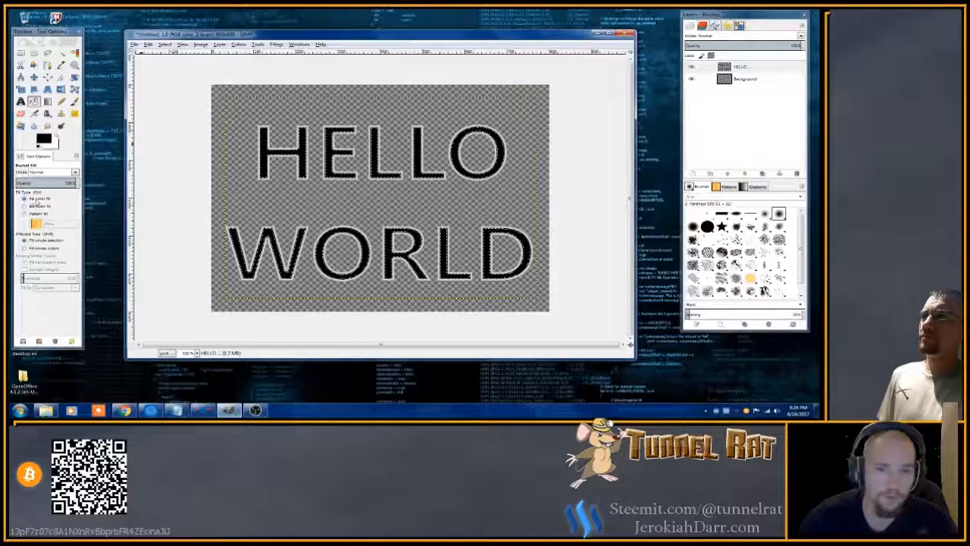
Switch Bucket Fill to pattern fill, choose the dark gray textured pattern, and fill the whole selection inside the letters.
left_click(35, 214)
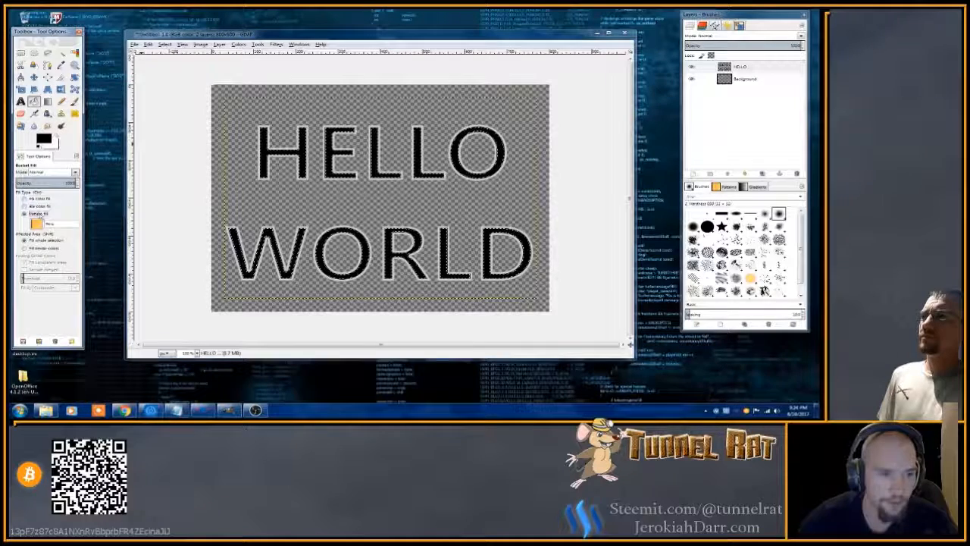
left_click(36, 225)
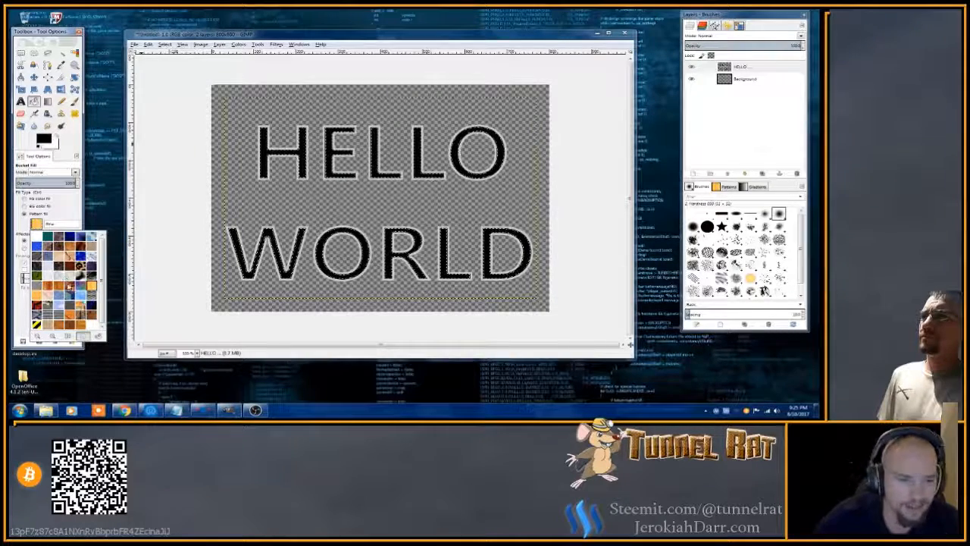
left_click(40, 285)
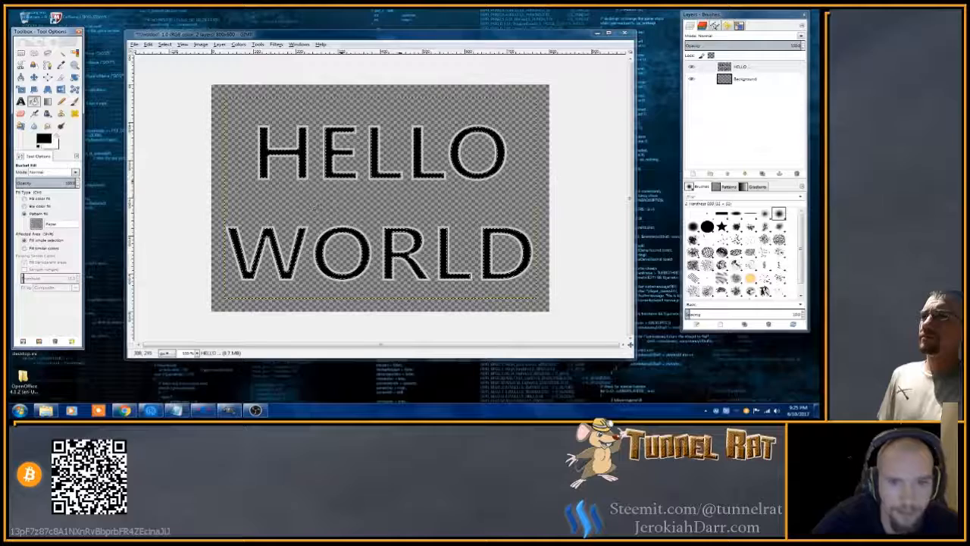
left_click(272, 153)
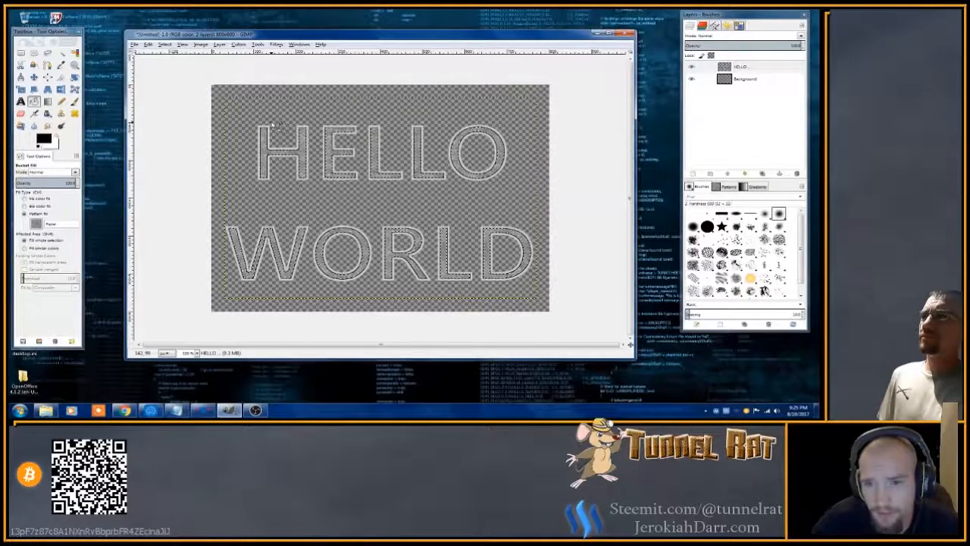
left_click(277, 45)
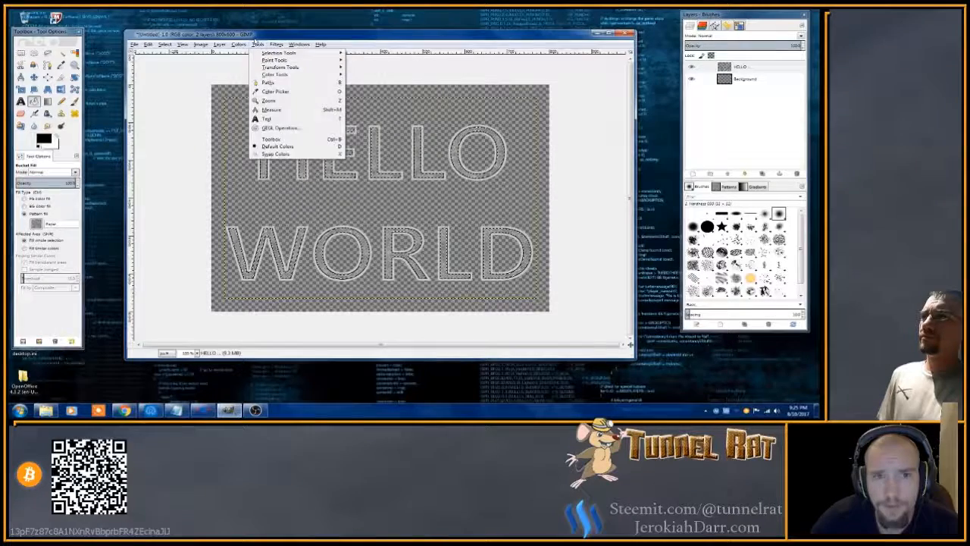
mouse_move(237, 45)
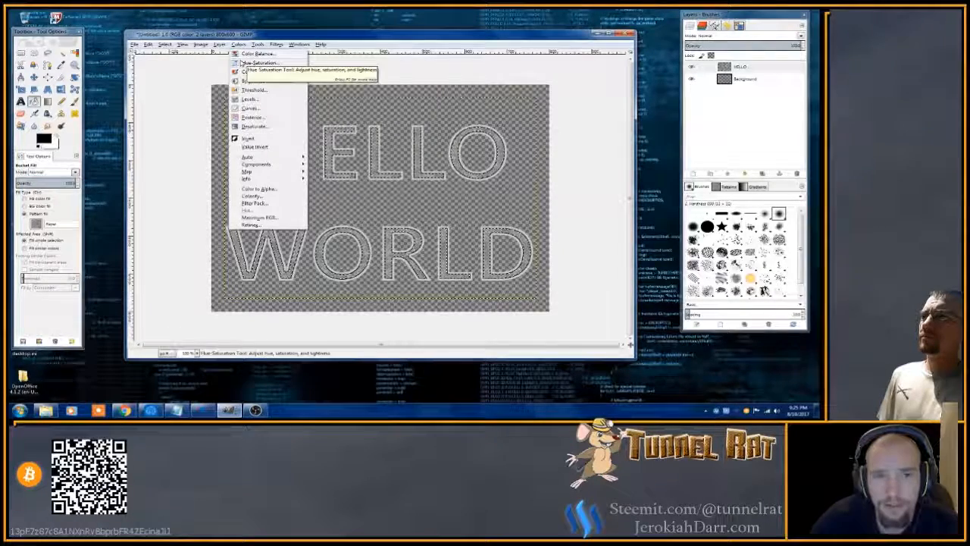
left_click(244, 53)
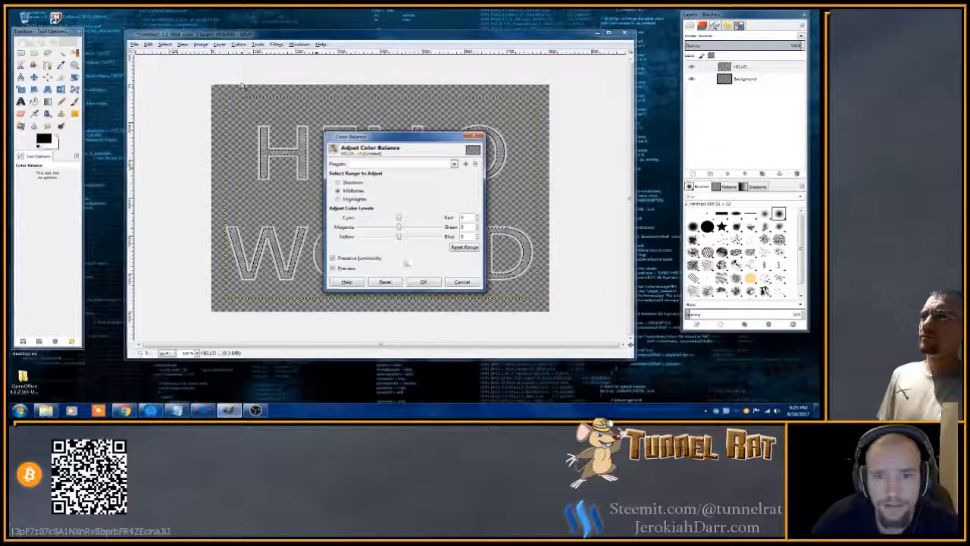
left_click(462, 283)
Adjust the patterned letter interior with Hue-Saturation, using hue 27, lightness -26 and saturation 53.
left_click(238, 44)
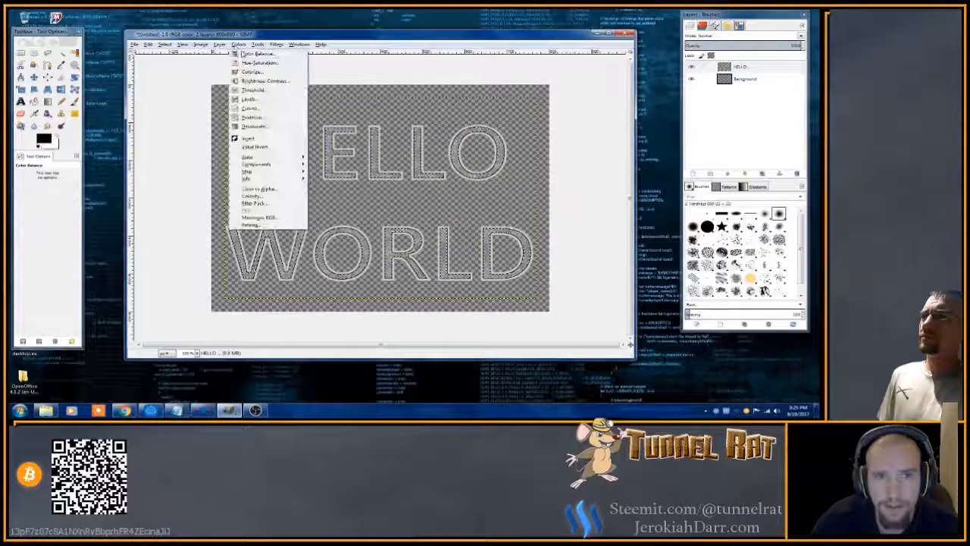
left_click(250, 67)
left_click_drag(524, 72, 580, 78)
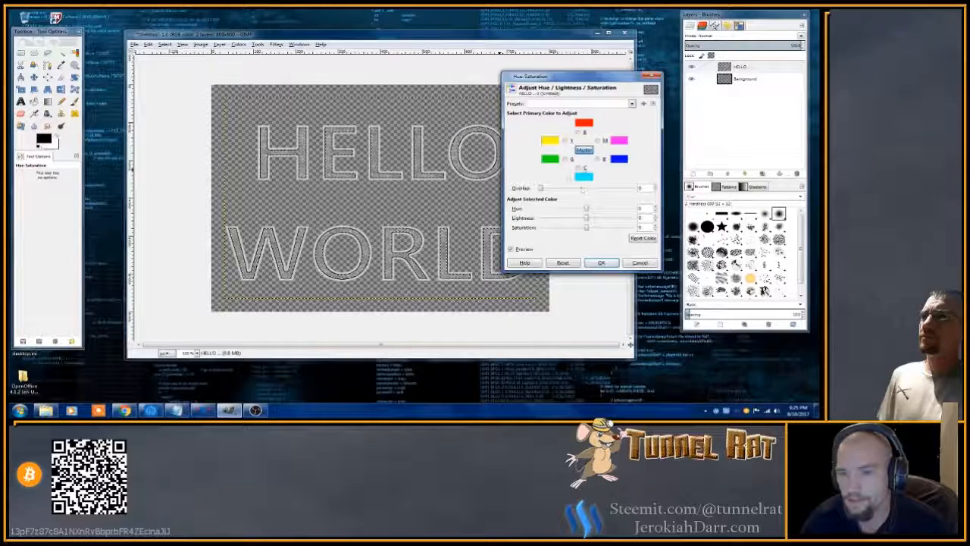
left_click(590, 210)
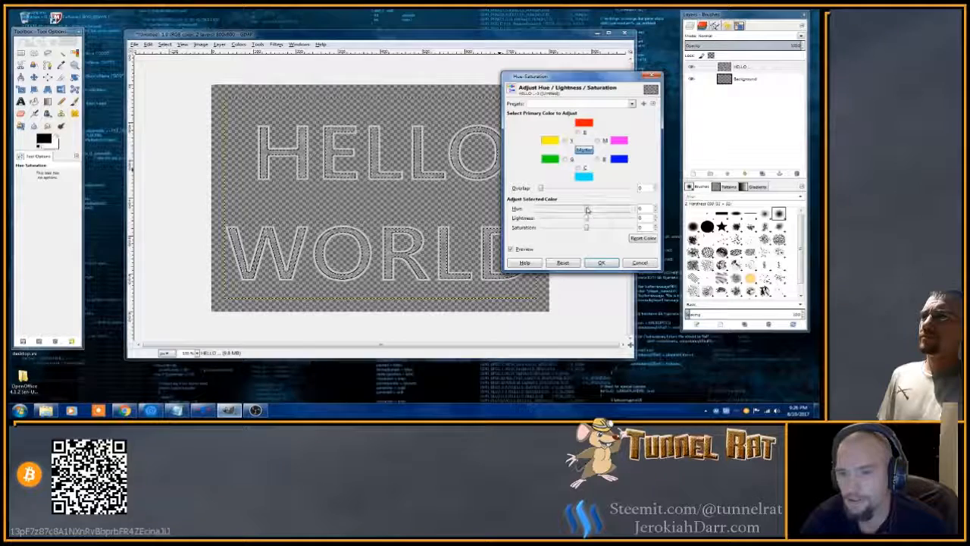
mouse_move(589, 209)
left_mouse_down()
mouse_move(574, 218)
mouse_move(590, 219)
mouse_move(579, 230)
mouse_move(567, 229)
mouse_move(610, 229)
mouse_move(594, 219)
mouse_move(611, 219)
mouse_move(566, 219)
mouse_move(574, 219)
left_mouse_up()
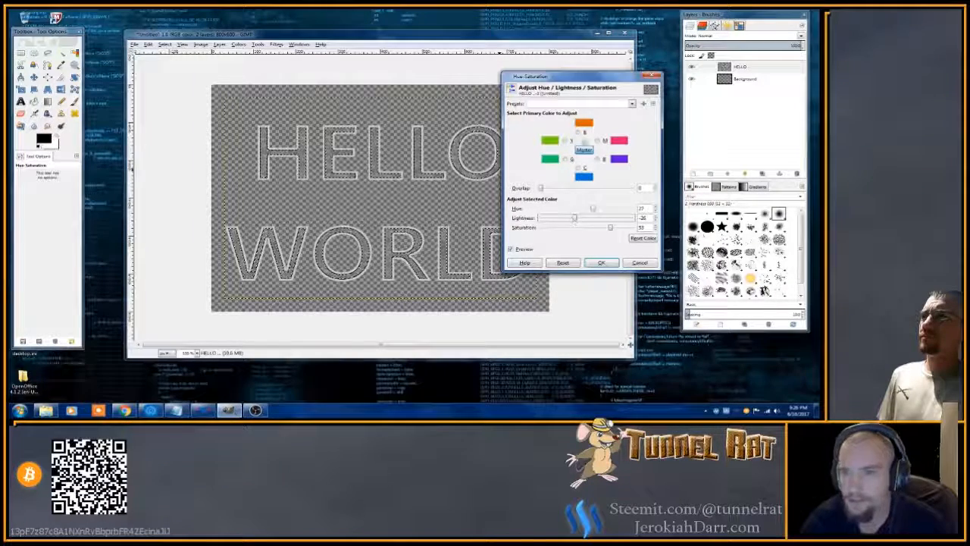
left_click(601, 263)
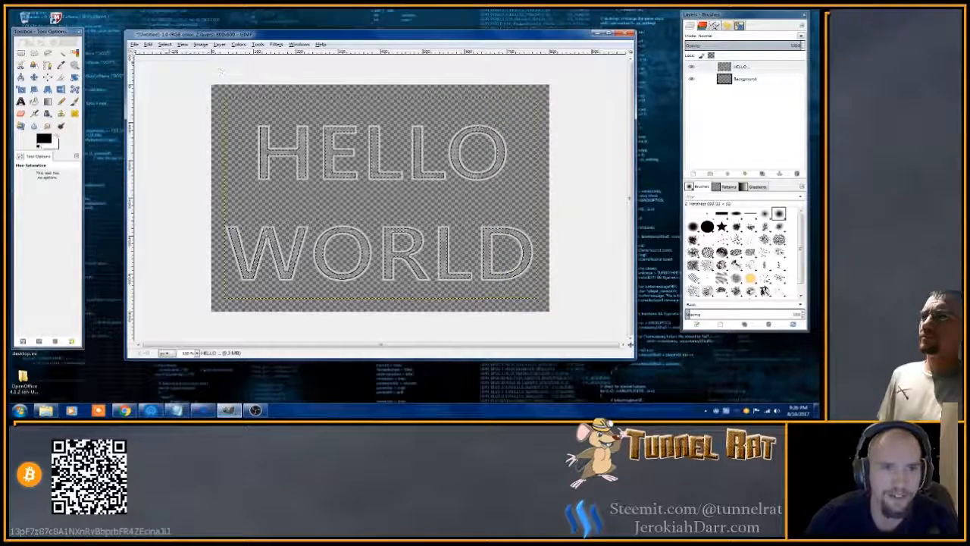
Undo the color adjustment and the dark pattern fill, and fill the whole selection inside the letters with the blue pattern using Bucket Fill.
left_click(150, 44)
left_click(155, 53)
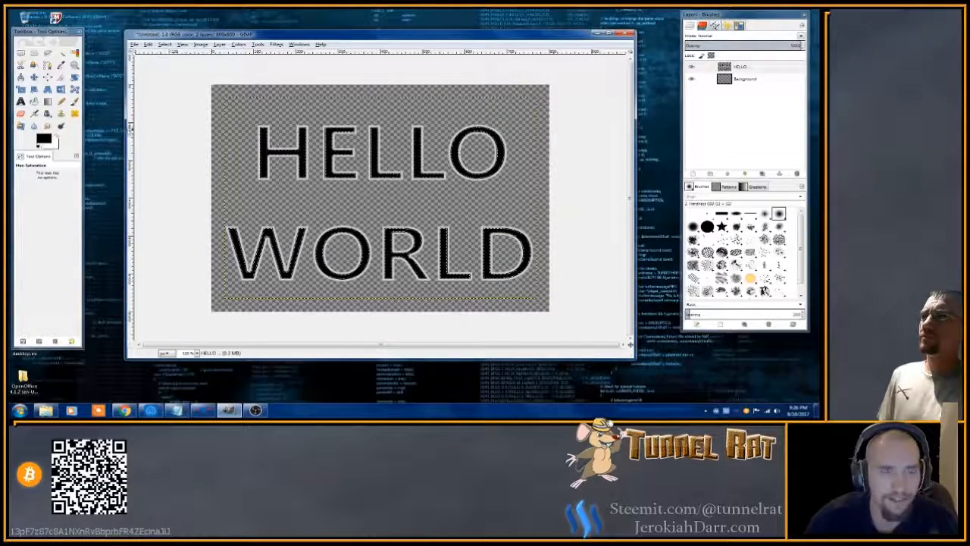
left_click(34, 101)
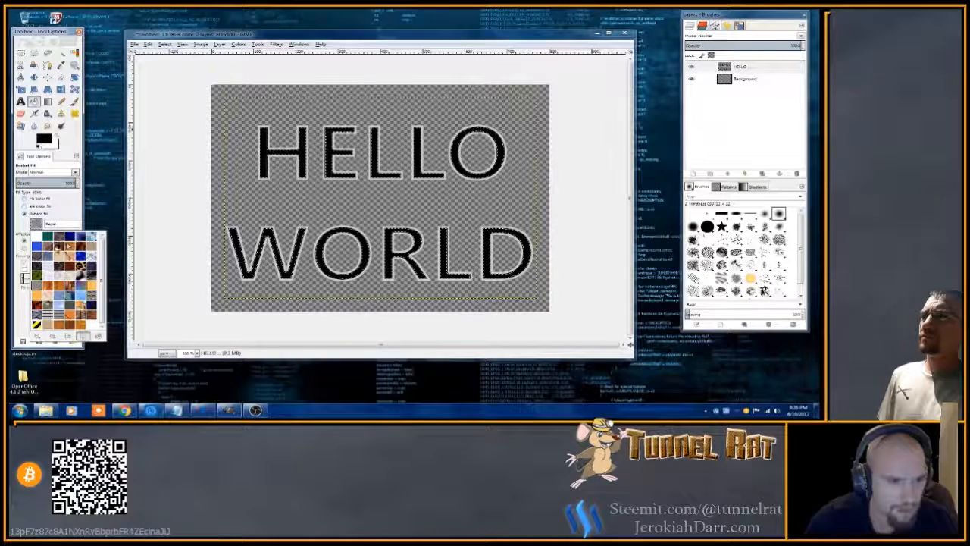
left_click(36, 246)
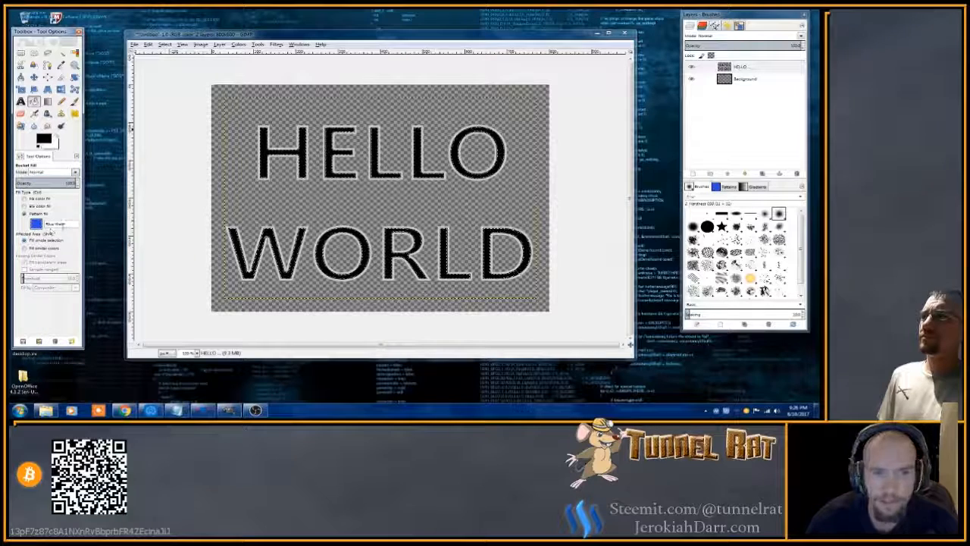
left_click(213, 137)
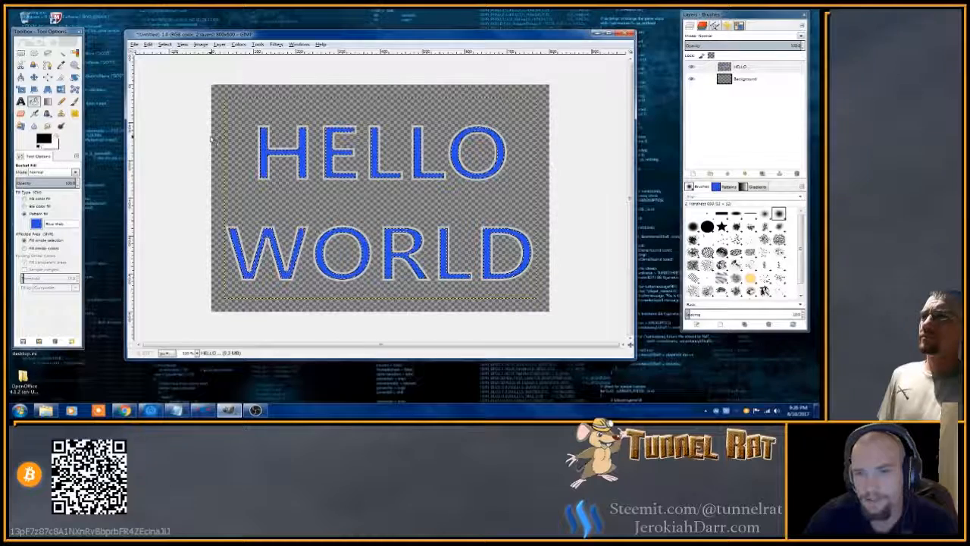
Adjust the blue letter interior with Hue-Saturation, setting hue to -32 and lightness to about -38.
left_click(239, 44)
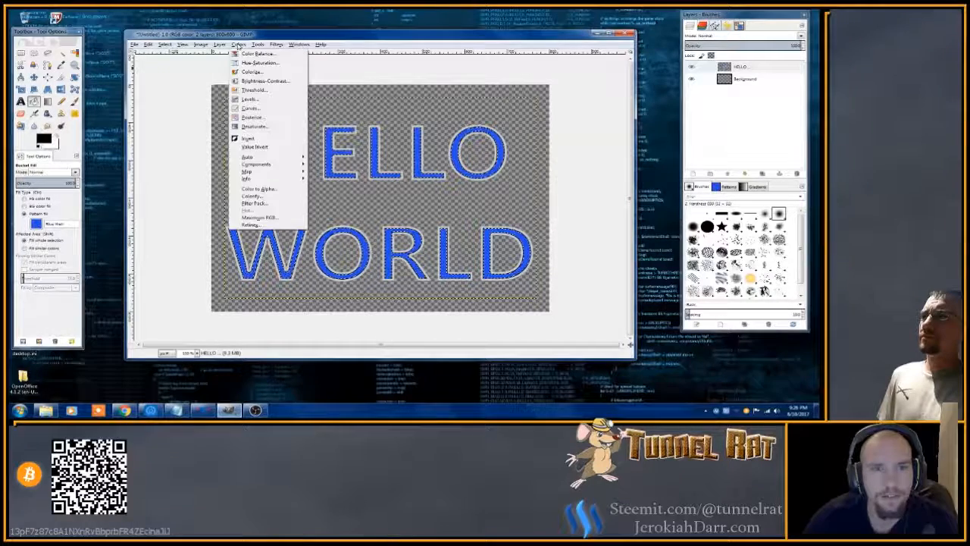
left_click(245, 63)
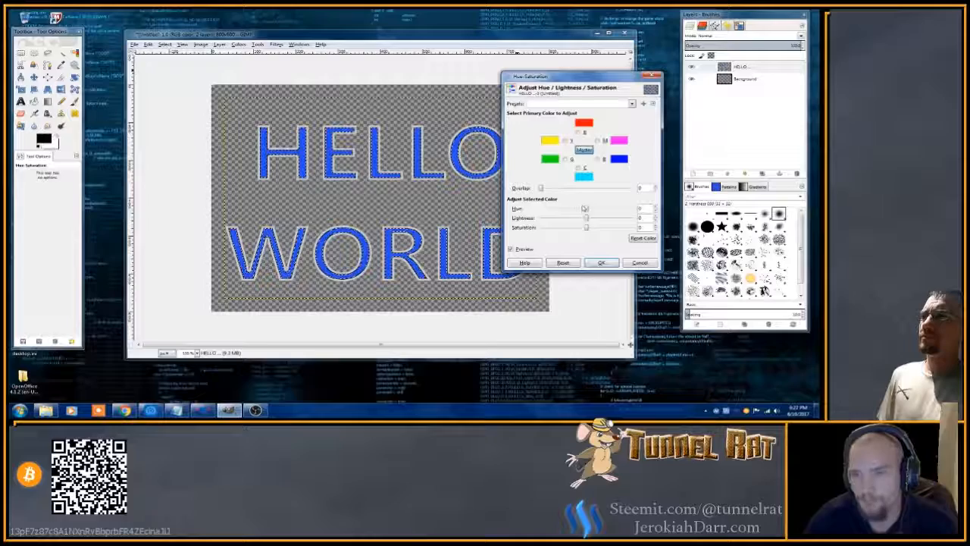
mouse_move(586, 208)
left_mouse_down()
mouse_move(599, 209)
mouse_move(544, 206)
mouse_move(596, 207)
mouse_move(582, 208)
left_mouse_up()
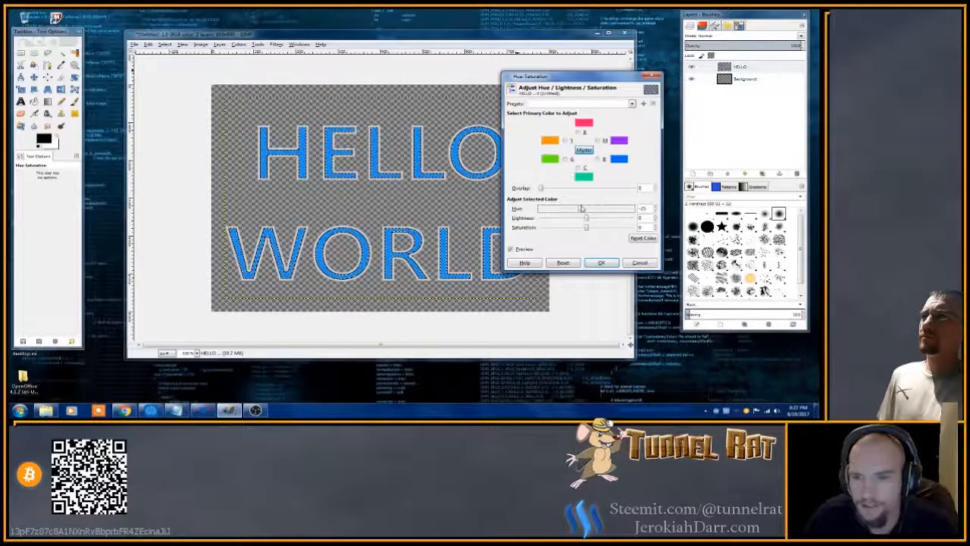
left_click_drag(582, 207, 587, 231)
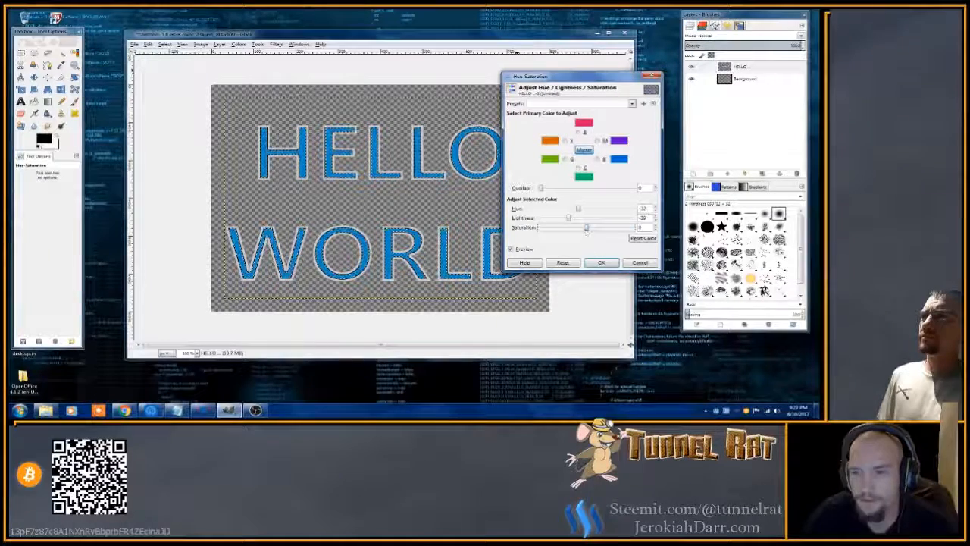
left_click(599, 262)
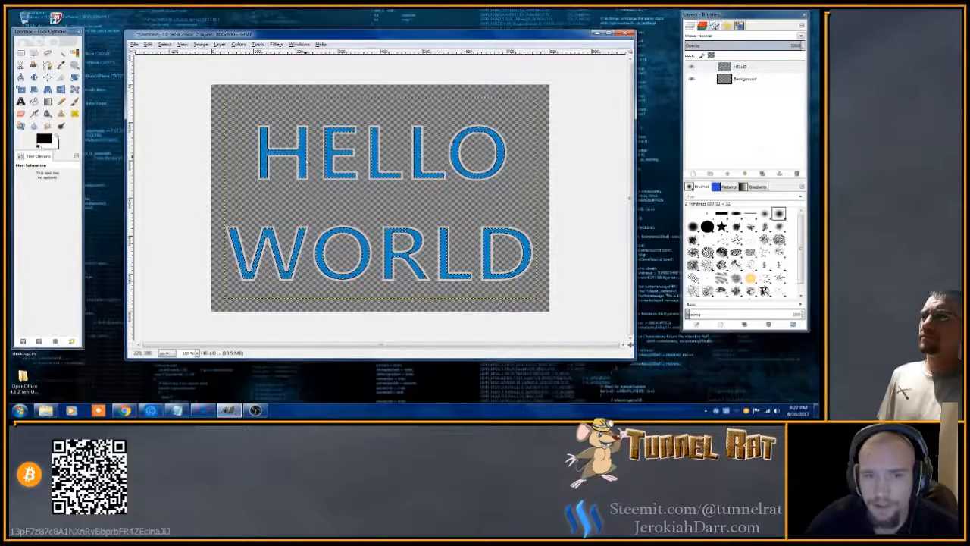
Grow the letter selection by 5 px.
left_click(165, 45)
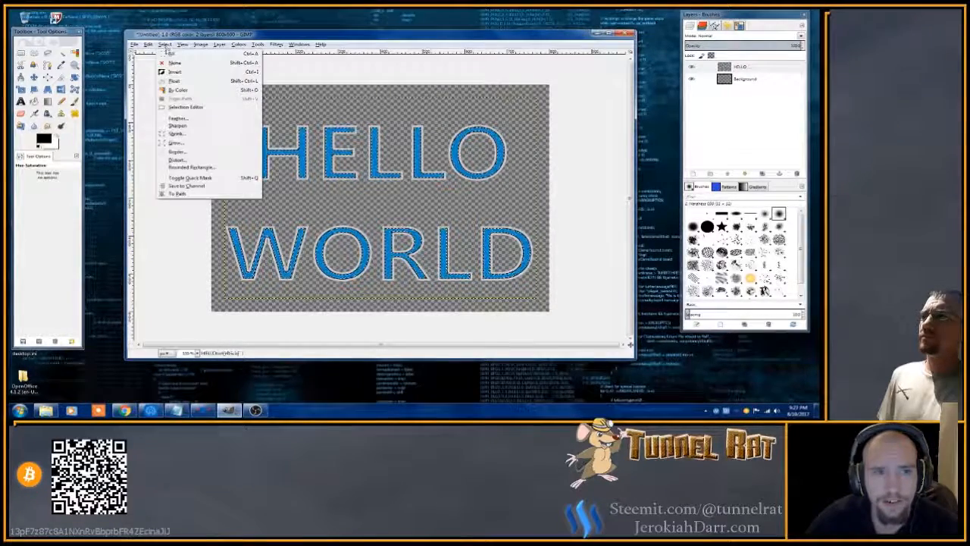
left_click(180, 144)
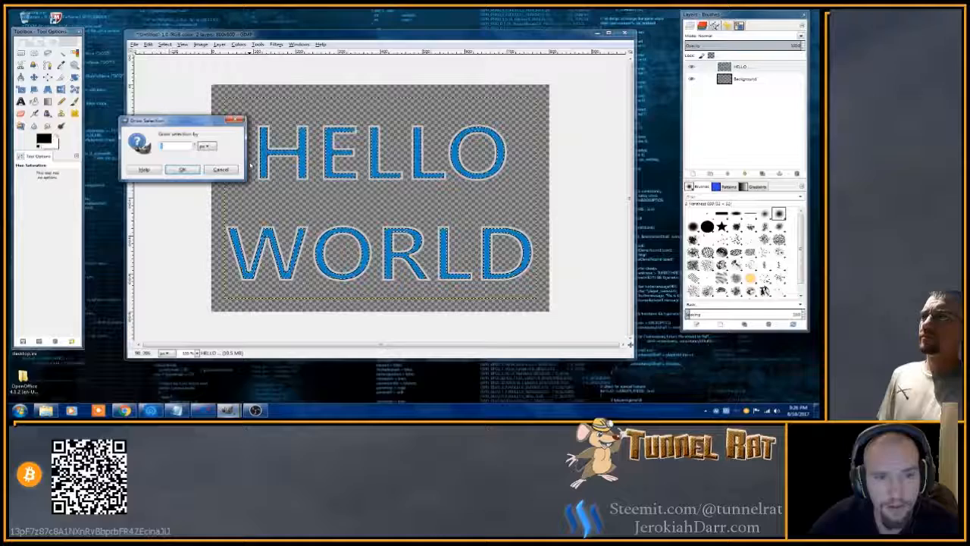
type("5")
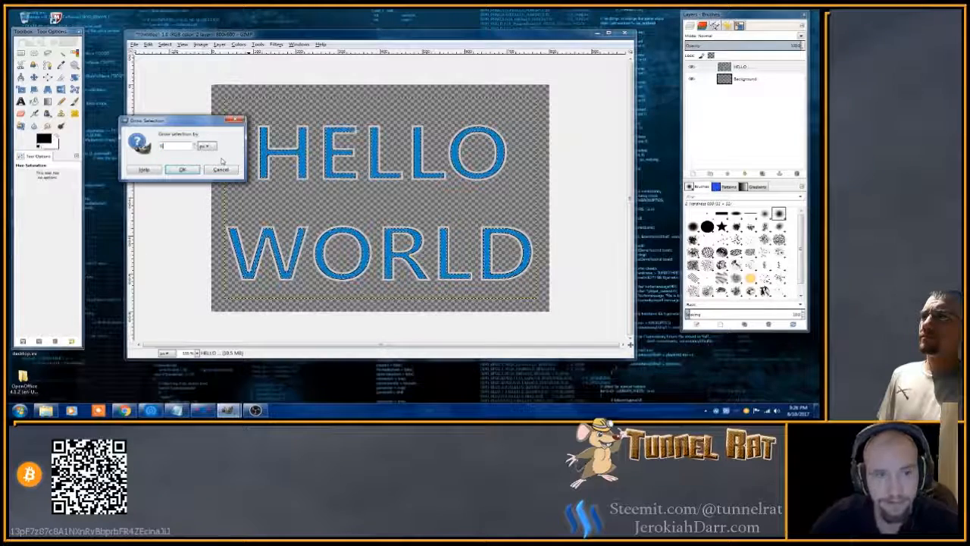
key("Return")
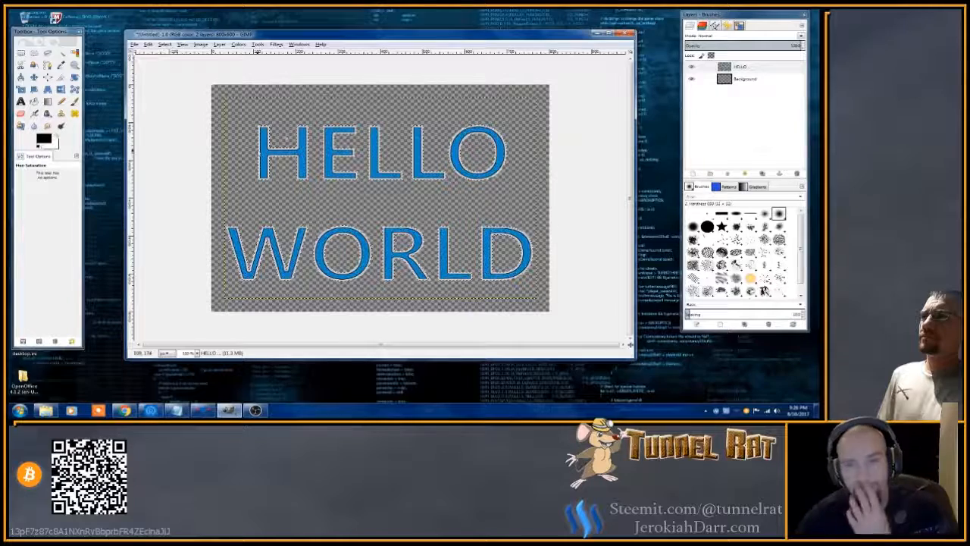
Apply the Add Bevel filter to the selected letters with thickness 6, working on a copy.
left_click(276, 44)
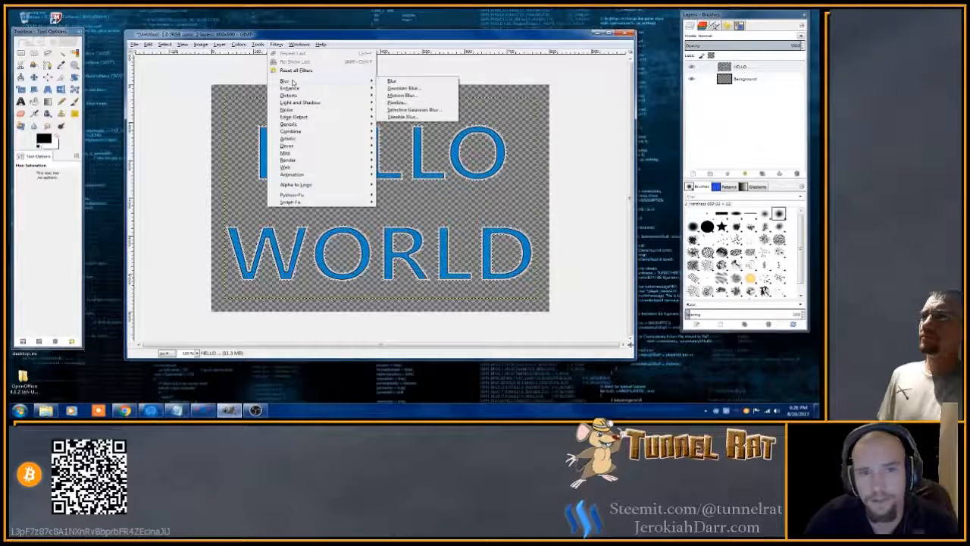
mouse_move(288, 140)
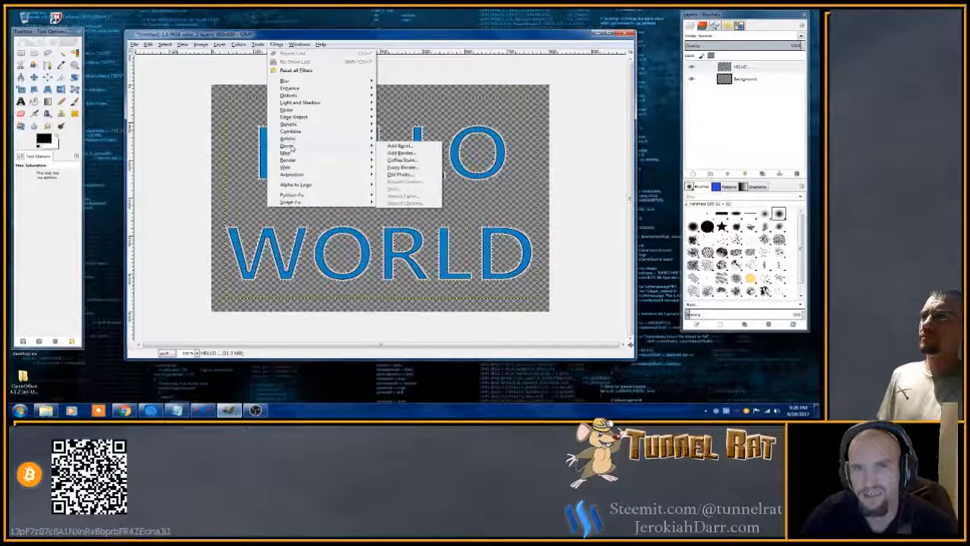
mouse_move(360, 147)
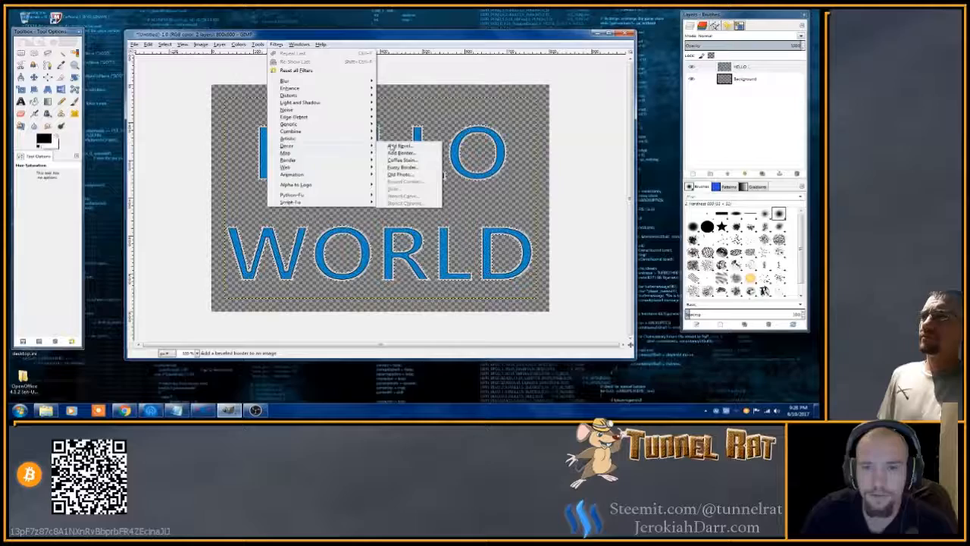
left_click(399, 145)
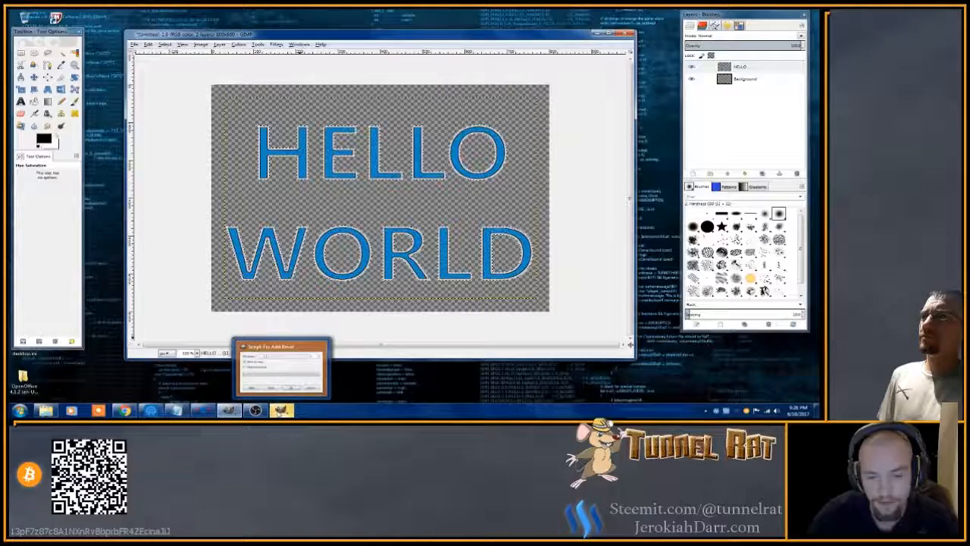
left_click(279, 410)
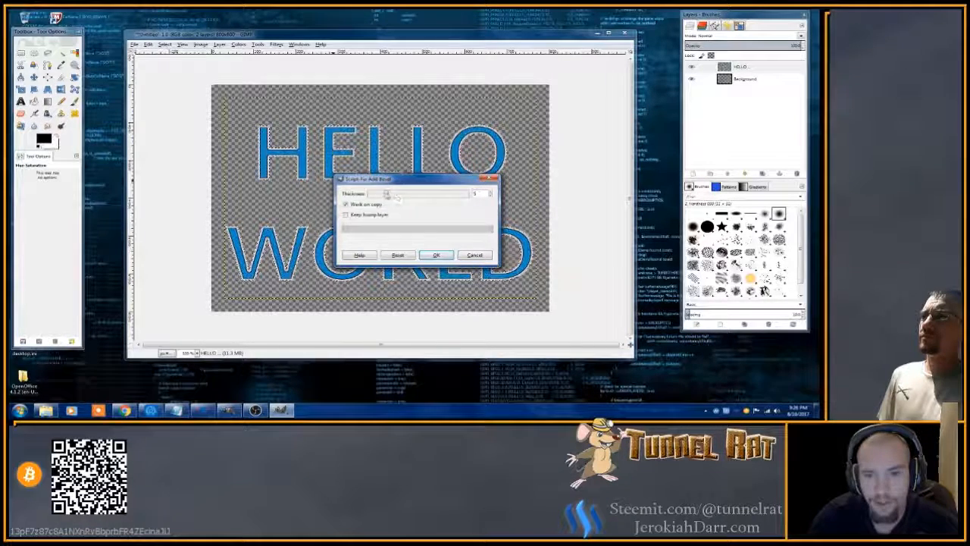
left_click_drag(386, 194, 389, 194)
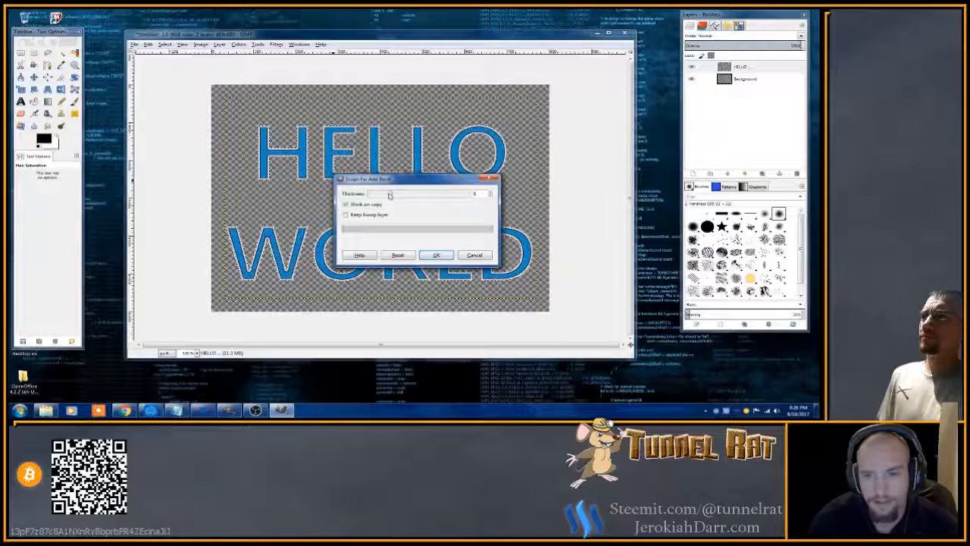
left_click(436, 256)
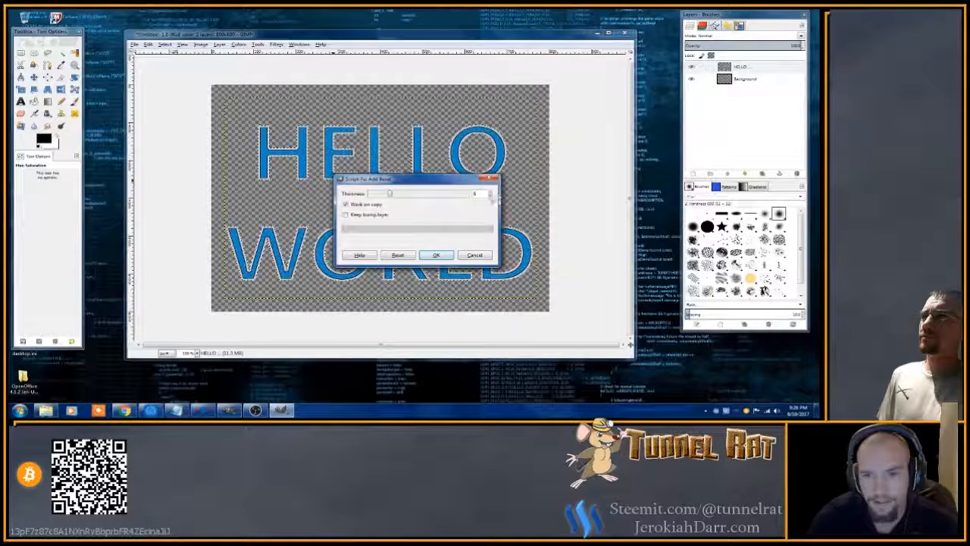
left_click(438, 256)
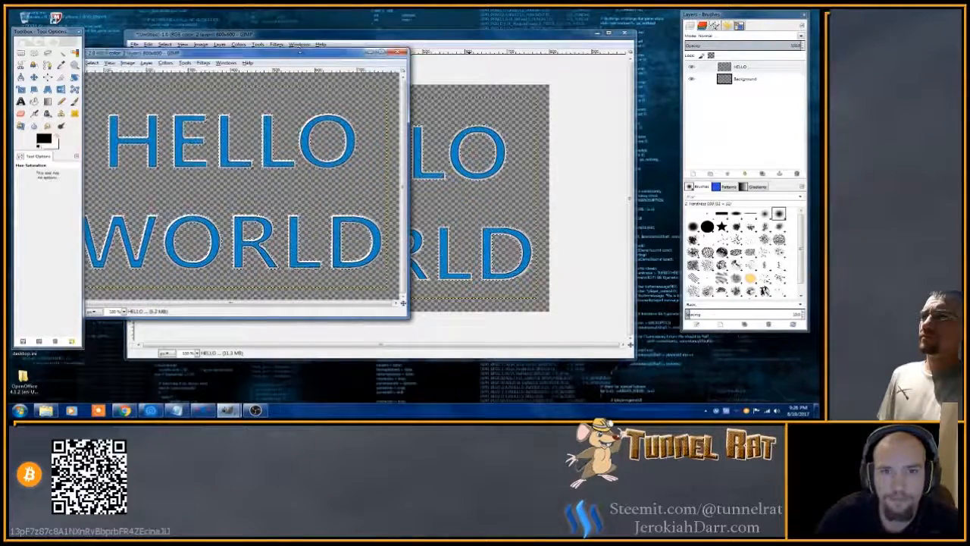
Bring the beveled copy to the front, close the original image discarding its changes, and move the copy's window up.
left_click_drag(330, 56, 432, 61)
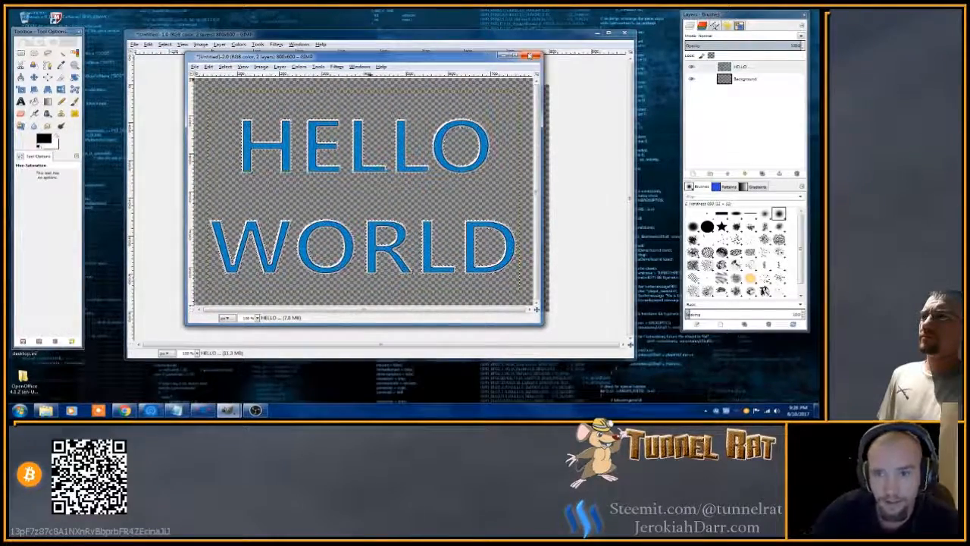
left_click(521, 40)
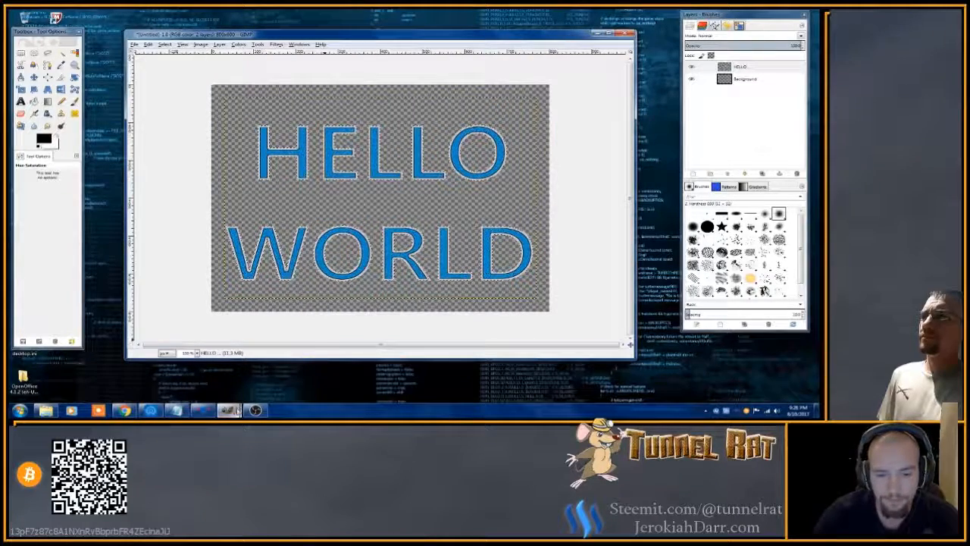
mouse_move(231, 410)
left_click(282, 372)
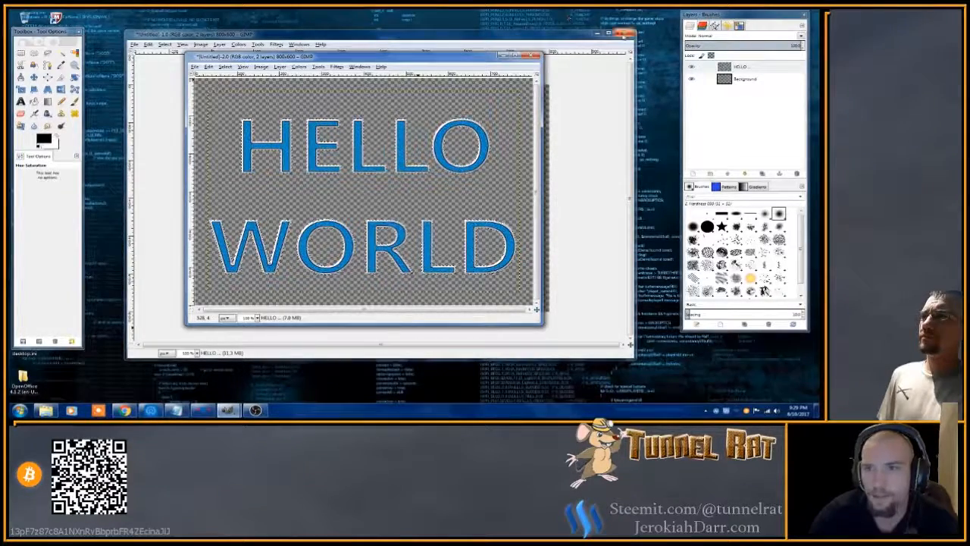
left_click(623, 32)
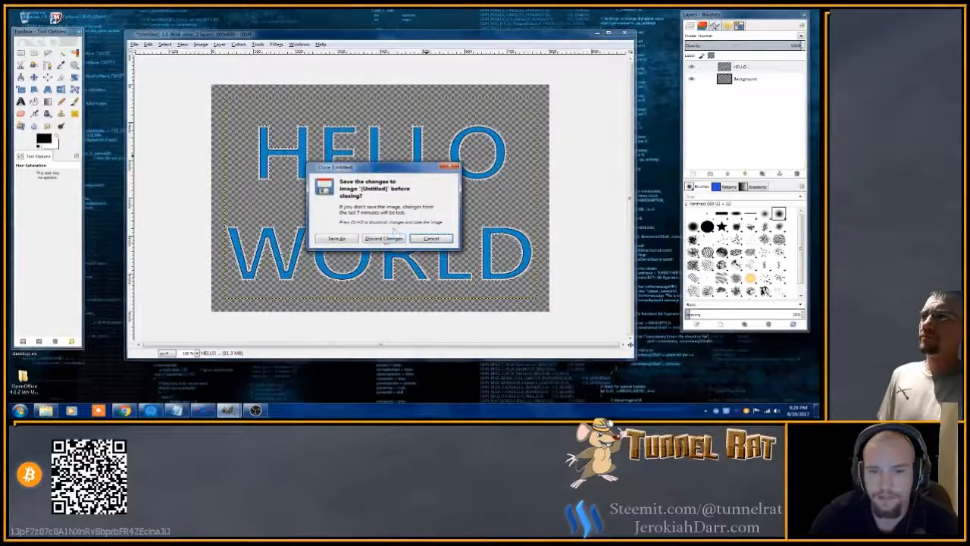
left_click(390, 237)
left_click_drag(323, 58, 321, 30)
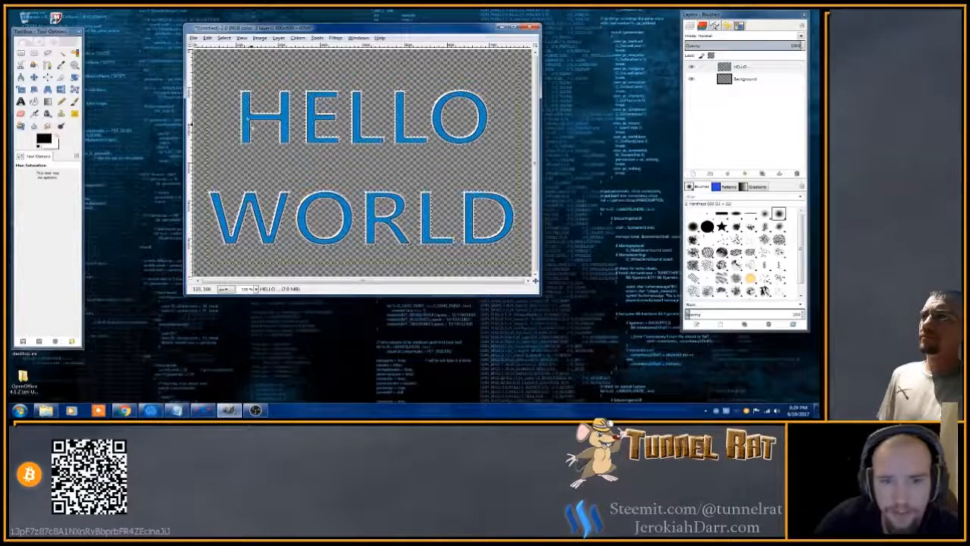
Shrink the letter selection by 4 px.
left_click(223, 38)
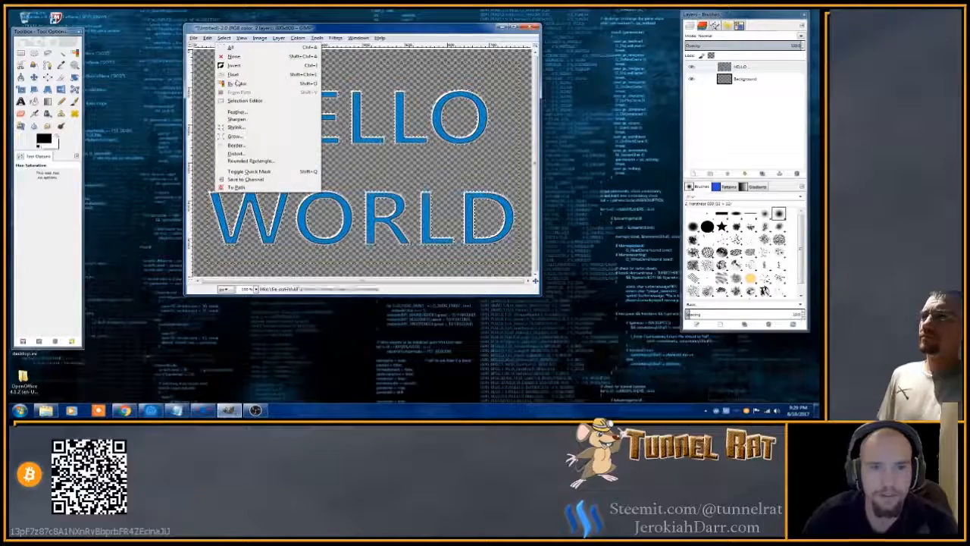
left_click(235, 127)
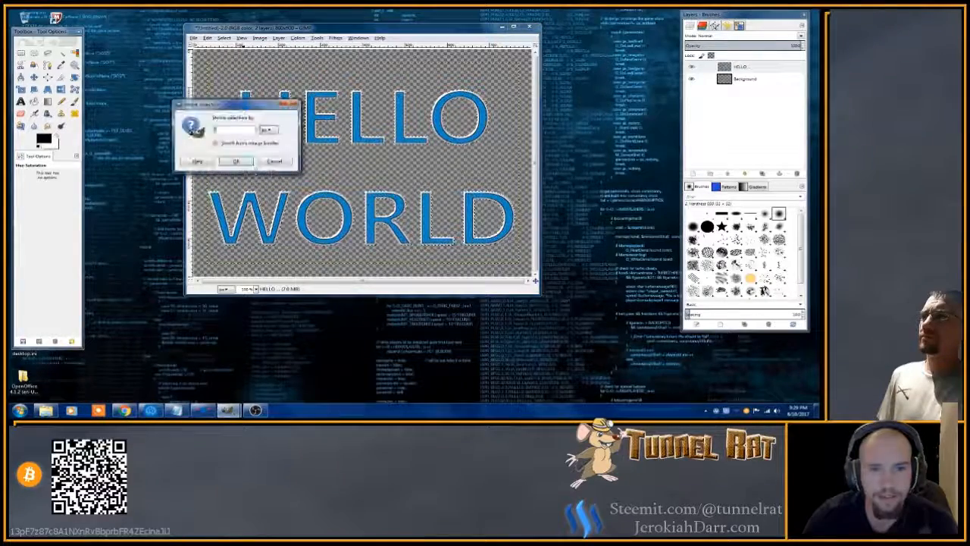
type("4")
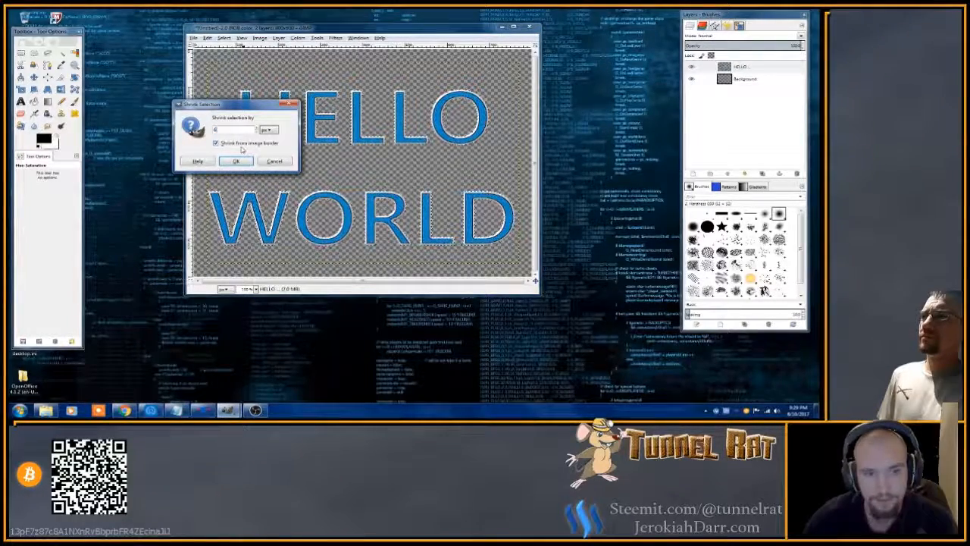
left_click(235, 161)
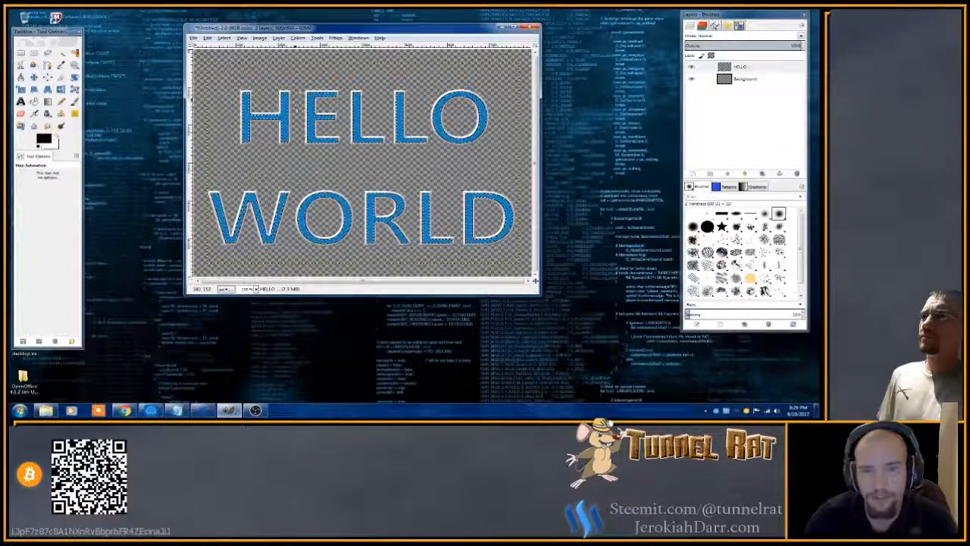
Try the Emboss filter on the selected letters with azimuth 30, elevation 45 and depth 20.
left_click(334, 39)
mouse_move(350, 89)
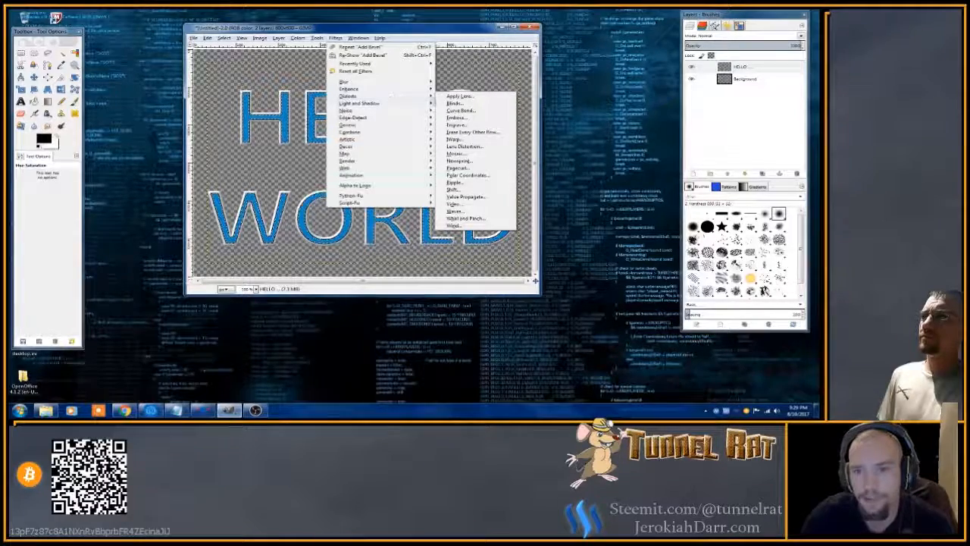
left_click(455, 118)
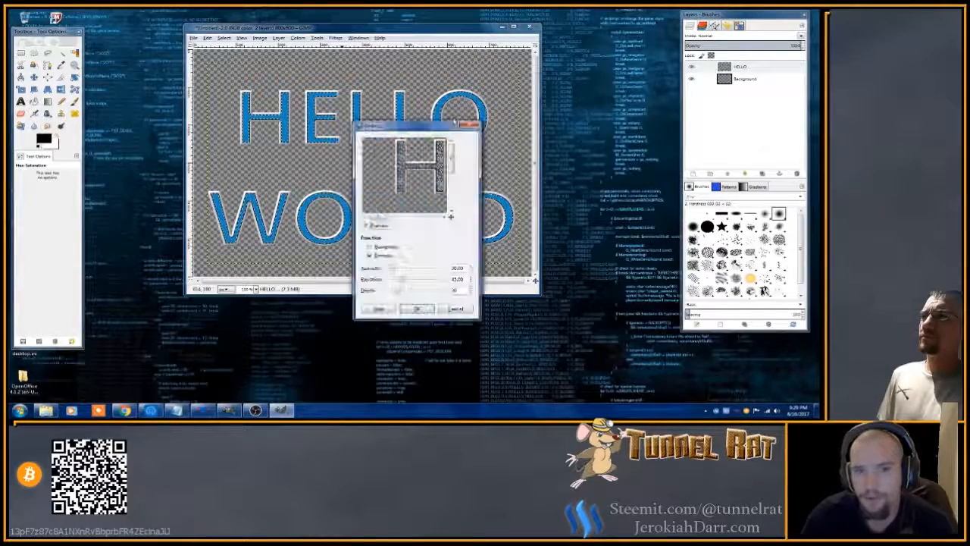
left_click_drag(378, 217, 384, 217)
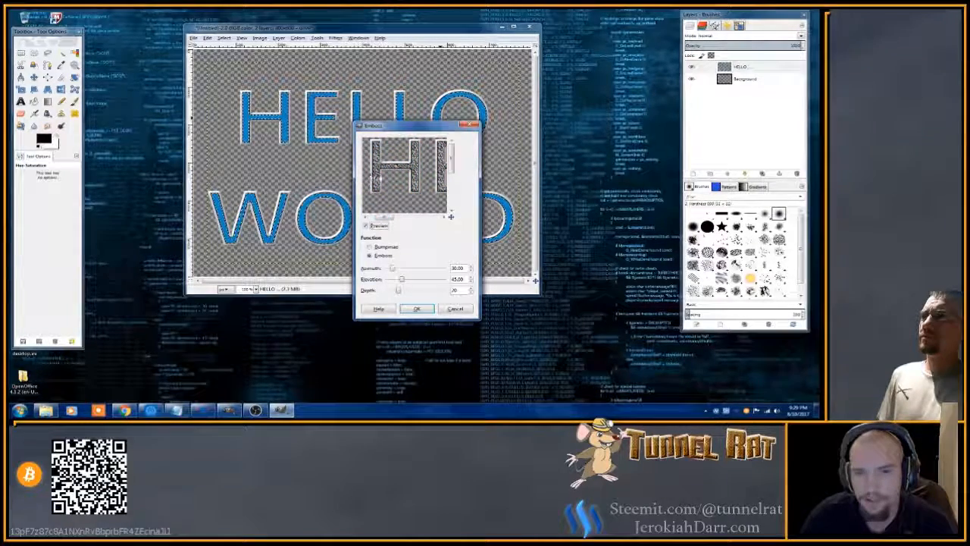
left_click(419, 309)
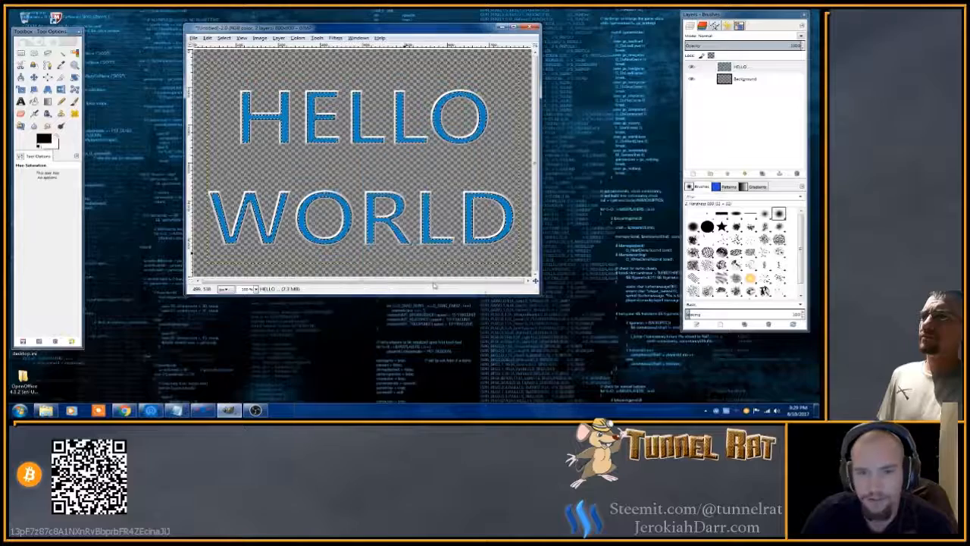
left_click(361, 40)
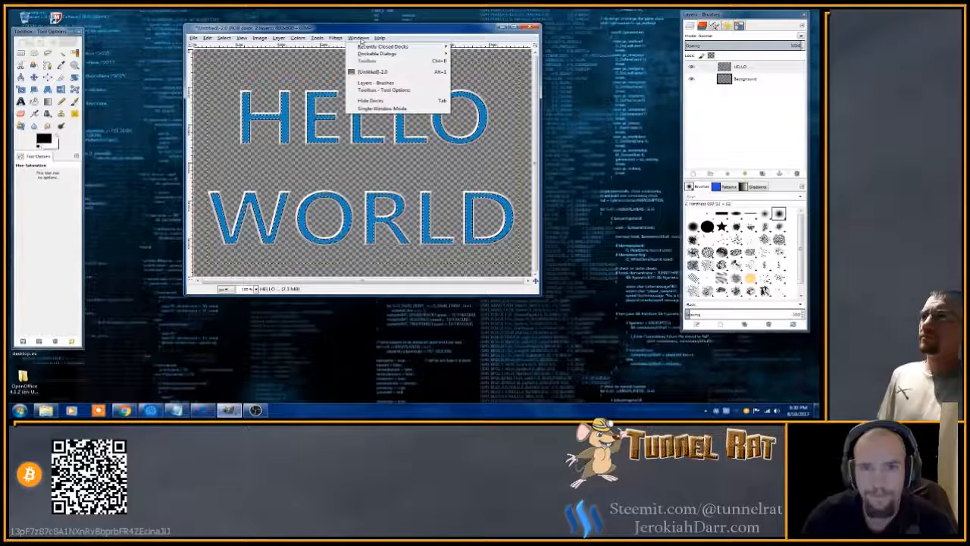
left_click(361, 40)
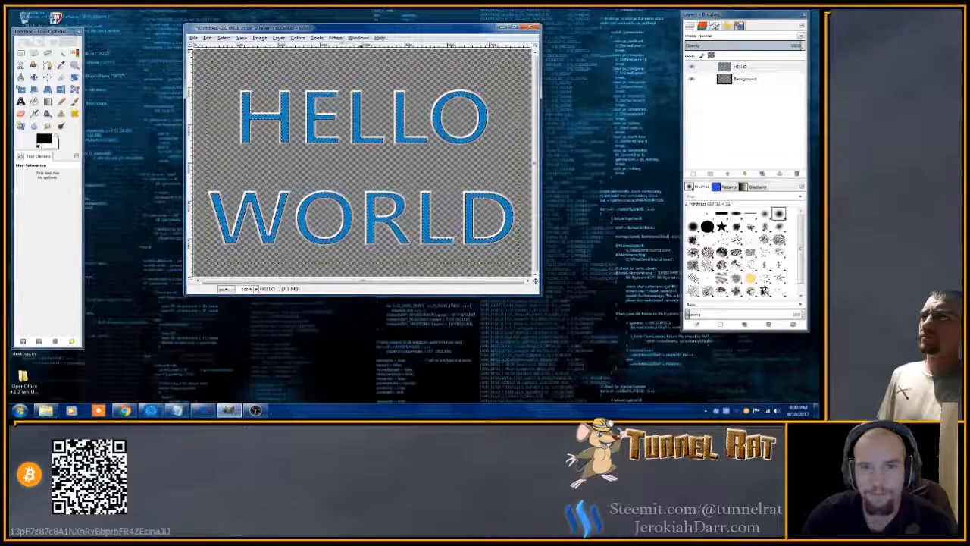
left_click(335, 38)
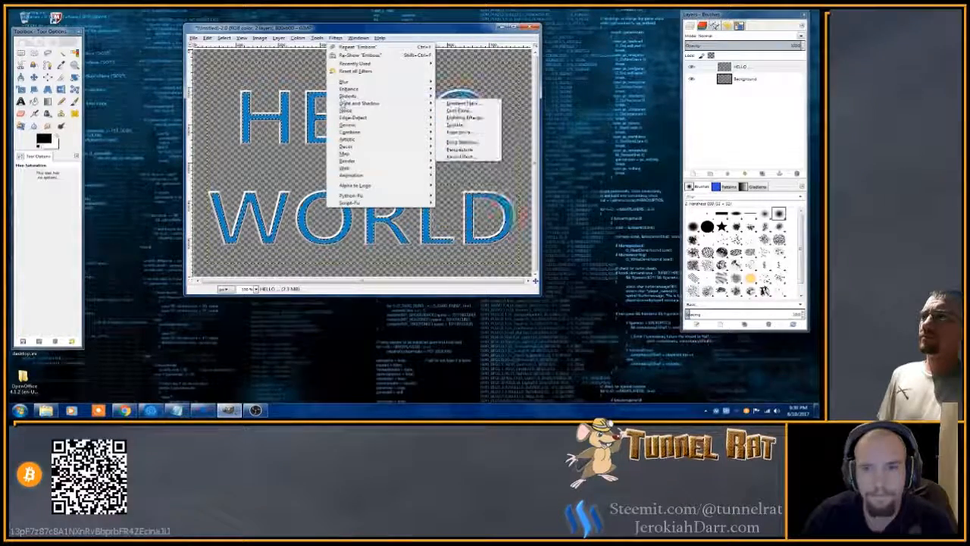
mouse_move(342, 100)
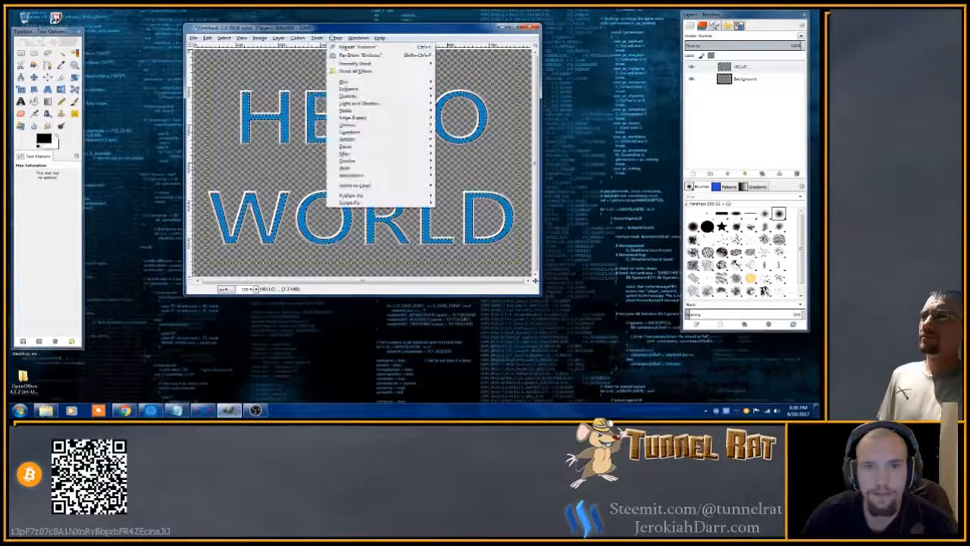
left_click(332, 38)
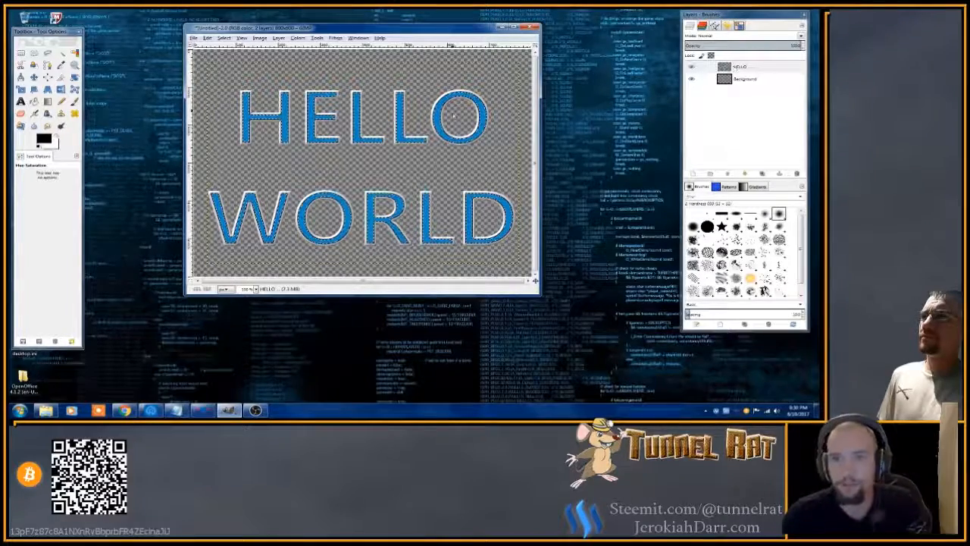
Expand the HELLO WORLD text layer to the image size and add a new transparent layer above it.
right_click(726, 67)
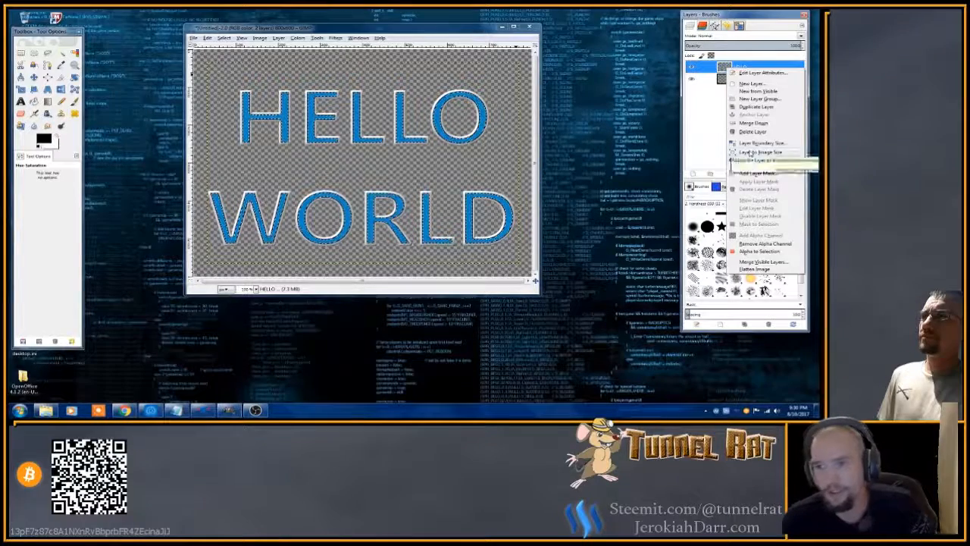
left_click(750, 152)
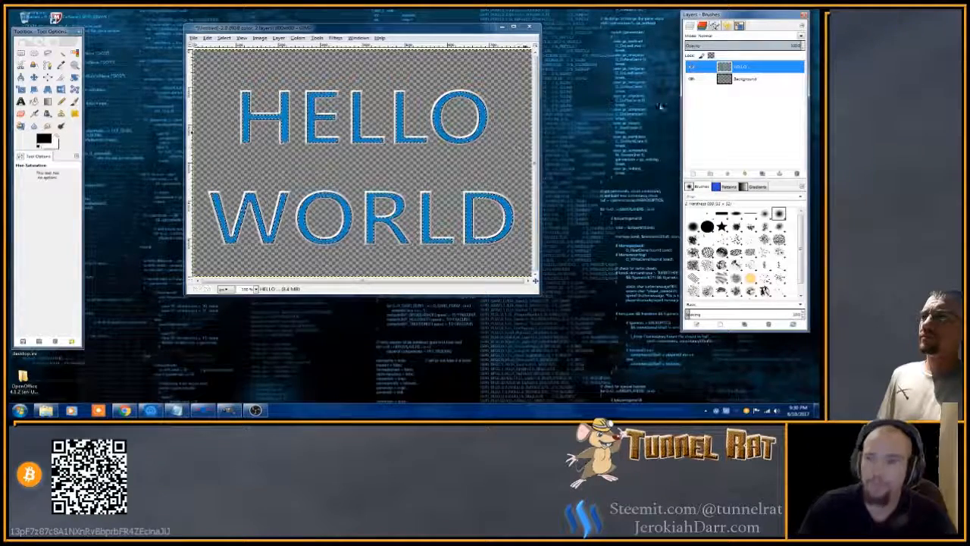
right_click(727, 67)
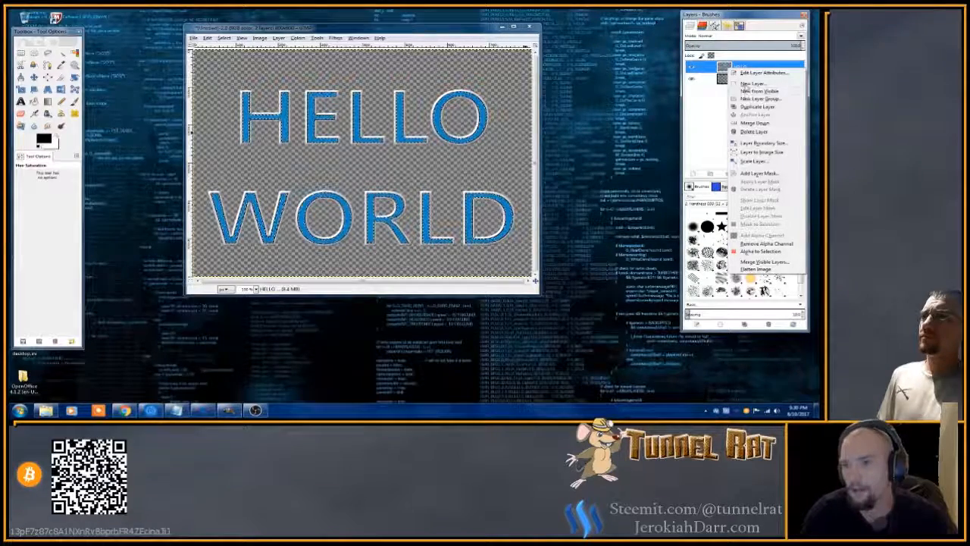
left_click(751, 83)
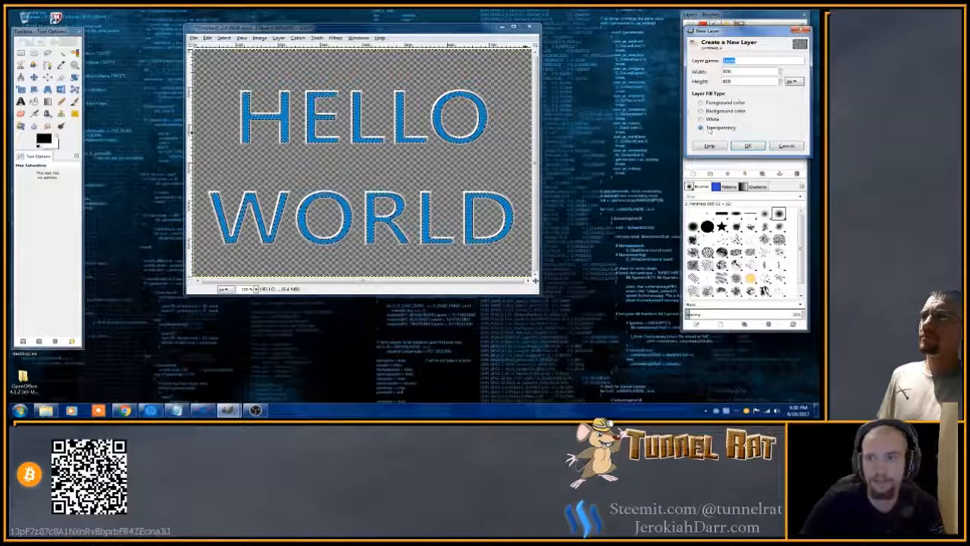
left_click(747, 146)
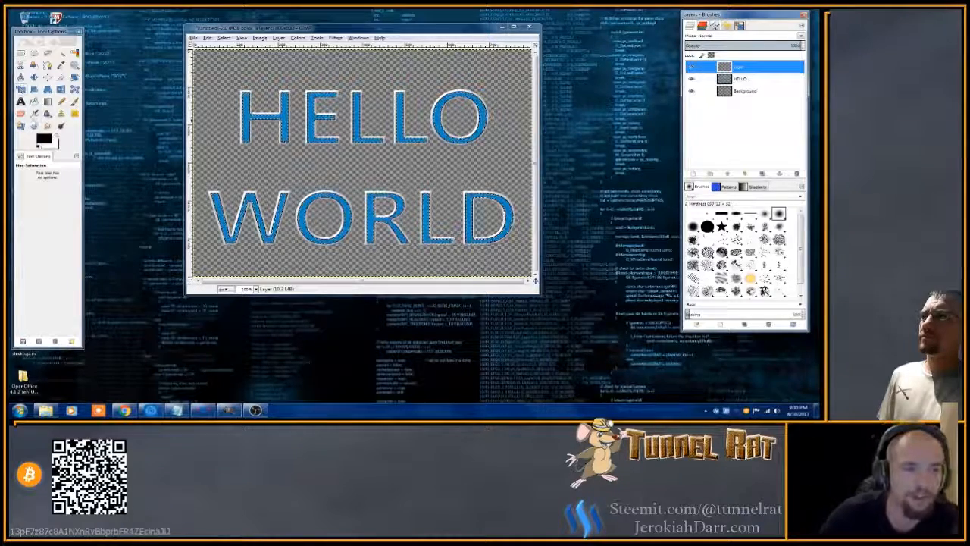
Fill the letter selection with black on the new layer and lower that layer's opacity to about 35.
left_click(34, 101)
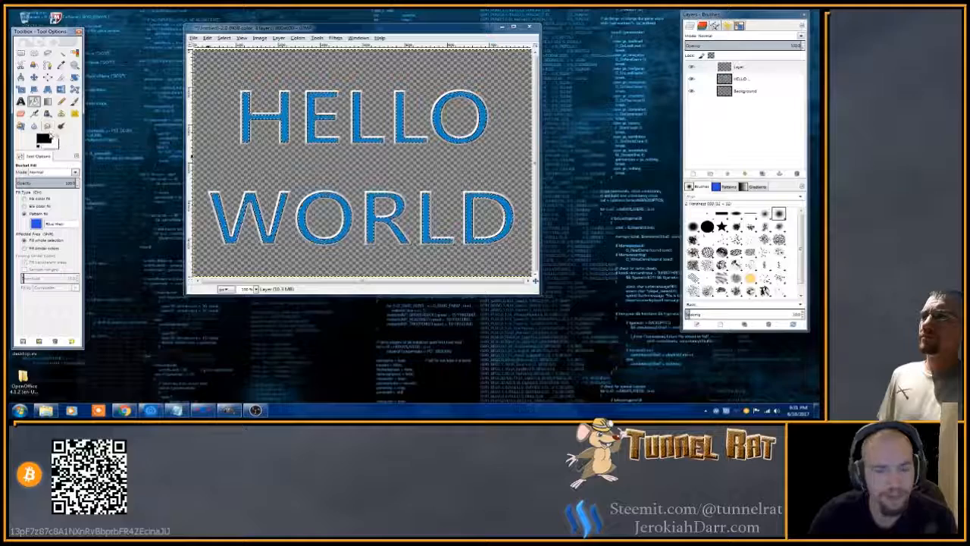
left_click(32, 199)
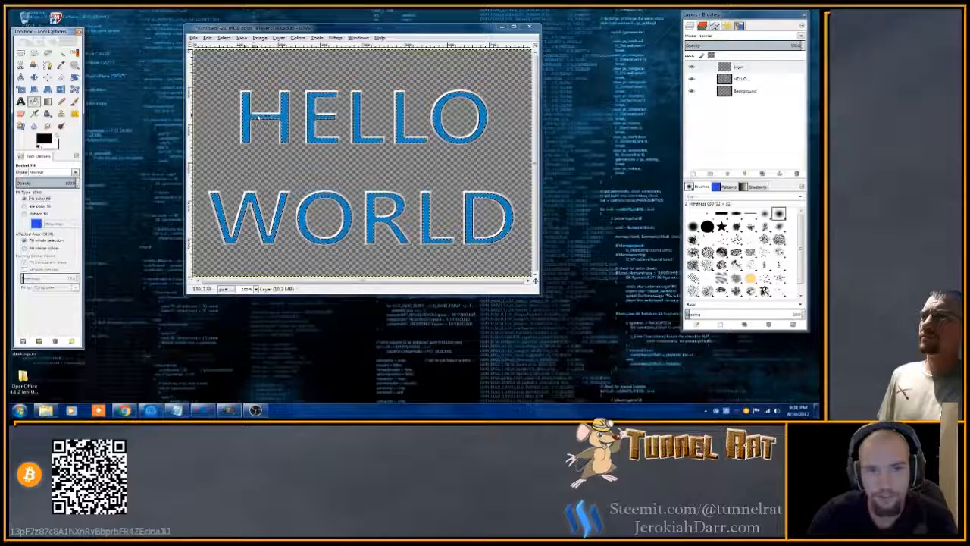
left_click(245, 116)
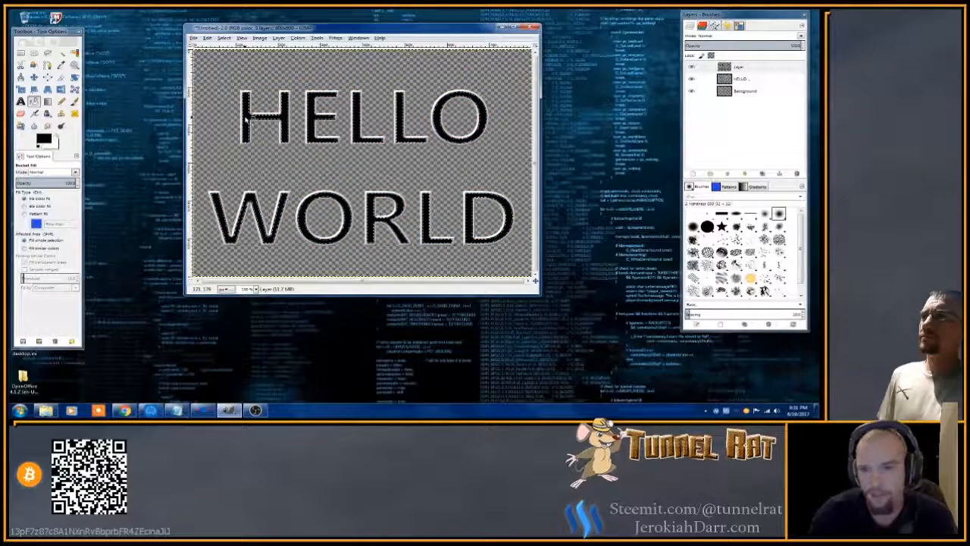
left_click(694, 69)
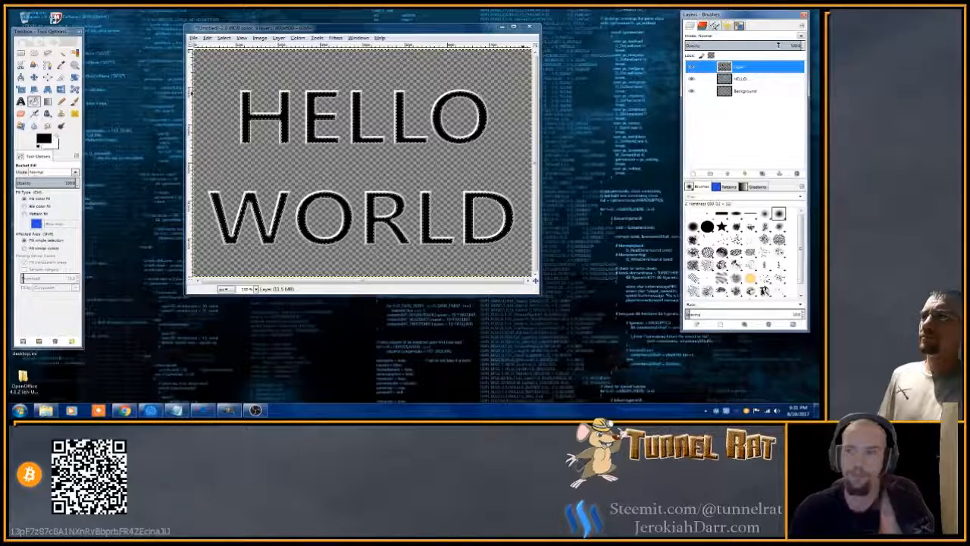
left_click_drag(778, 45, 726, 45)
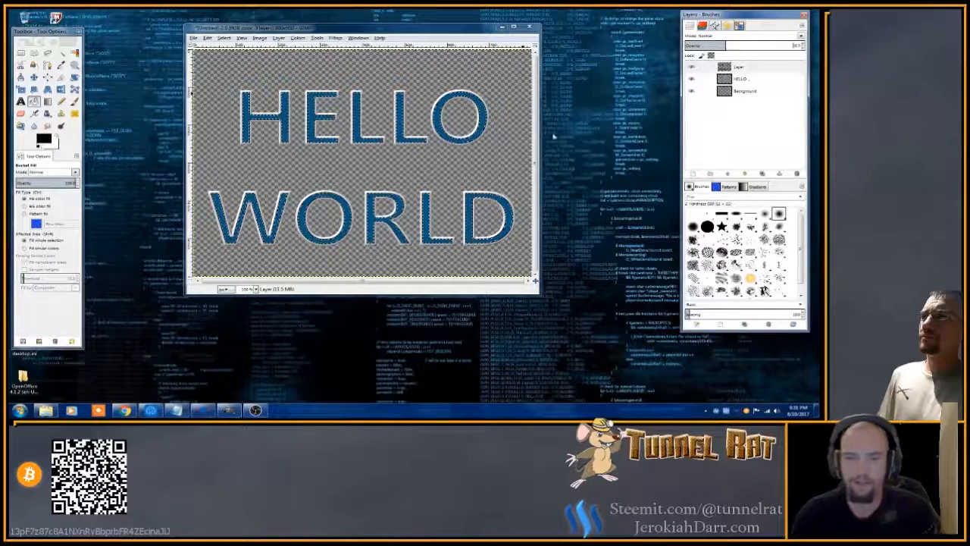
Offset the semi-transparent black layer slightly from the blue letters and fit the layer to the image size.
left_click(33, 77)
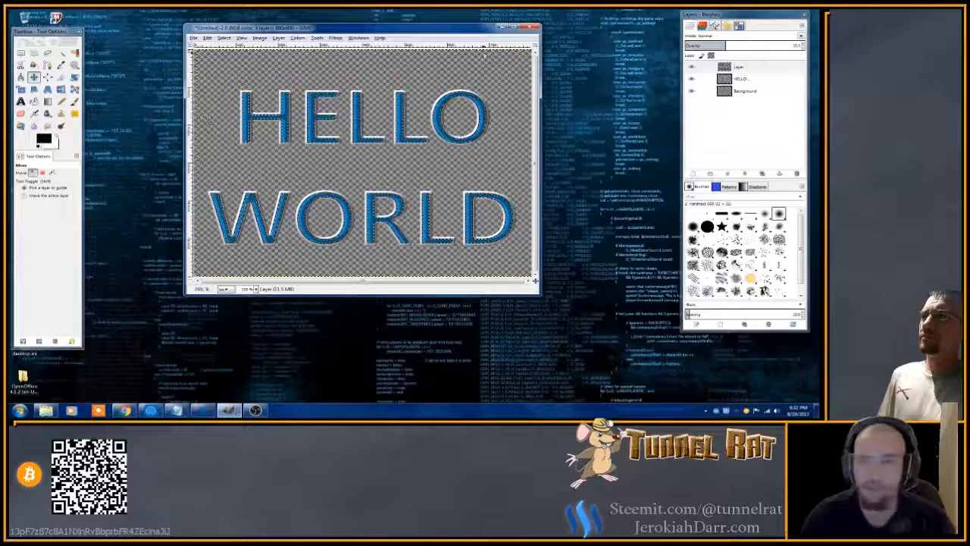
right_click(726, 66)
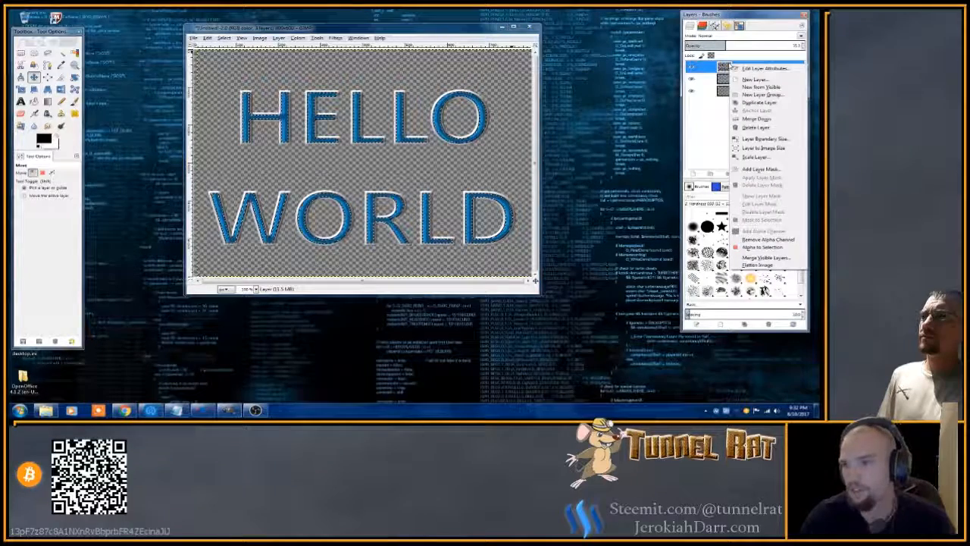
left_click(742, 147)
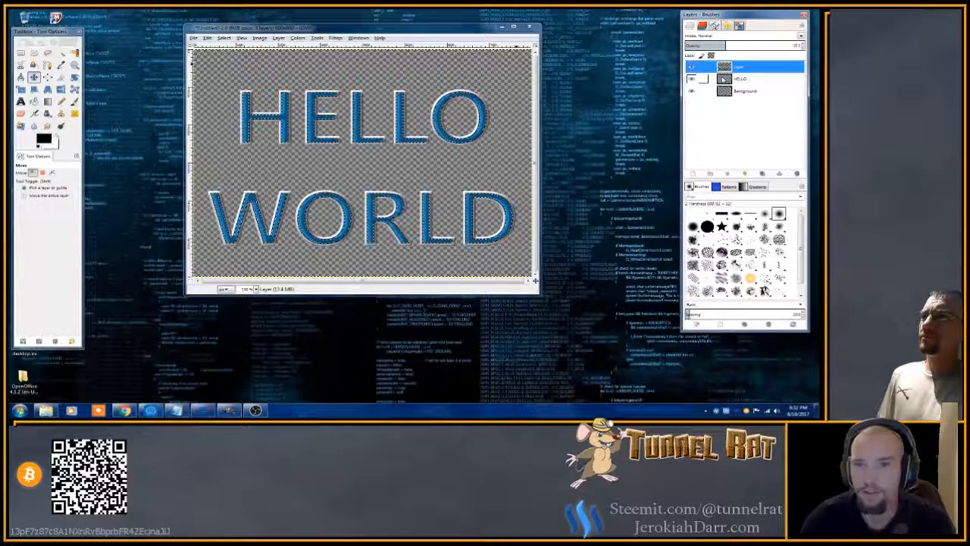
Clear the selection and merge the black shading layer down into the HELLO WORLD text layer.
left_click(223, 38)
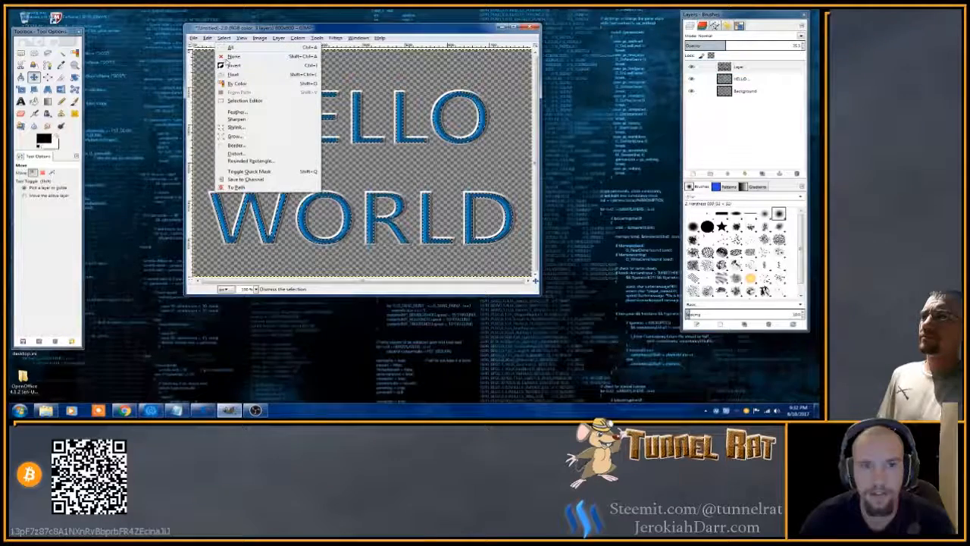
left_click(233, 56)
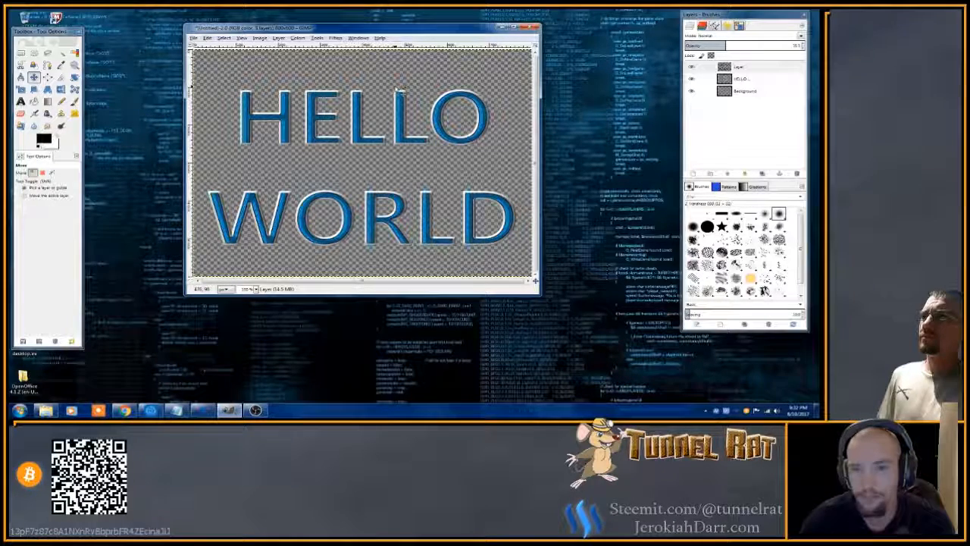
right_click(726, 67)
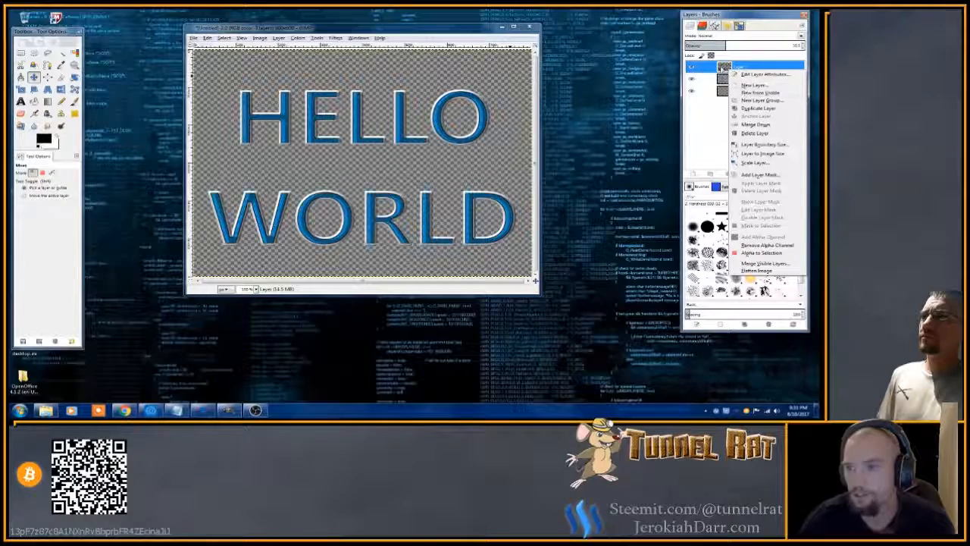
left_click(753, 124)
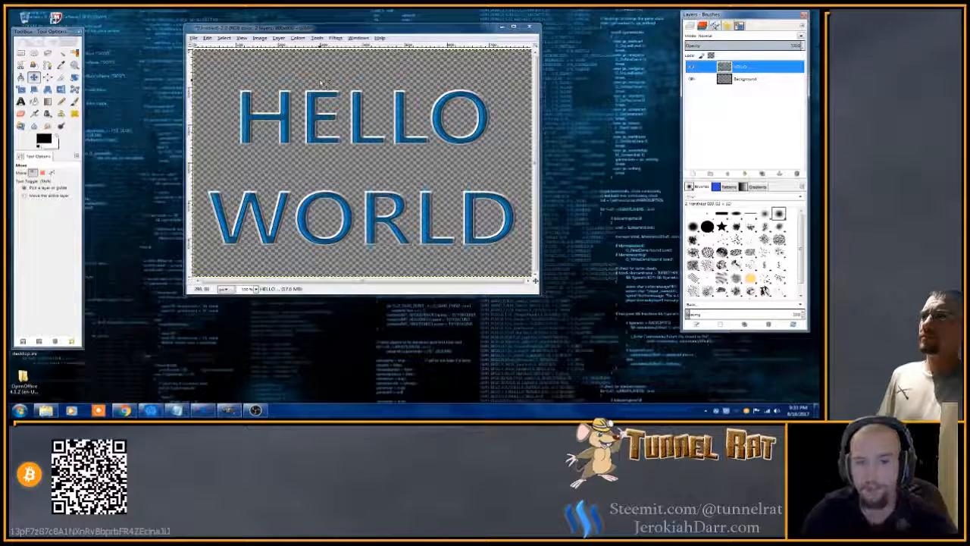
Save the image as HelloWorldText.xcf in the GIMP-Tutorials folder.
left_click(194, 38)
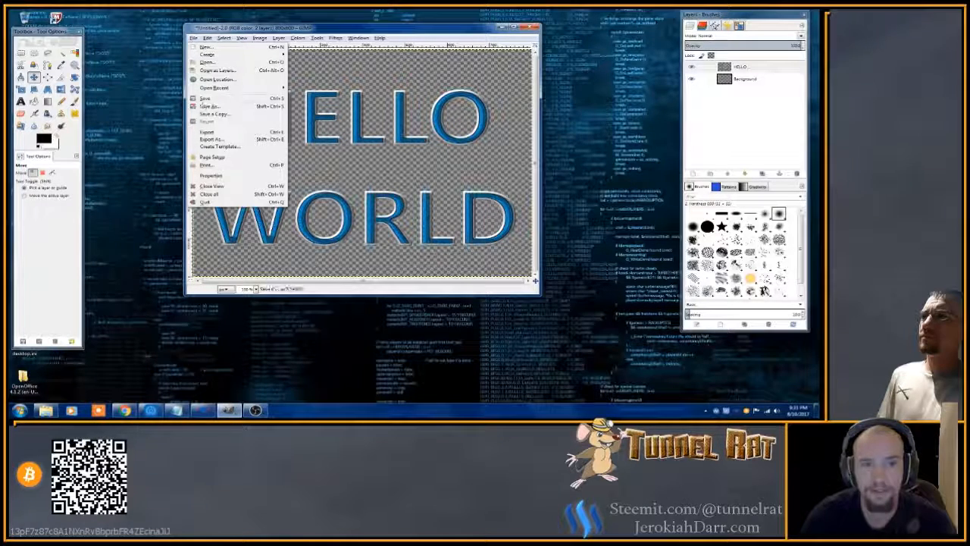
left_click(209, 106)
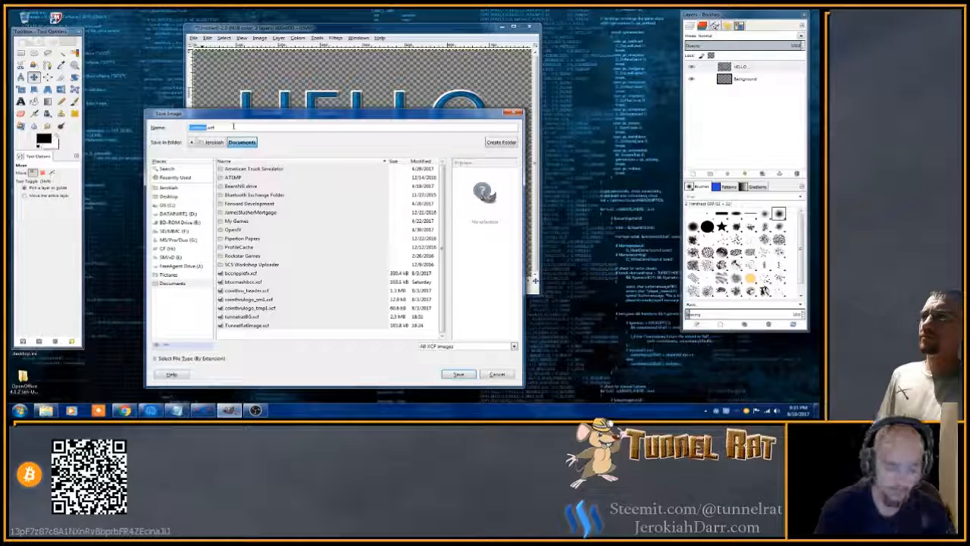
type("Hell")
type("elloW")
type("orldText")
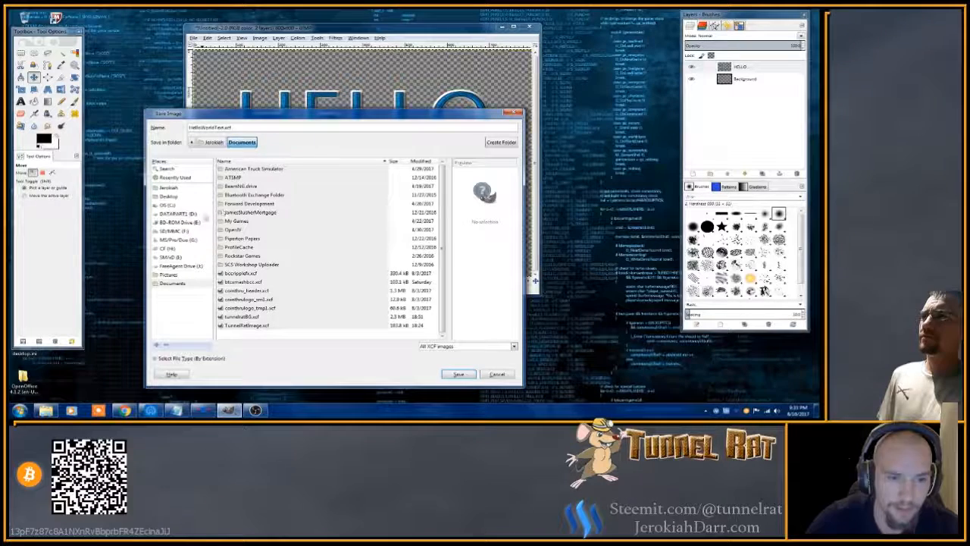
left_click(205, 214)
double_click(236, 194)
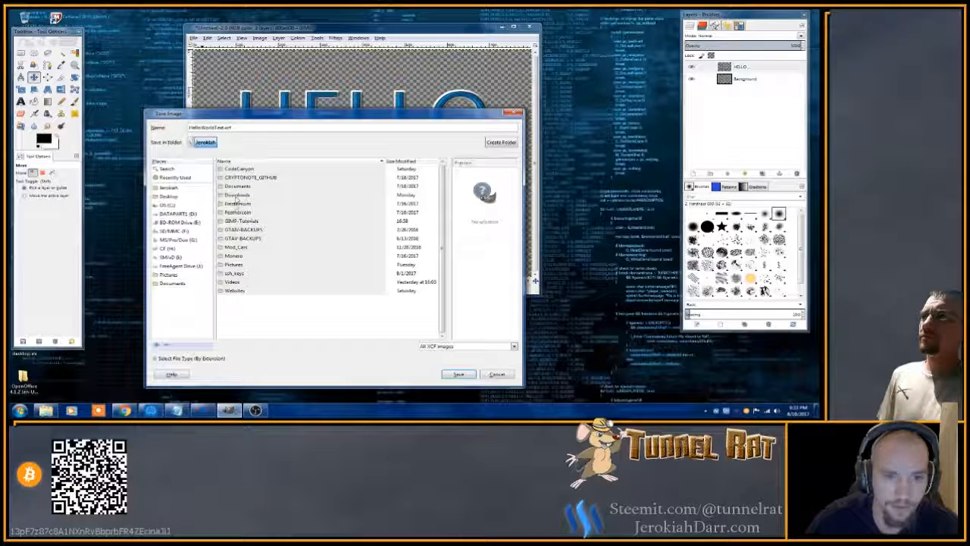
double_click(236, 225)
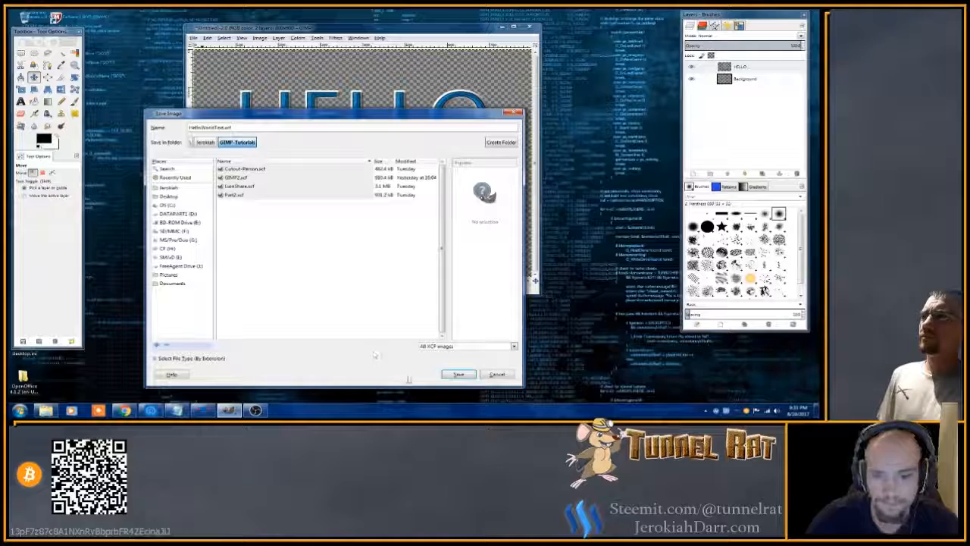
left_click(459, 374)
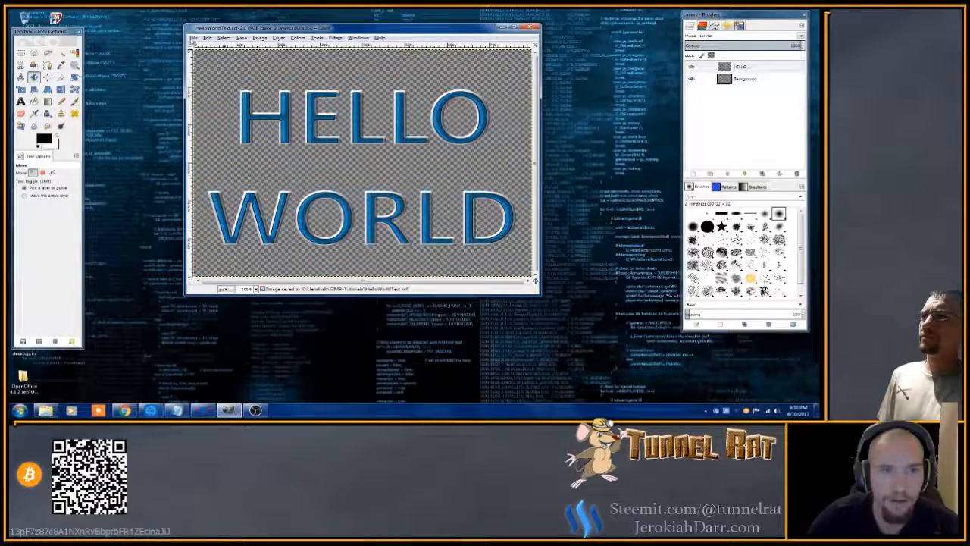
Export the image as HelloWorldText.png to the GIMP-Tutorials folder with the default PNG options.
left_click(193, 38)
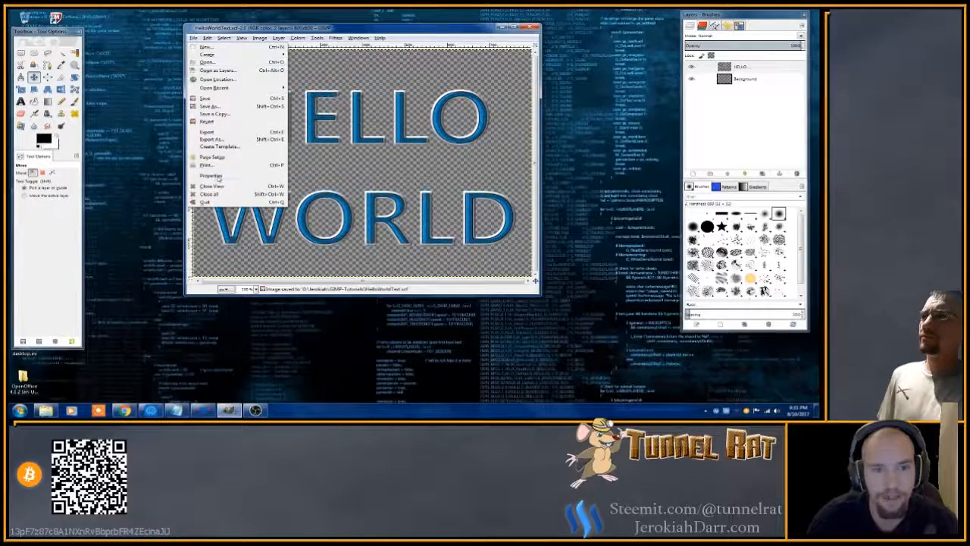
left_click(212, 140)
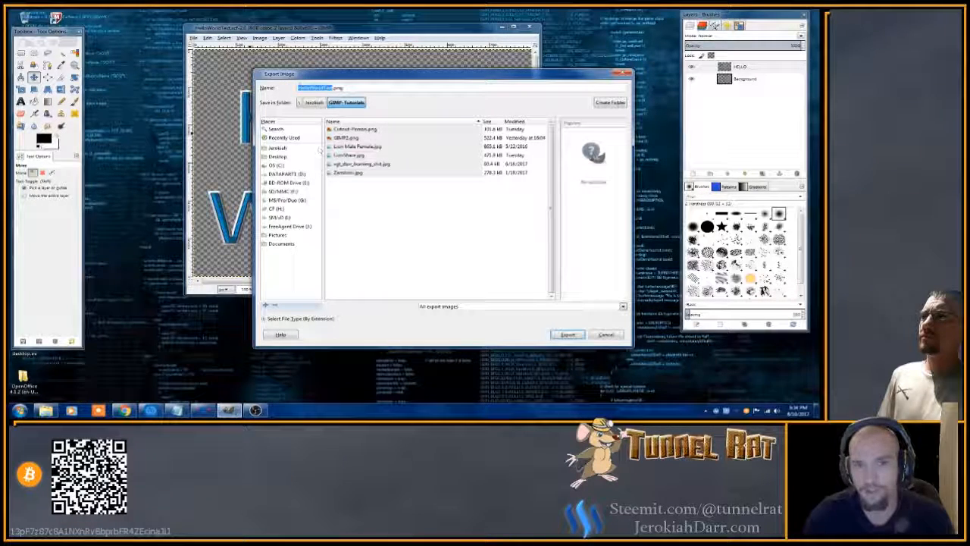
left_click(568, 334)
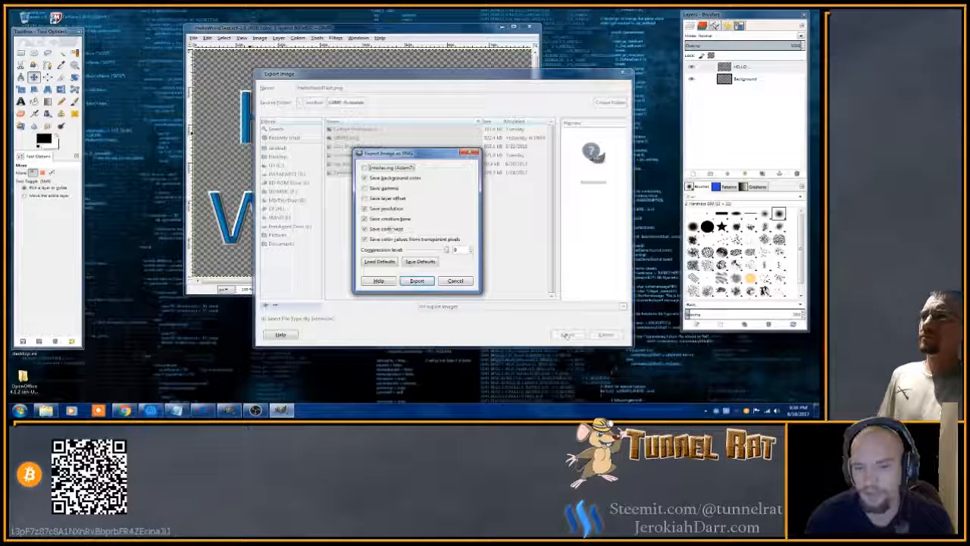
left_click(417, 278)
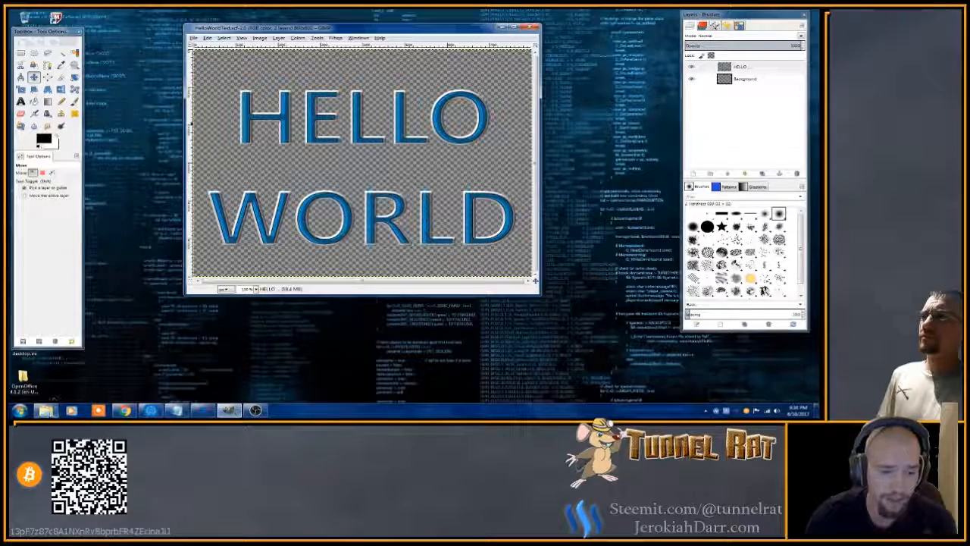
Switch to Windows Explorer, view the exported HelloWorldText.png from the GIMP-Tutorials folder on drive D, and close the viewer and folder.
left_click(46, 410)
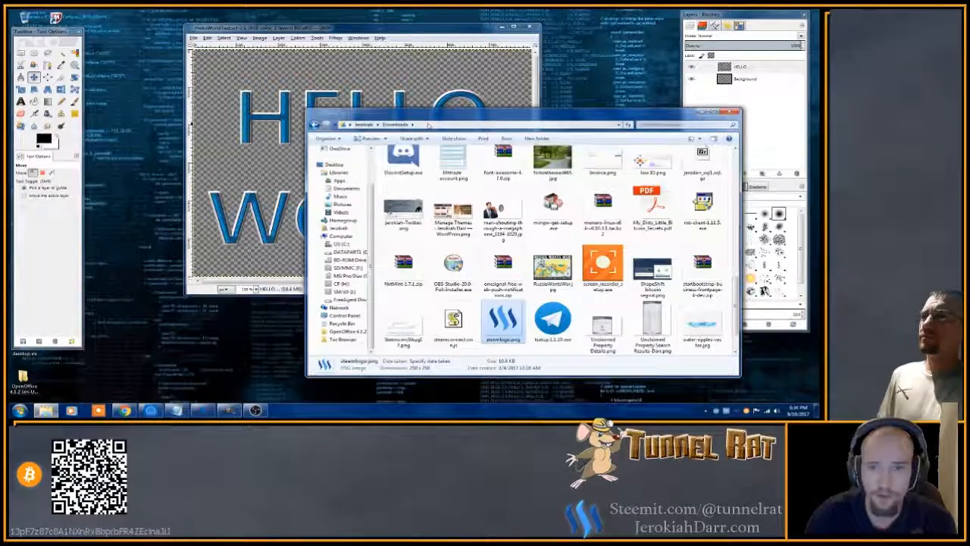
left_click(347, 252)
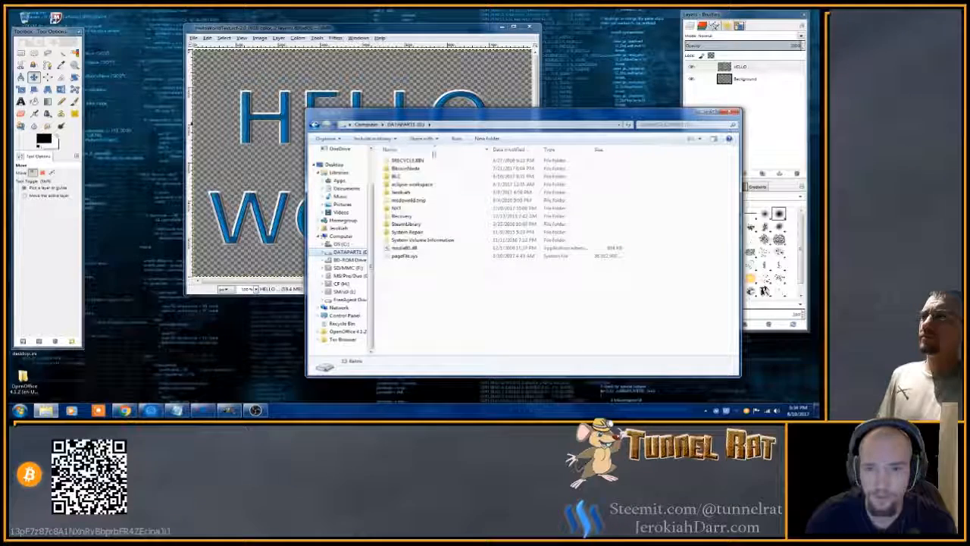
double_click(398, 192)
double_click(405, 217)
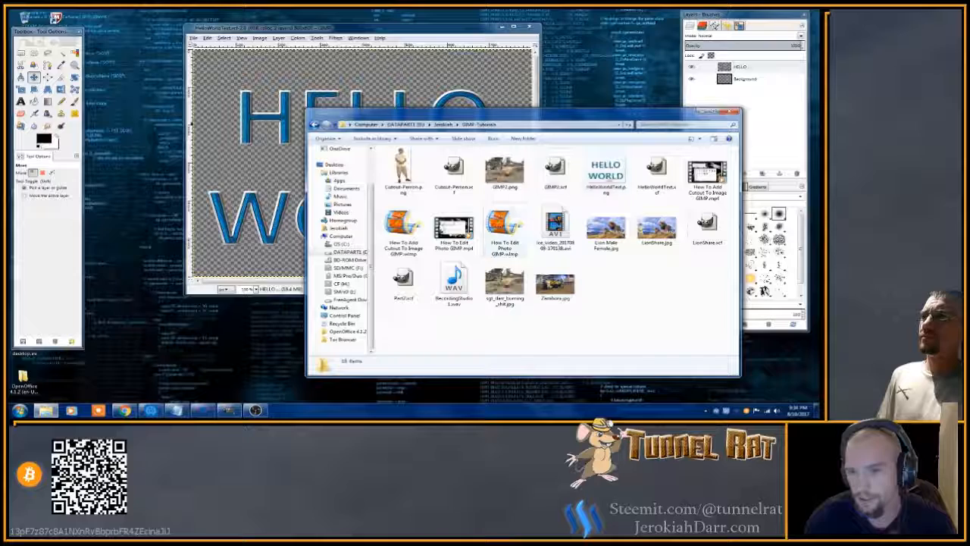
double_click(606, 174)
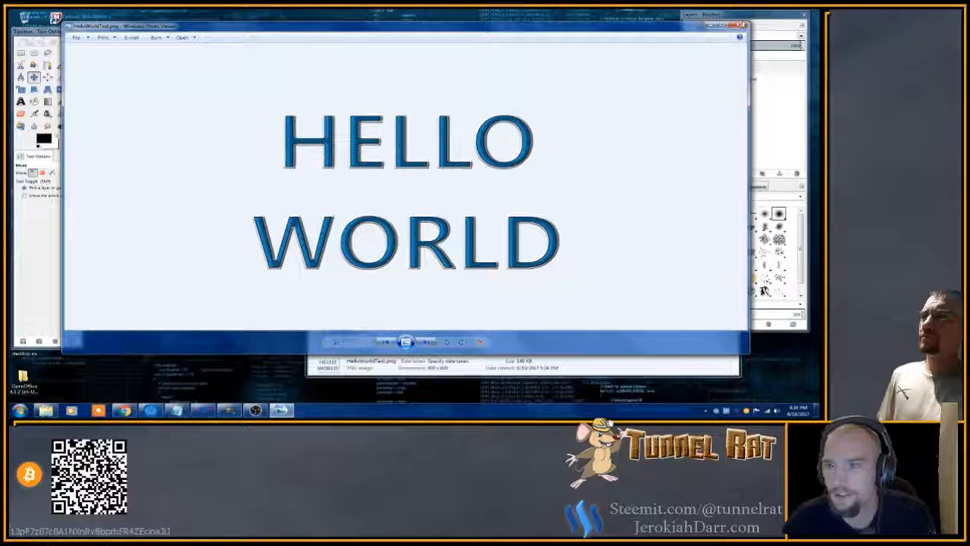
left_click(743, 26)
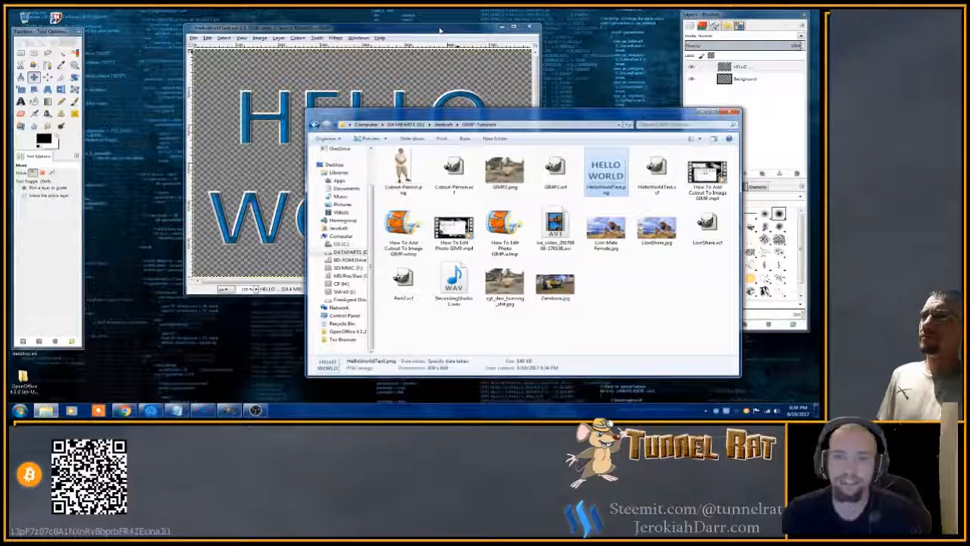
key("alt+F4")
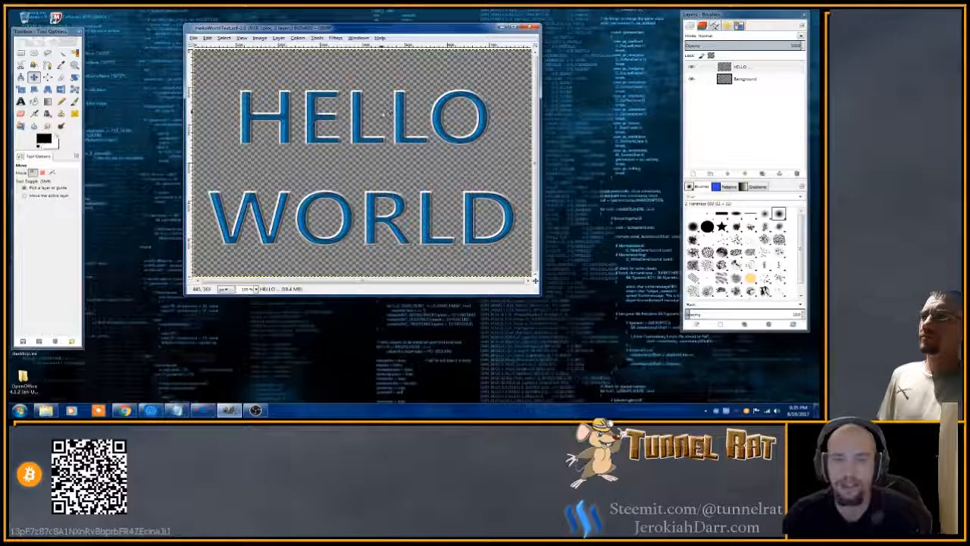
Set the foreground to dark blue-grey (474f60) and bucket-fill the Background layer with it.
left_click_drag(705, 78, 708, 94)
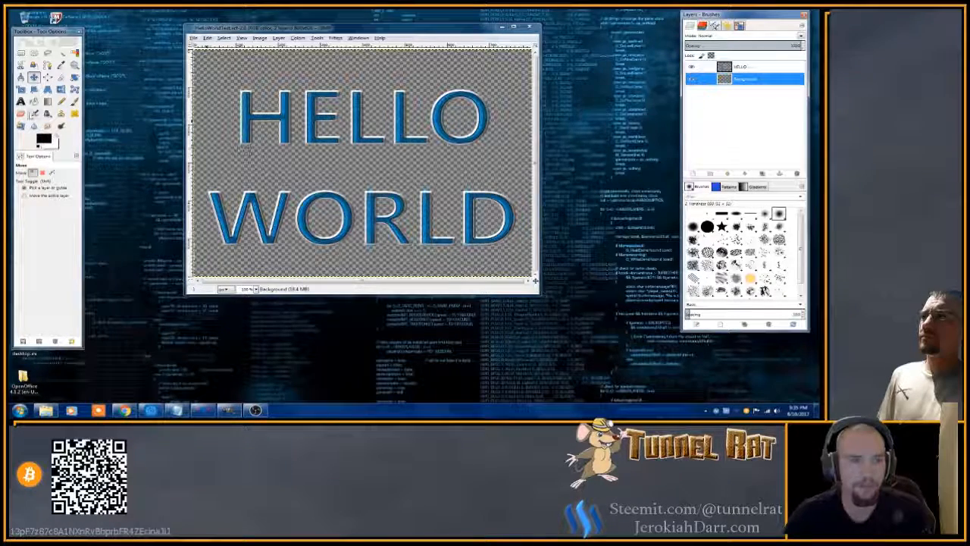
left_click(53, 135)
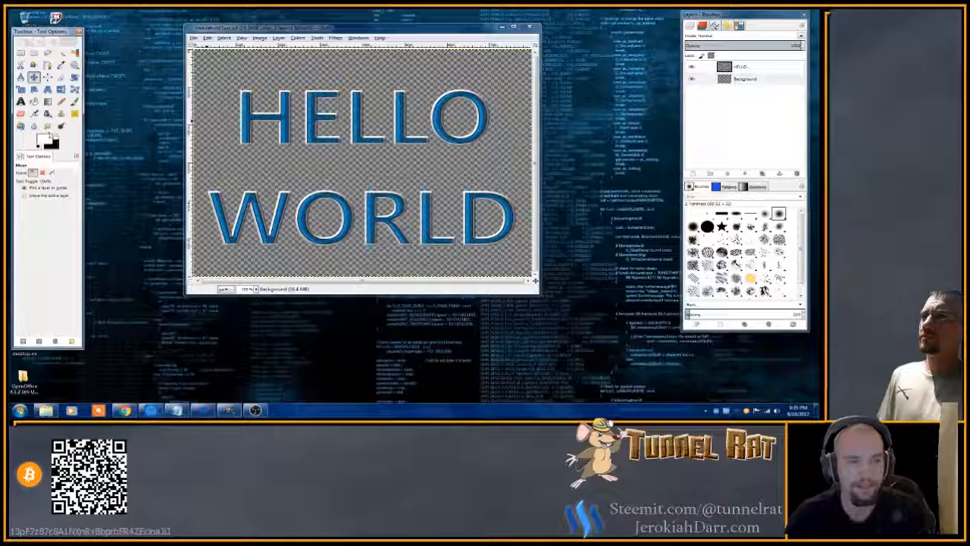
left_click(46, 139)
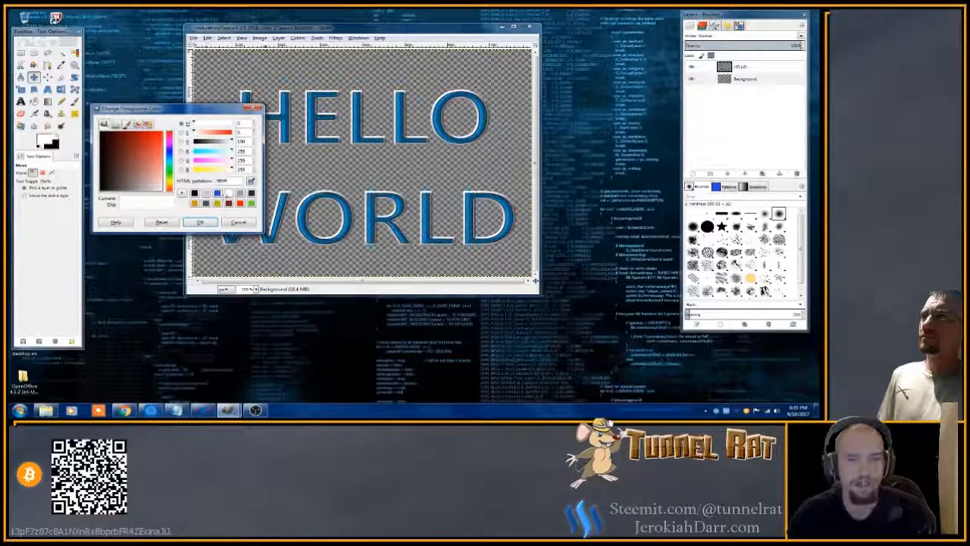
left_click(206, 204)
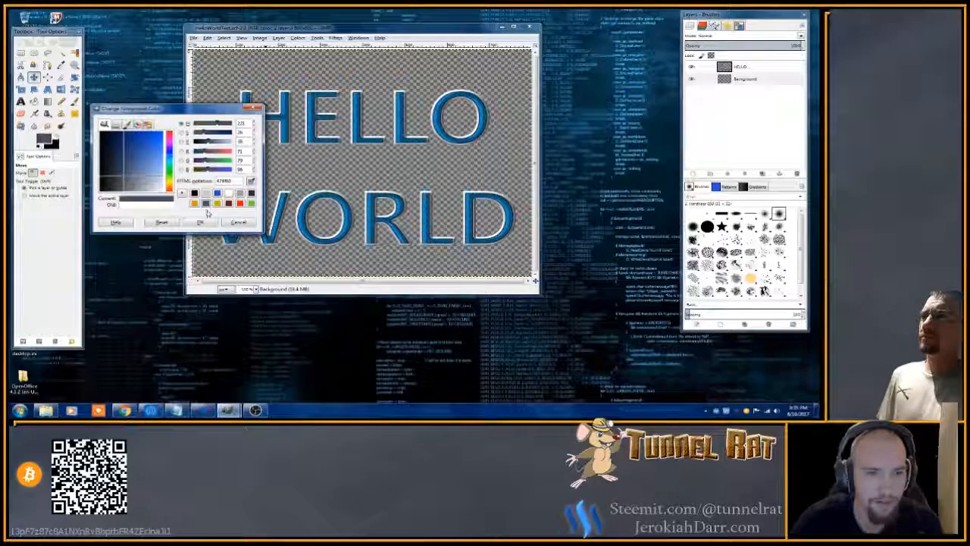
left_click(213, 222)
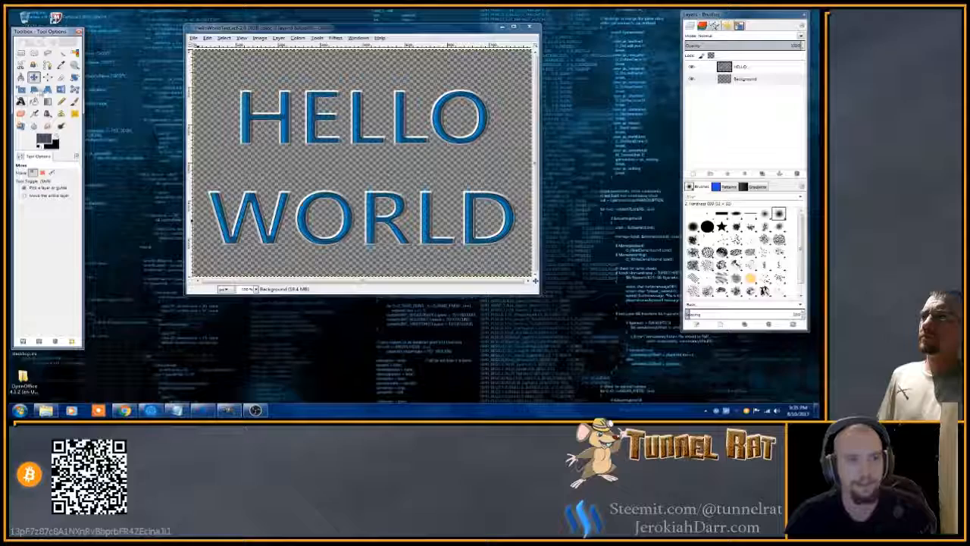
left_click(33, 101)
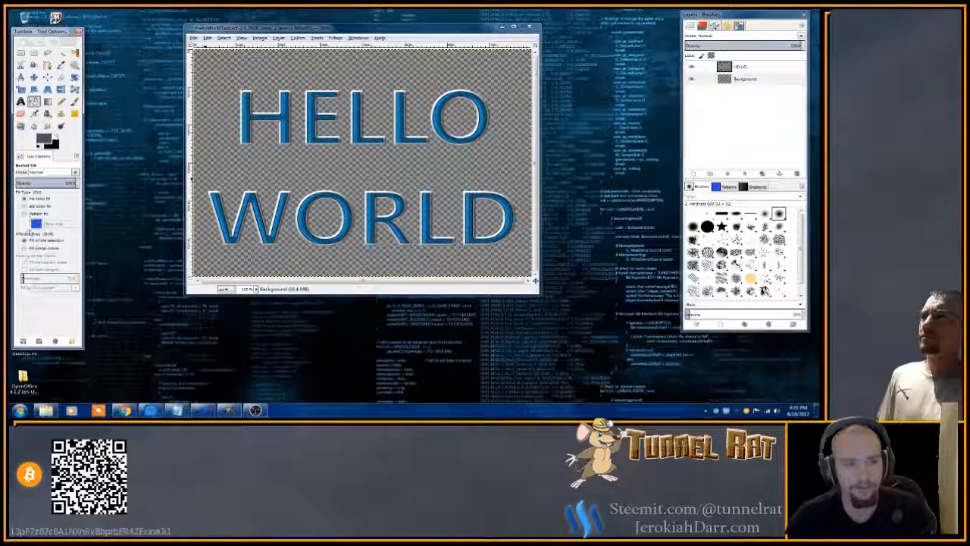
left_click(353, 172)
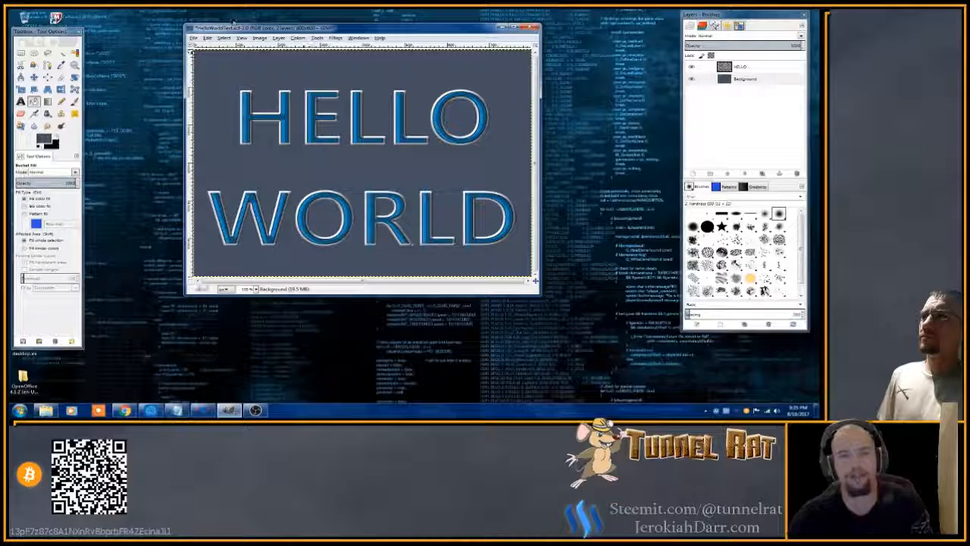
Save a copy of the image under the new name HelloWorldText1.xcf in the GIMP-Tutorials folder.
left_click(194, 38)
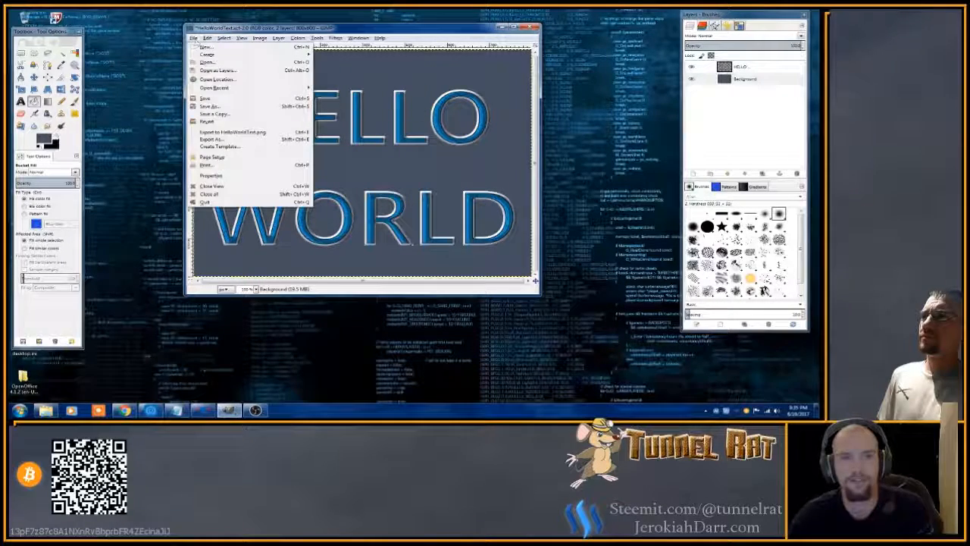
left_click(209, 106)
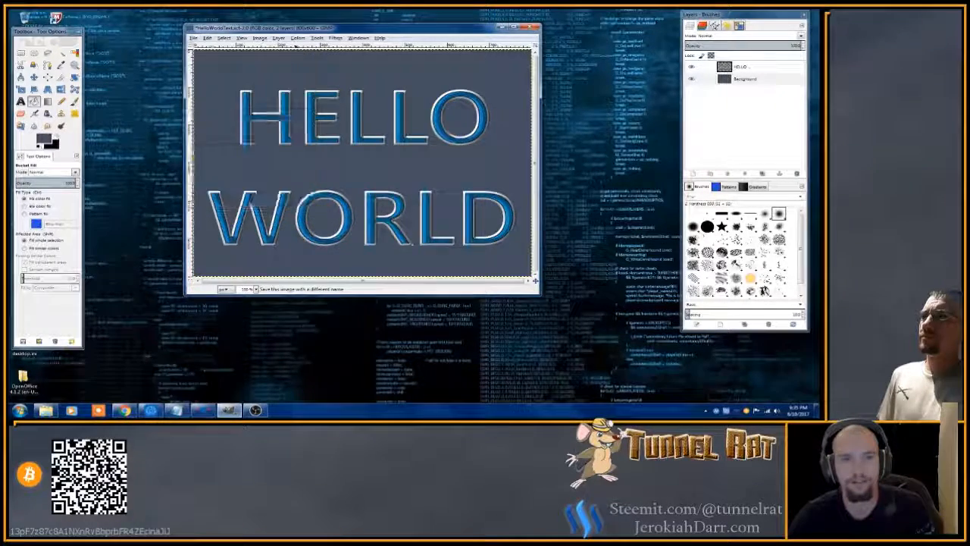
left_click(223, 127)
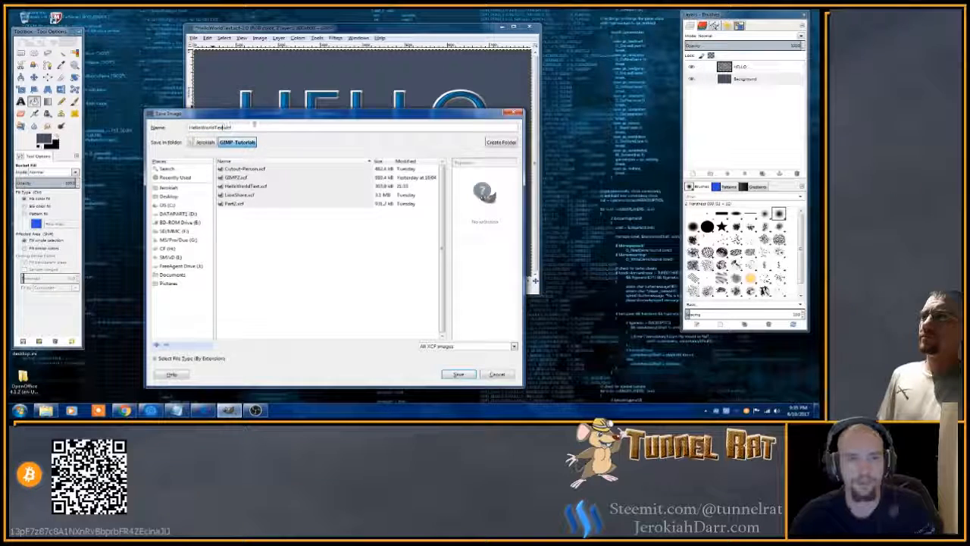
type("1")
key("Return")
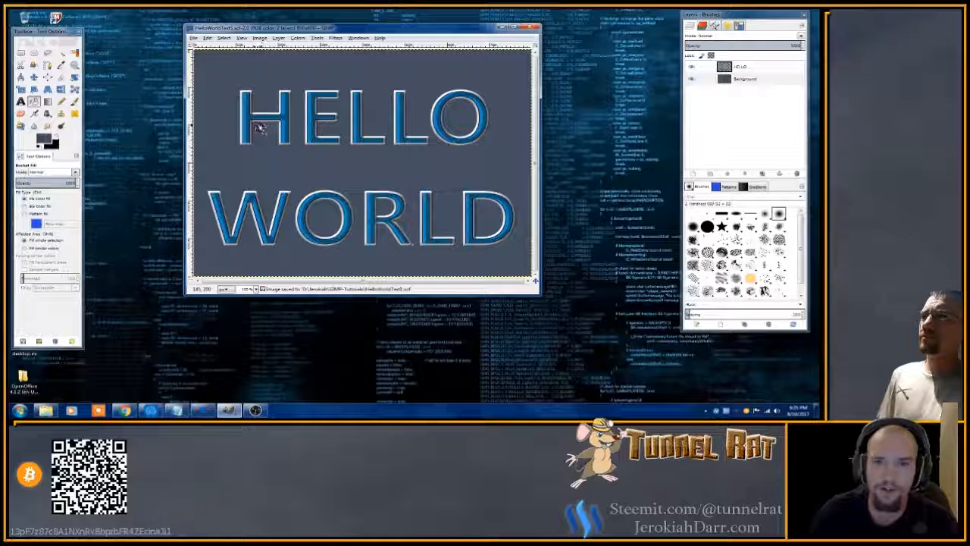
Try rendering a Line Nova with default settings on the Background layer, and undo it.
left_click(746, 78)
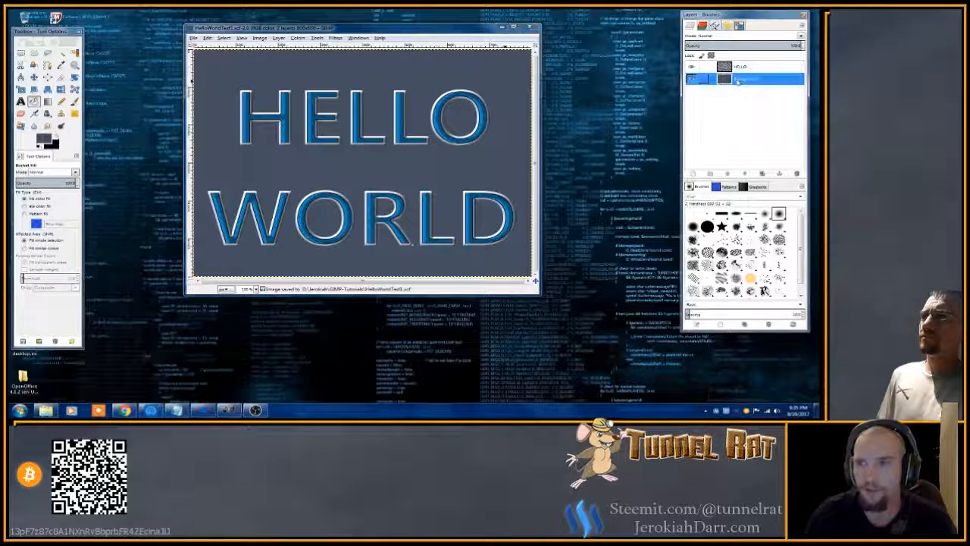
left_click(338, 39)
mouse_move(363, 171)
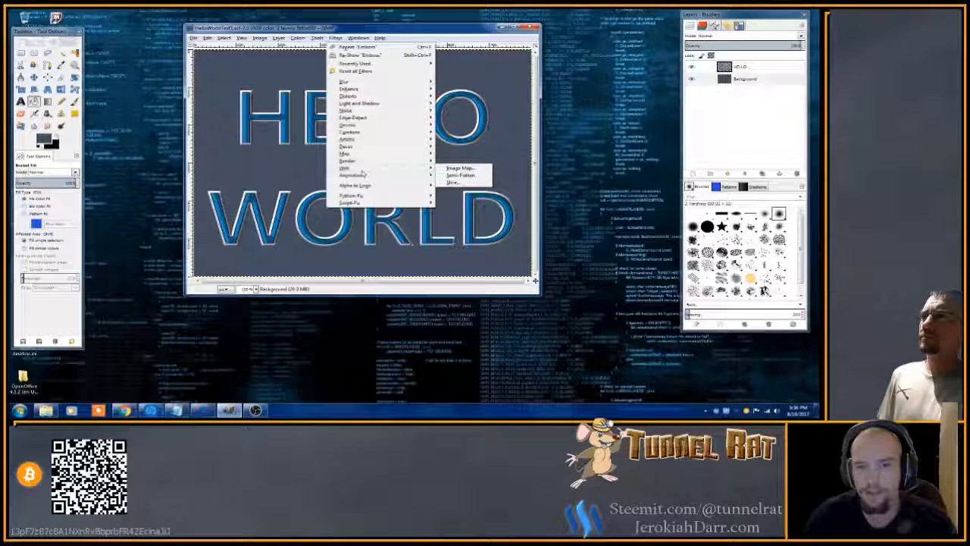
mouse_move(453, 176)
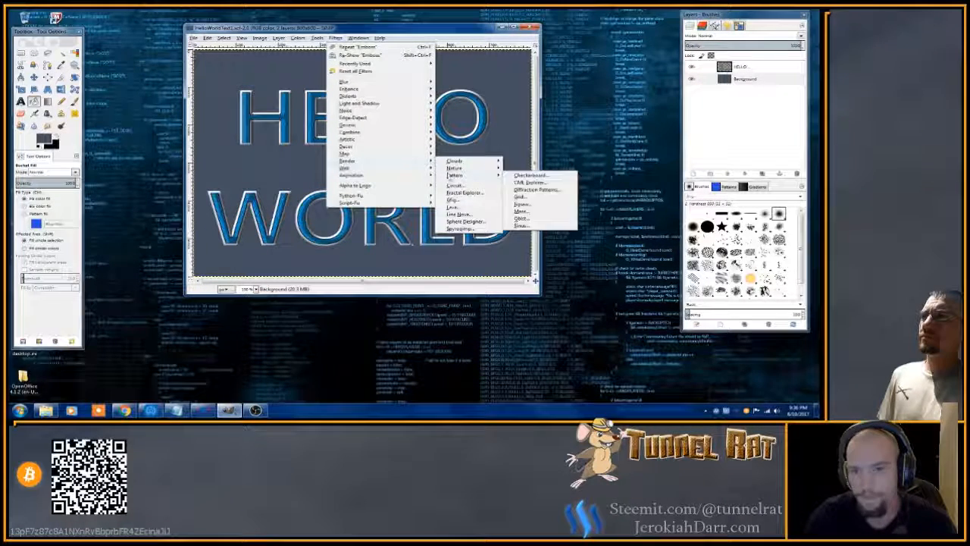
left_click(458, 215)
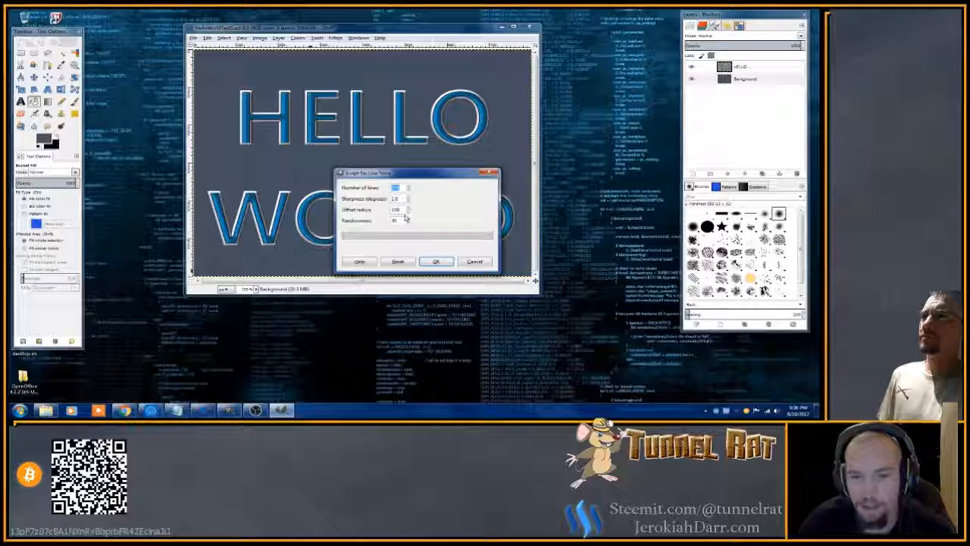
left_click(435, 261)
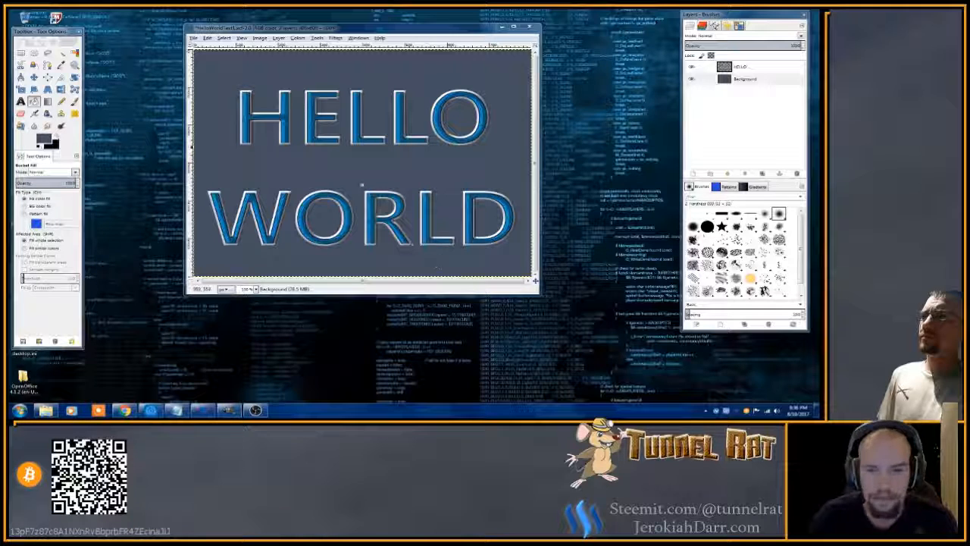
left_click(207, 37)
left_click(220, 47)
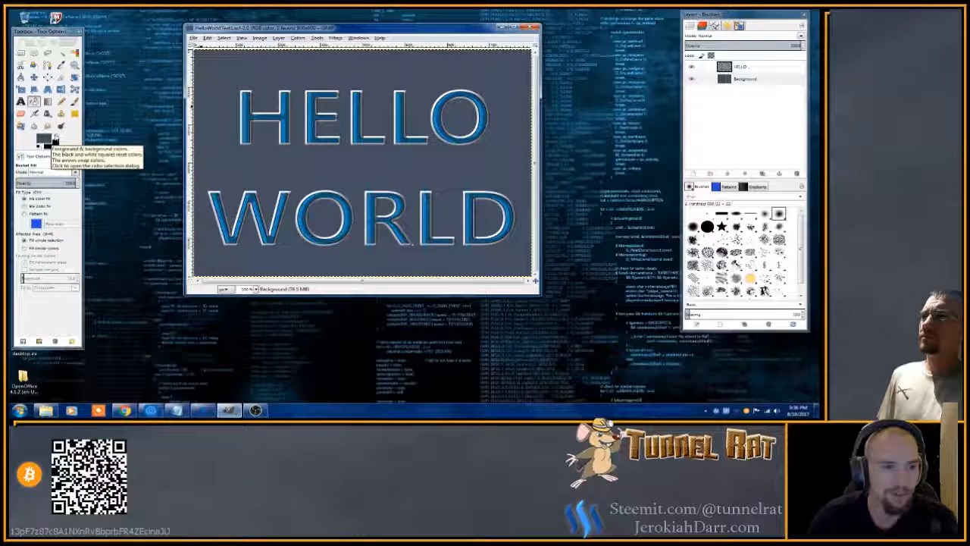
Set the foreground color to white and repeat the Line Nova filter on the Background layer with its last settings.
left_click(56, 137)
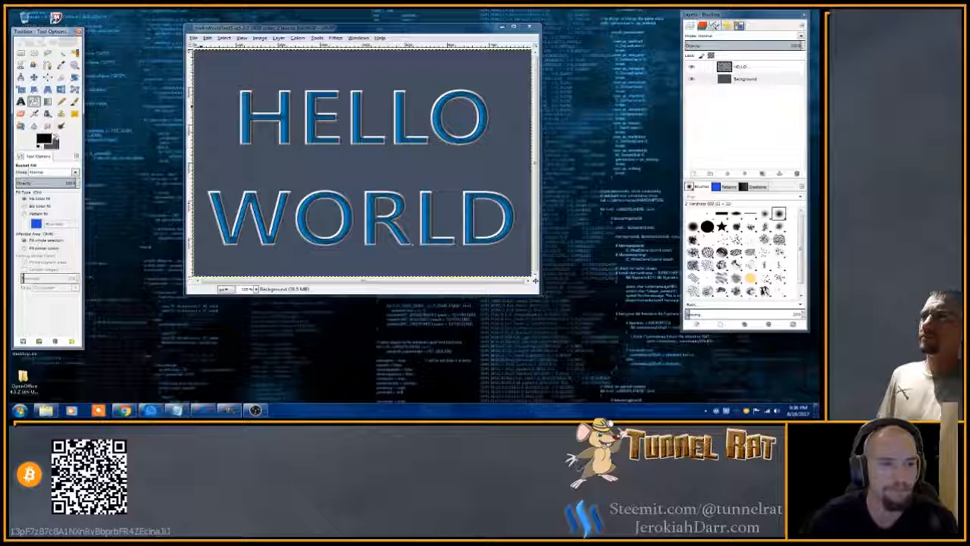
left_click(50, 140)
left_click(240, 194)
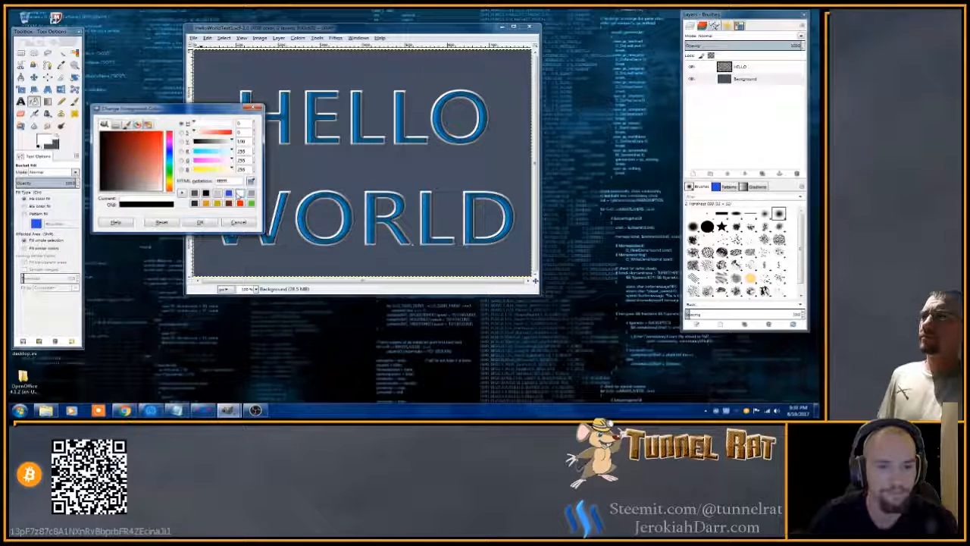
left_click(203, 222)
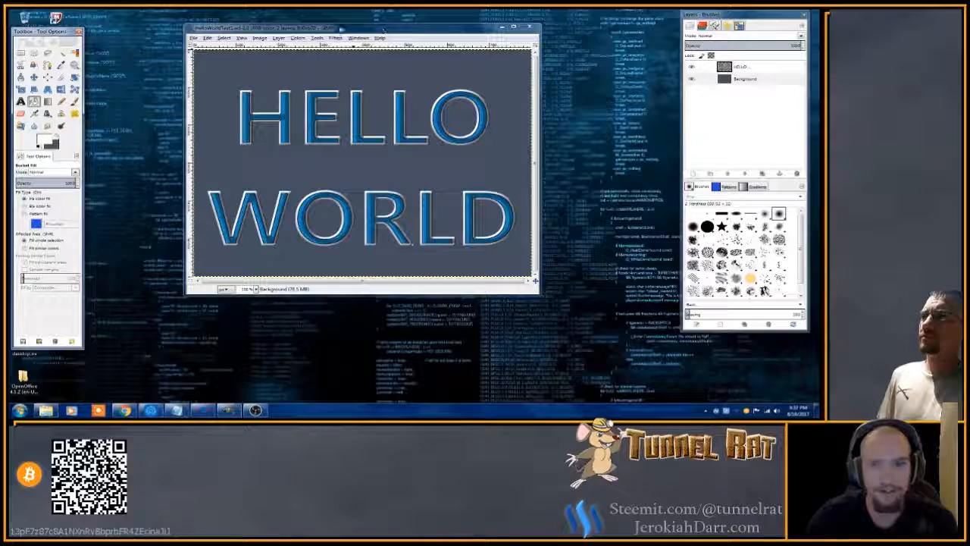
left_click(334, 38)
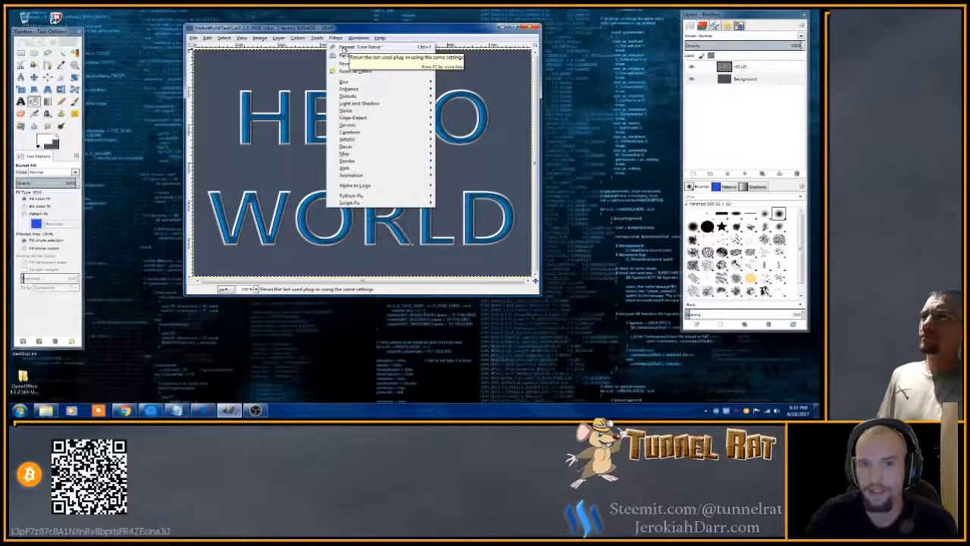
left_click(345, 48)
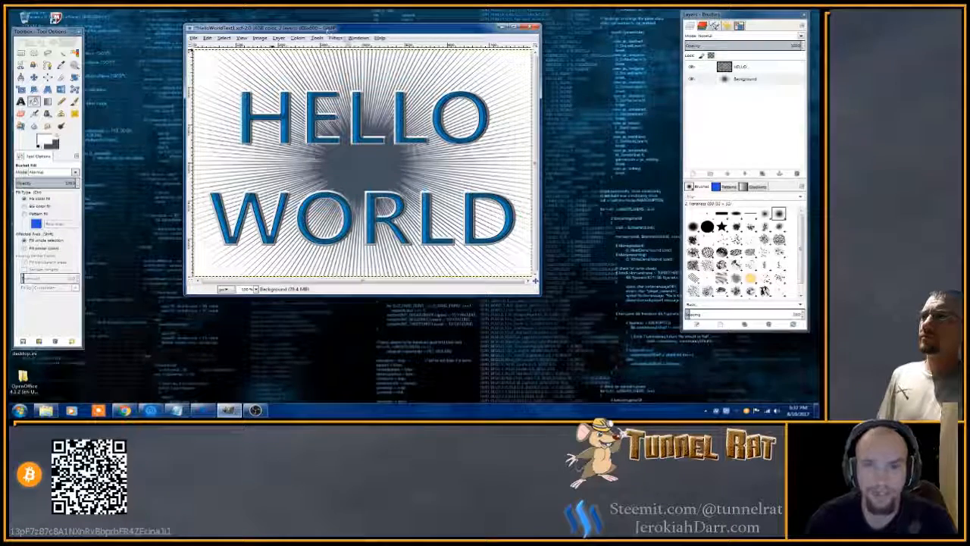
Apply a Gaussian Blur to the Background layer with horizontal and vertical radii of 25 px.
left_click(335, 37)
mouse_move(345, 81)
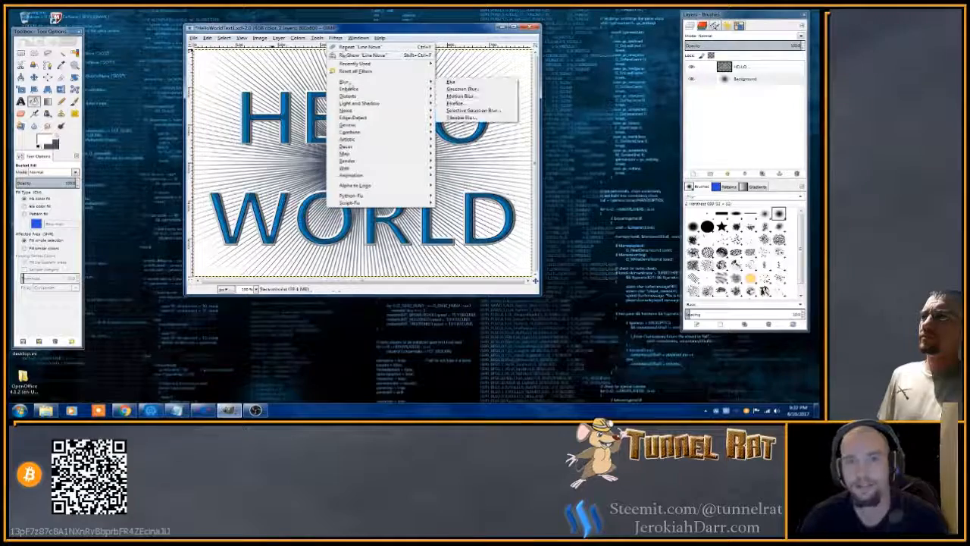
left_click(461, 89)
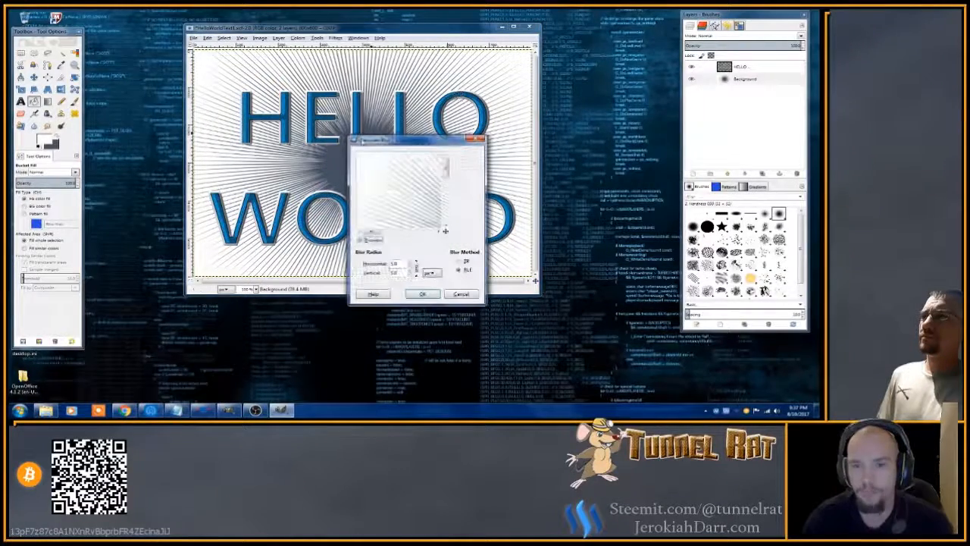
left_click_drag(373, 232, 401, 232)
left_click_drag(445, 165, 446, 179)
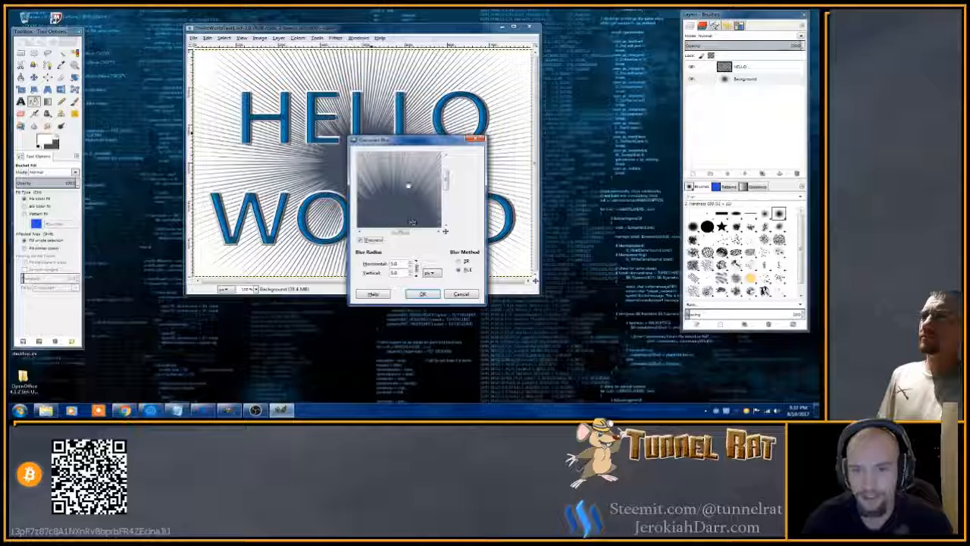
left_click_drag(394, 263, 383, 265)
type("20")
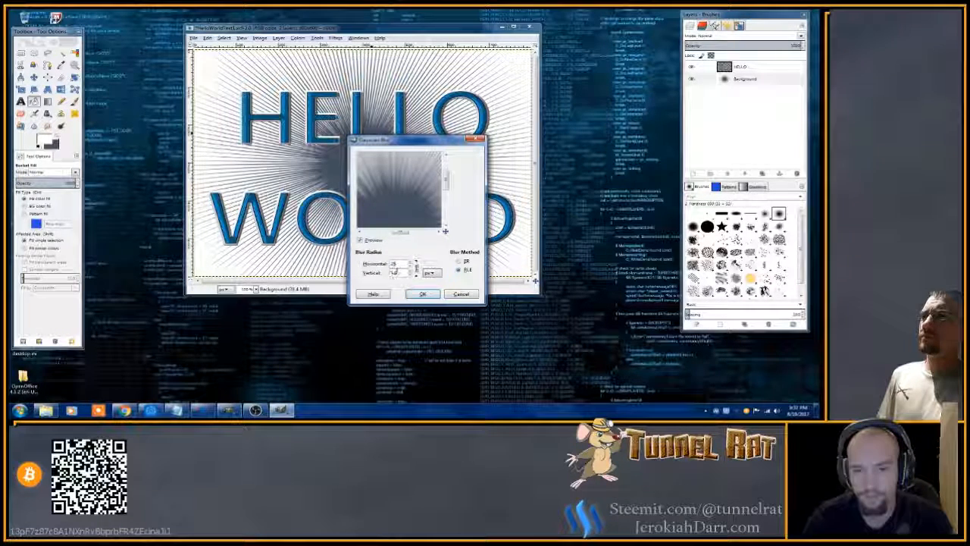
left_click(394, 272)
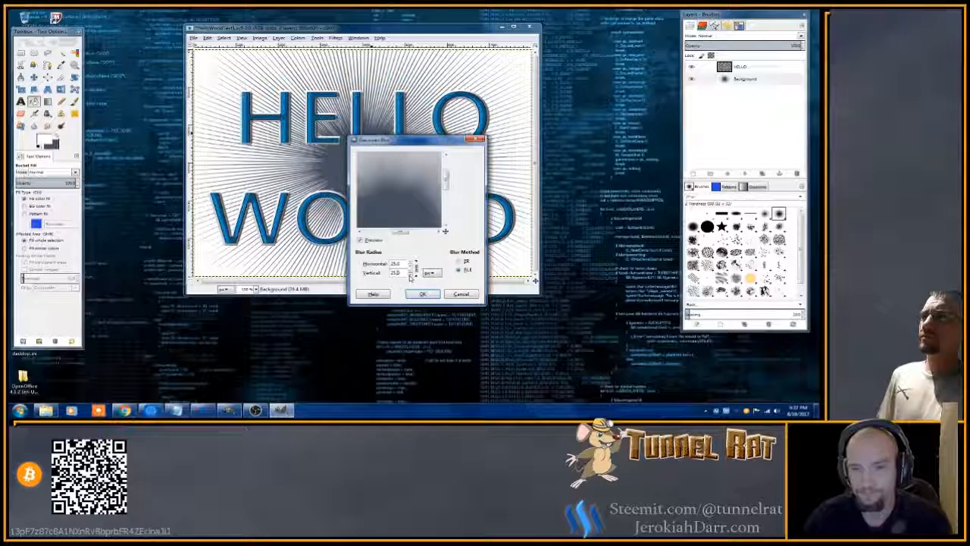
left_click(426, 295)
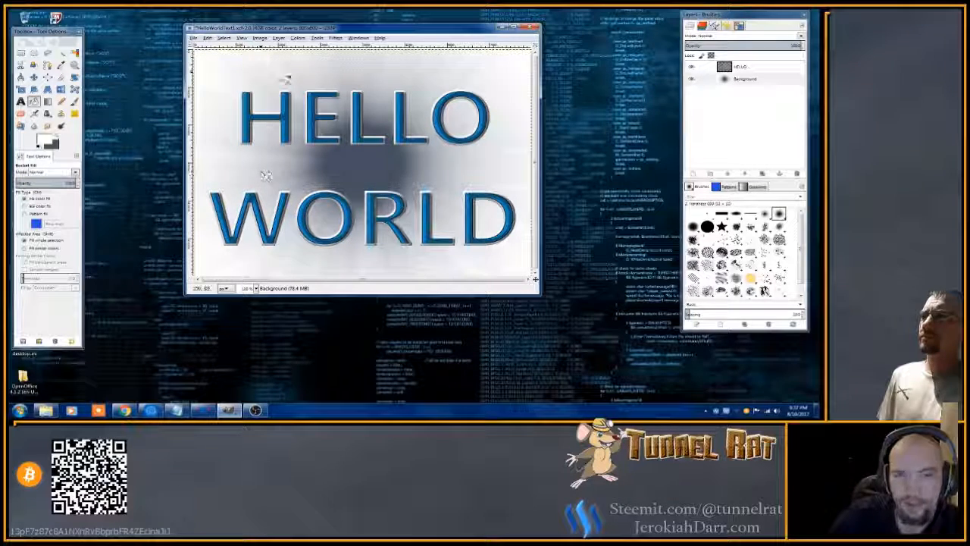
Apply the Pixelize filter to the Background layer with the default pixel width and height of 10.
left_click(335, 38)
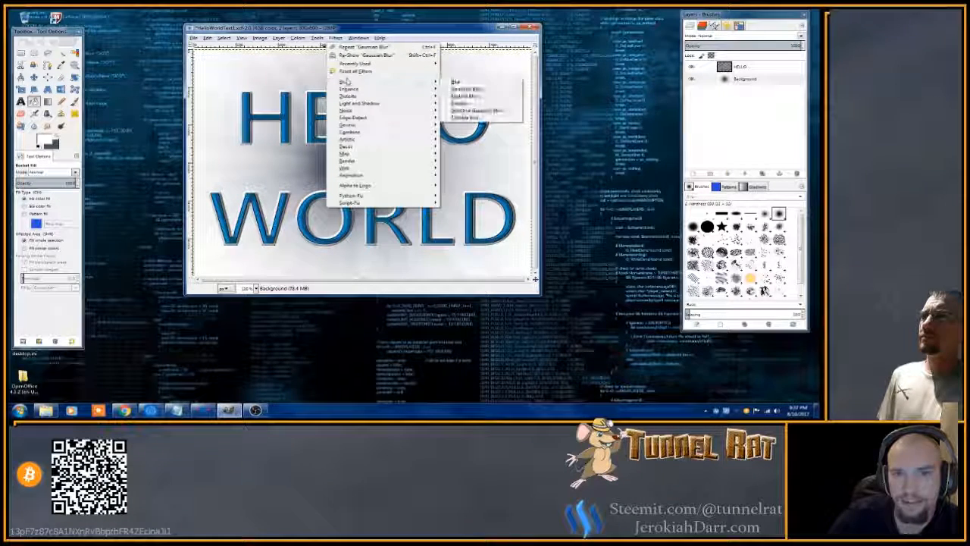
mouse_move(344, 81)
left_click(459, 103)
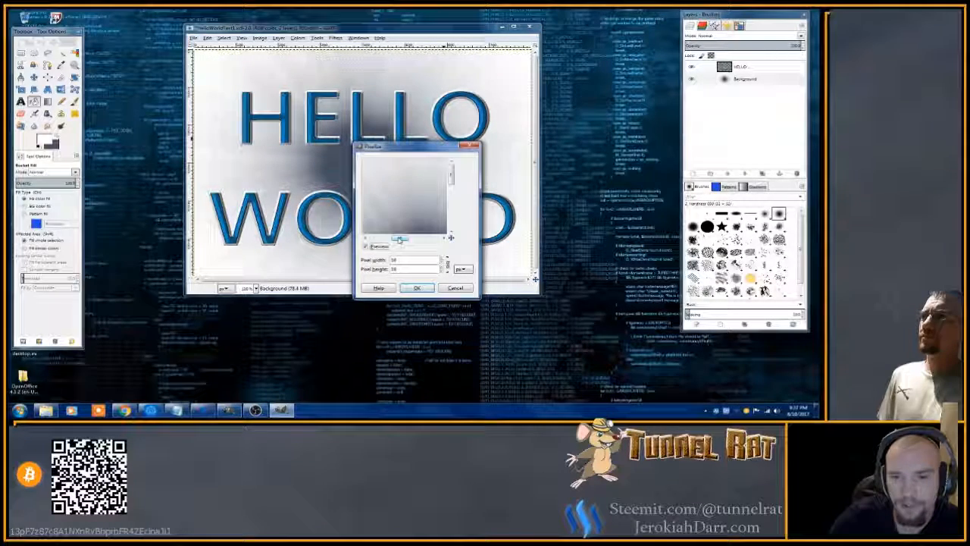
left_click(425, 288)
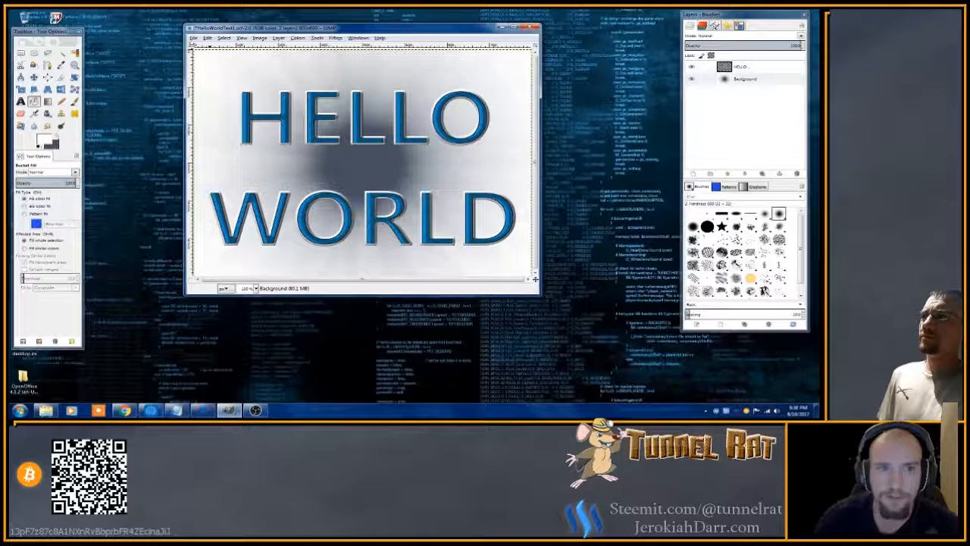
Save the image and export it as HelloWorldText1.png in the GIMP-Tutorials folder with the default PNG options.
key("alt+f")
left_click(203, 103)
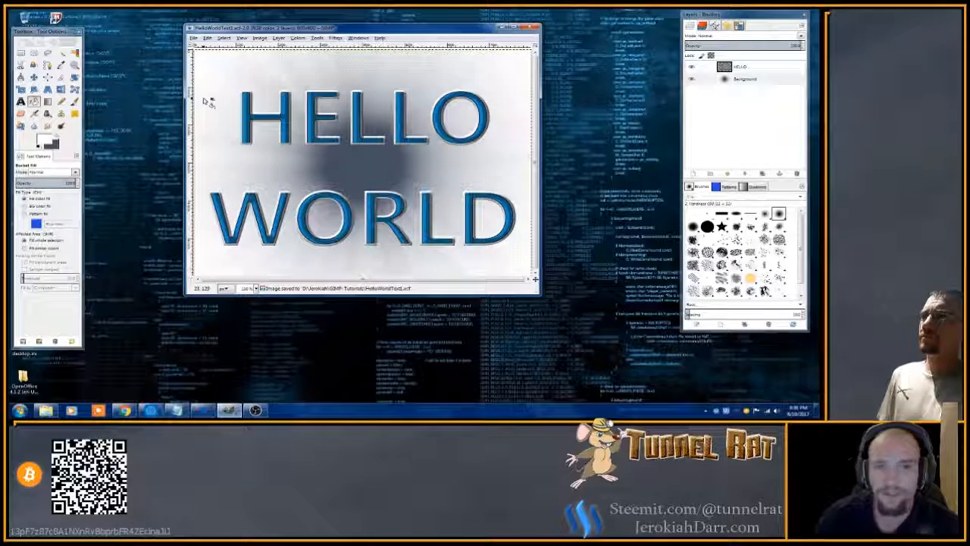
left_click(196, 38)
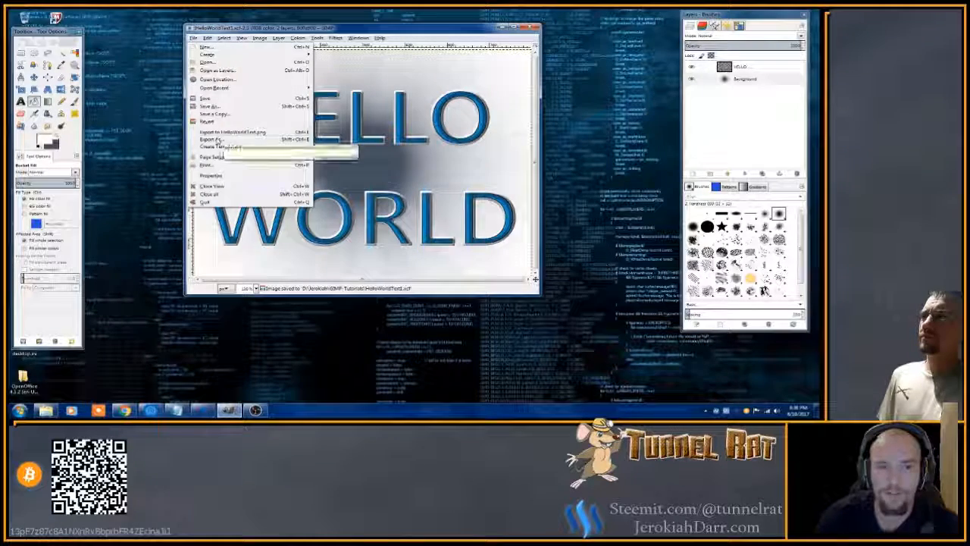
left_click(216, 141)
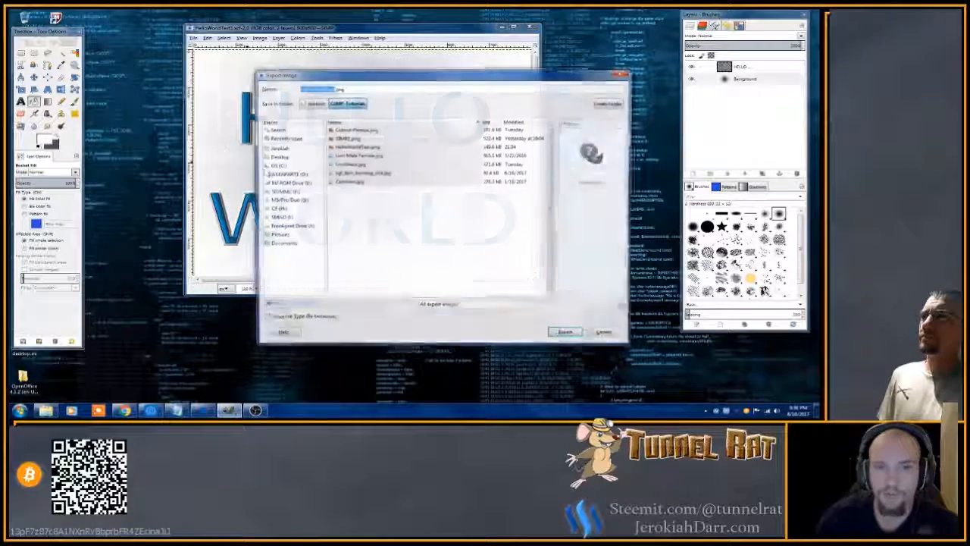
left_click(564, 334)
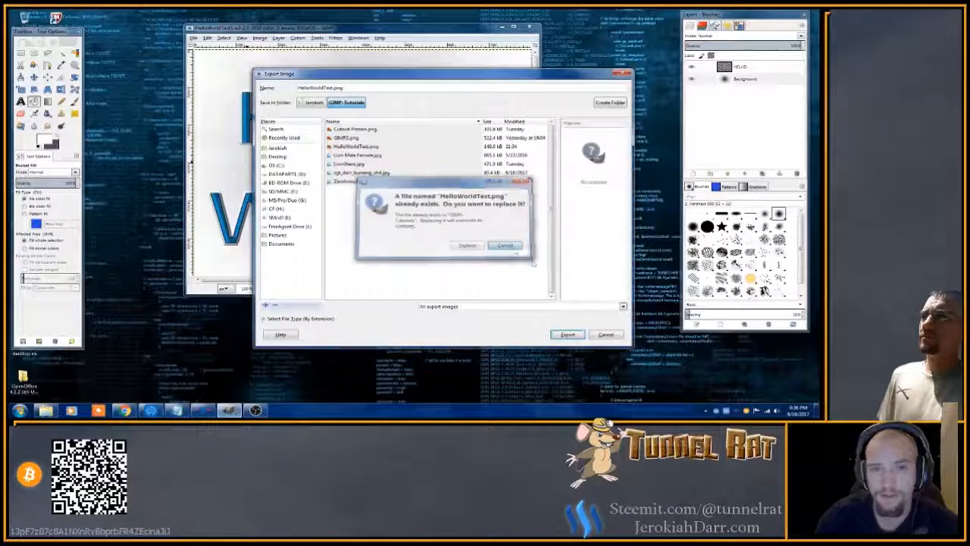
left_click(506, 246)
double_click(332, 88)
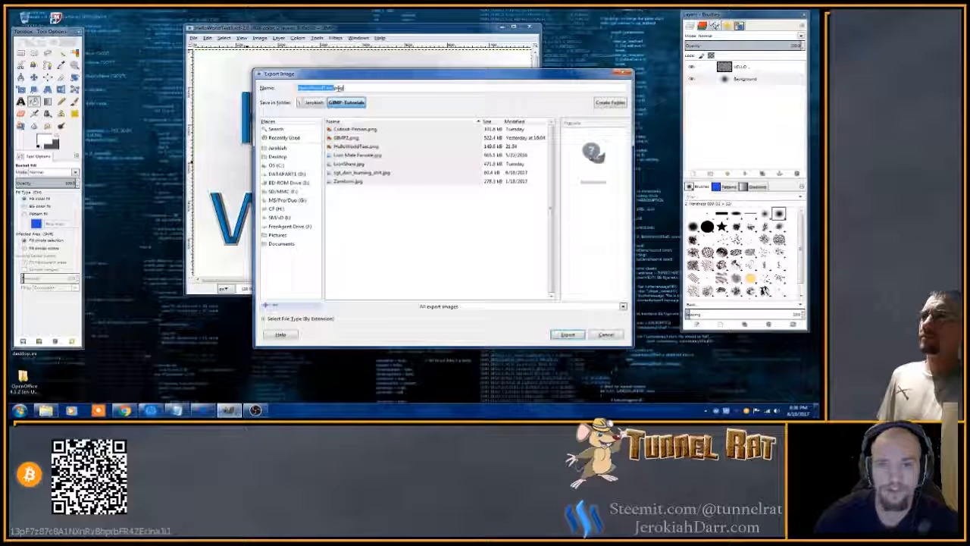
left_click(343, 88)
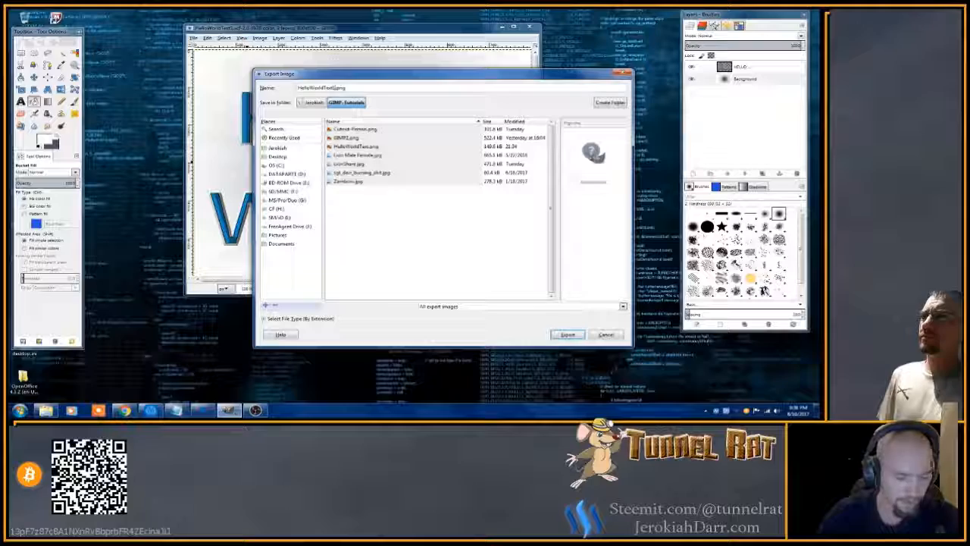
key("Return")
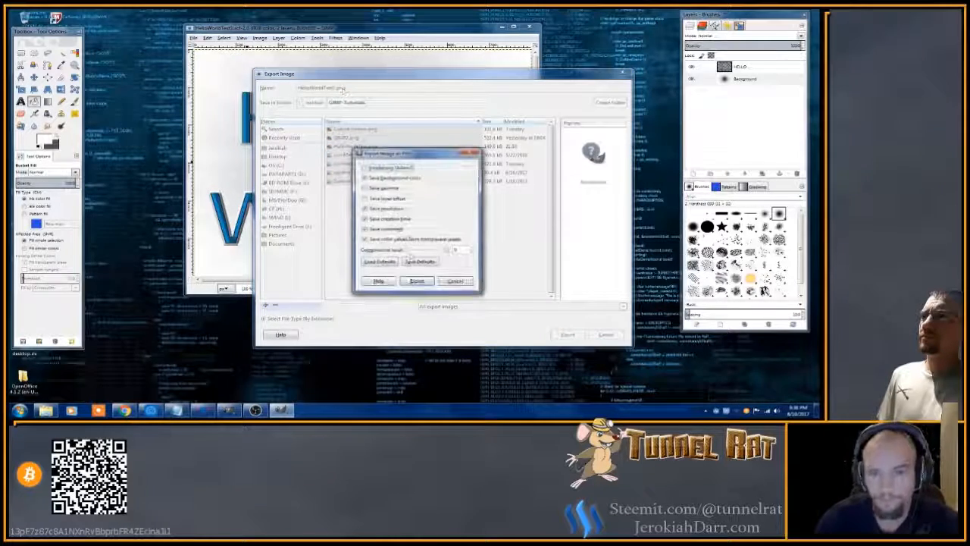
left_click(417, 274)
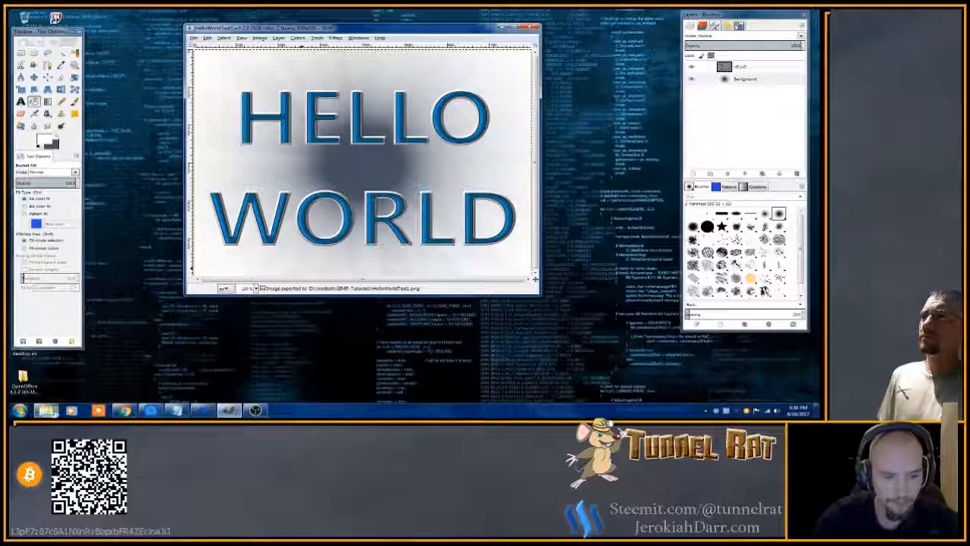
Switch to Windows Explorer, view the exported HelloWorldText images from the GIMP-Tutorials folder, and switch to OBS.
left_click(46, 410)
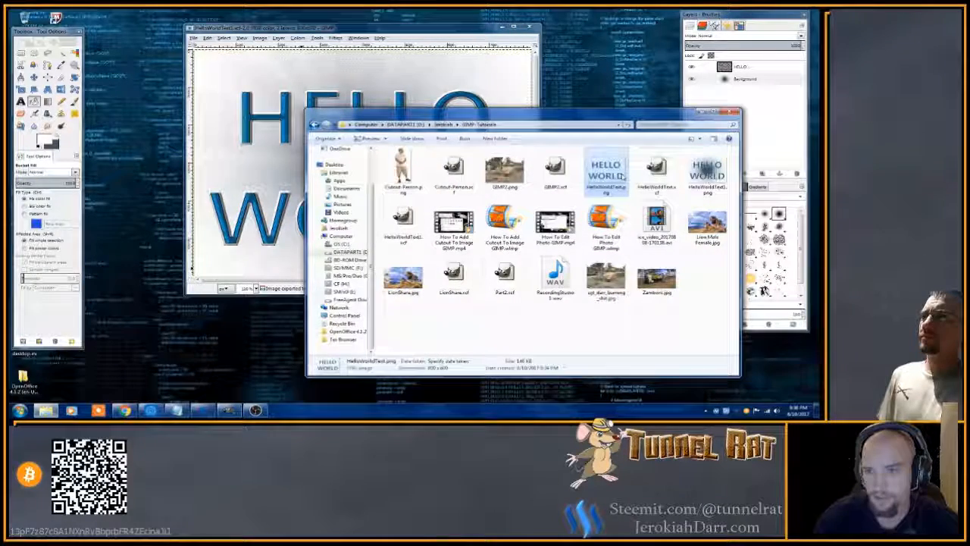
double_click(618, 176)
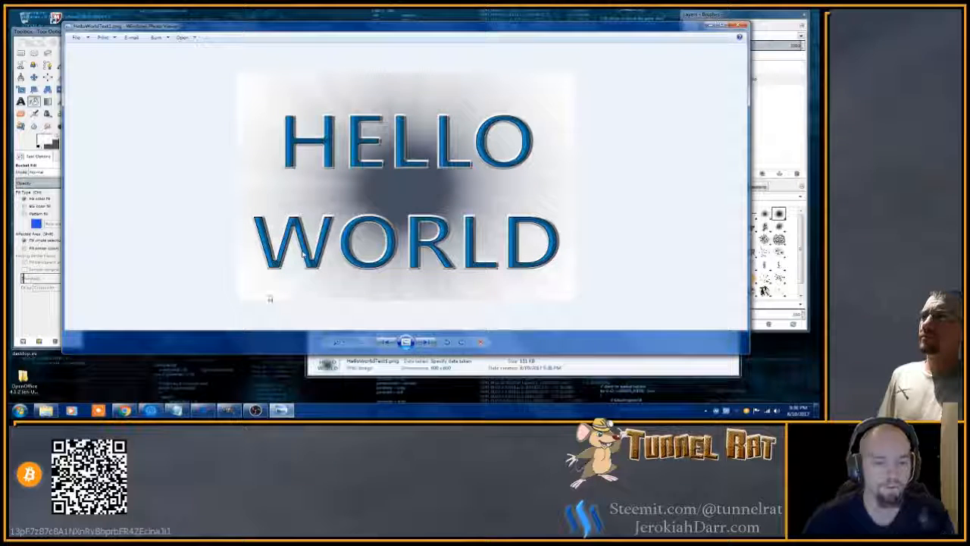
mouse_move(266, 410)
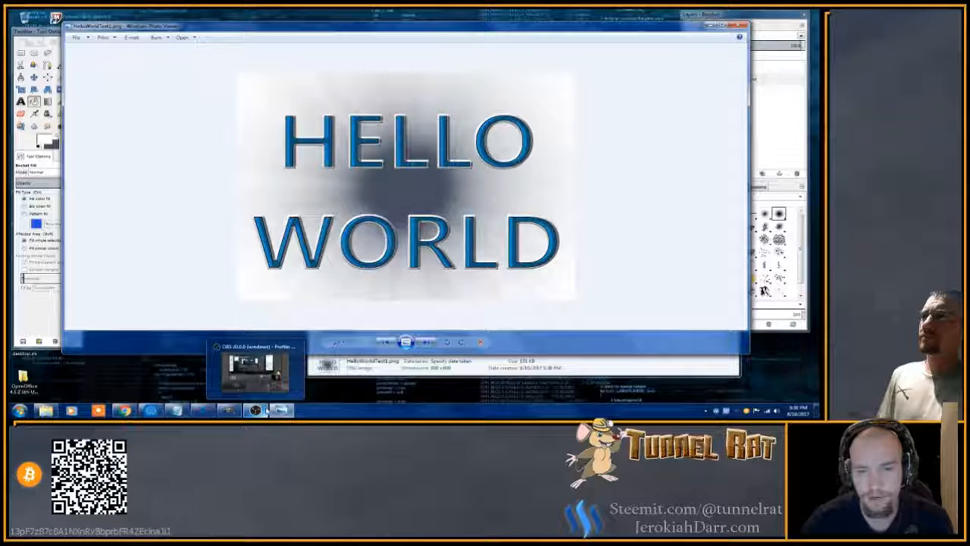
left_click(256, 370)
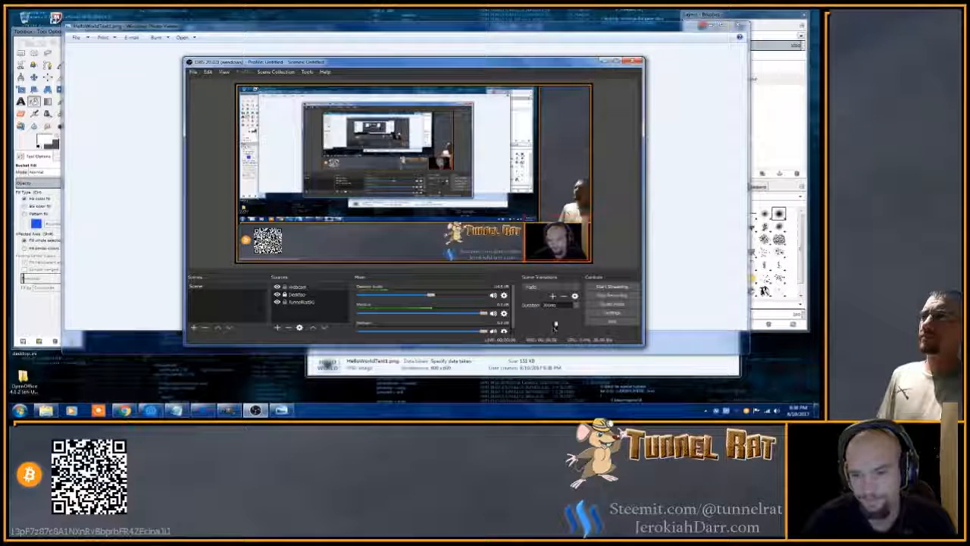